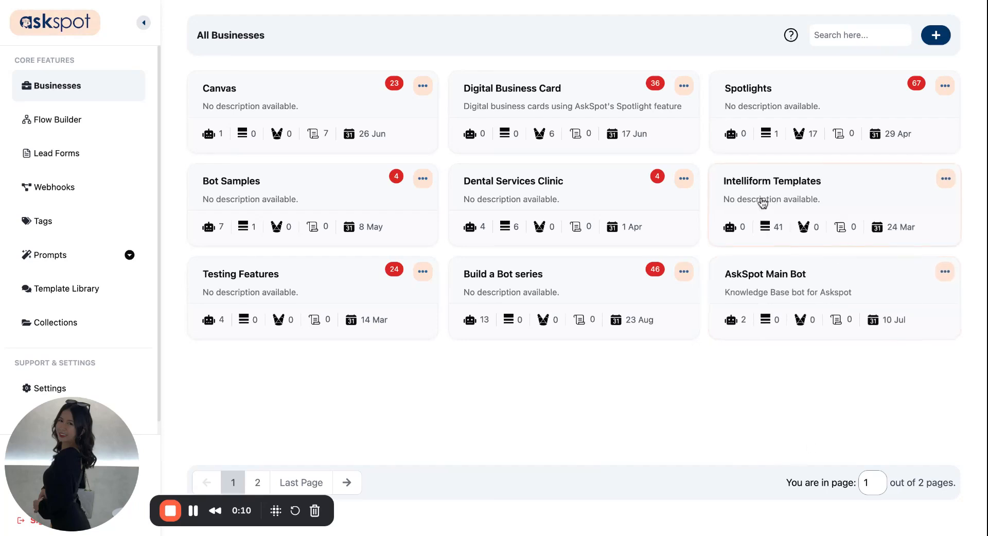
# Open the Intelliform Templates business card and start creating a new tool with the + button.
pyautogui.click(763, 196)
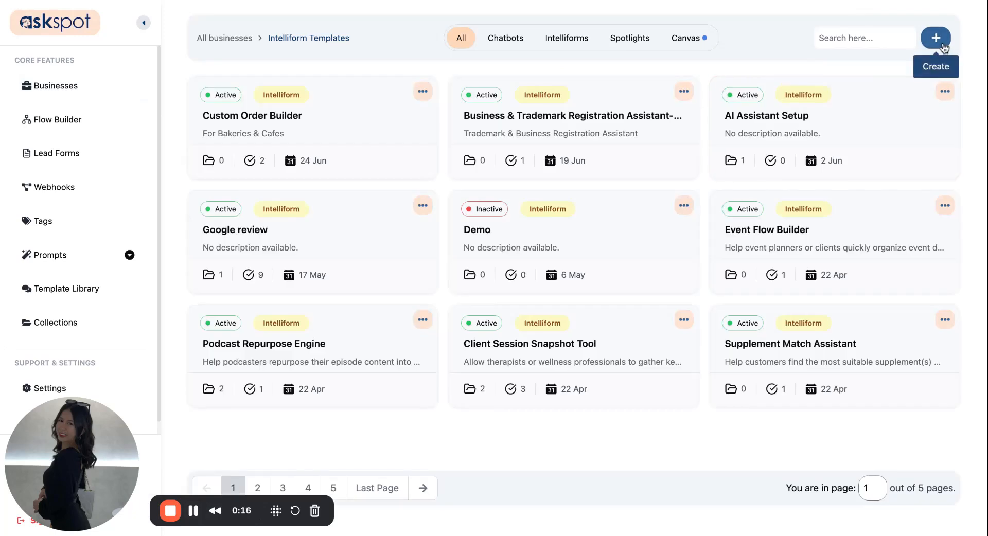
pyautogui.click(945, 45)
pyautogui.moveTo(458, 227); pyautogui.dragTo(478, 247)
pyautogui.tripleClick(464, 227)
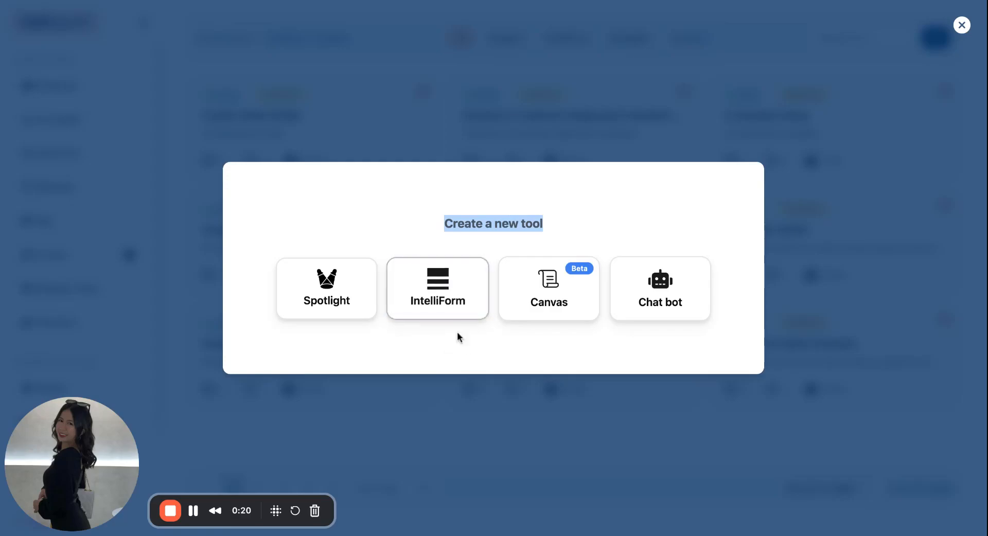
# Create an IntelliForm tool with the name 'AI Readiness Quiz'.
pyautogui.click(453, 308)
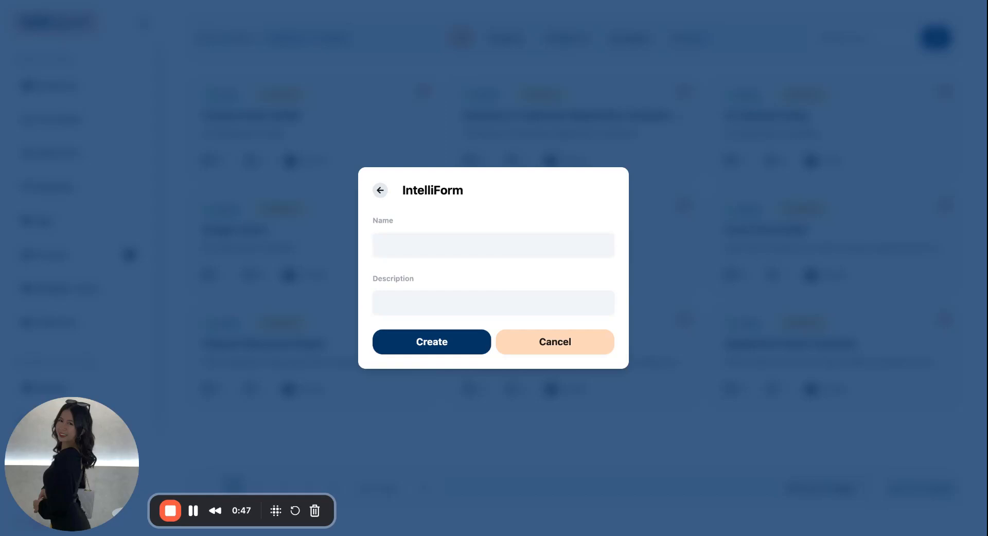
pyautogui.click(527, 255)
pyautogui.write('AI Readiness Quiz')
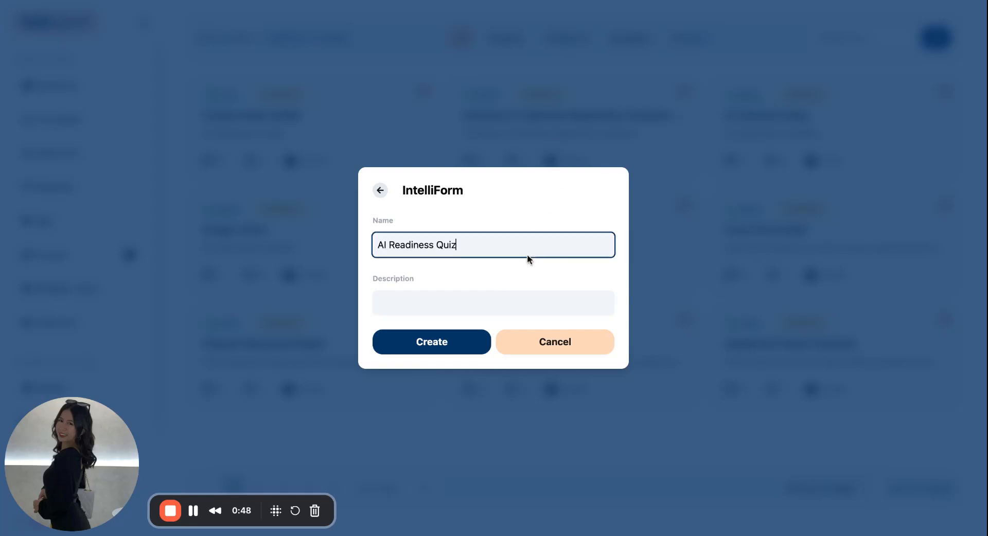
pyautogui.click(458, 342)
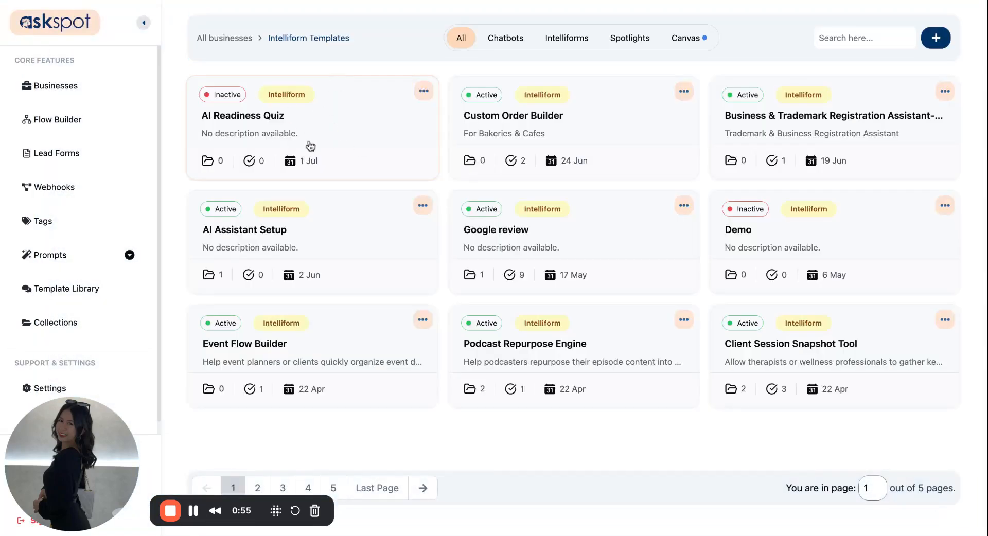
# Open the AI Readiness Quiz editor and review its ending actions, starting with Thank You Page Only.
pyautogui.click(279, 125)
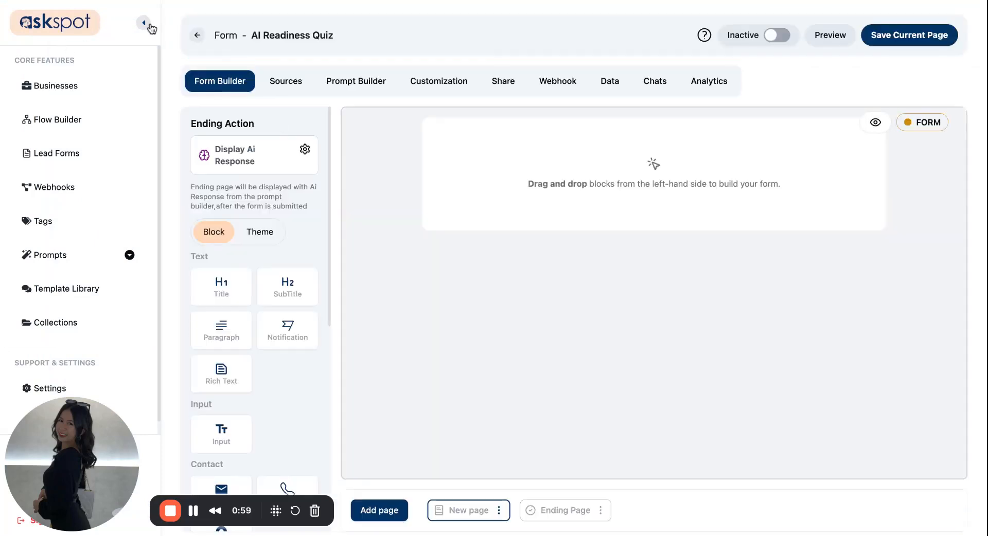
pyautogui.tripleClick(205, 126)
pyautogui.click(305, 149)
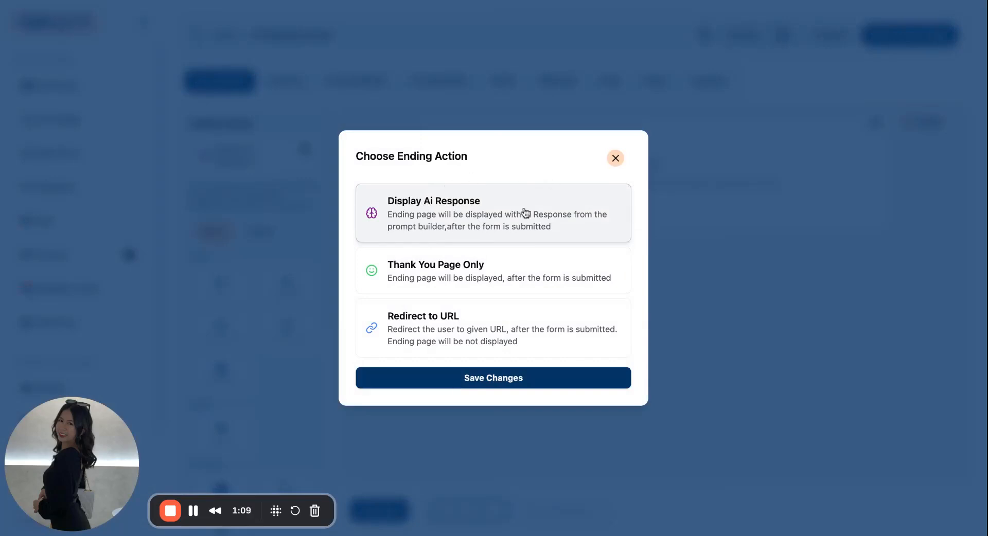
pyautogui.click(449, 289)
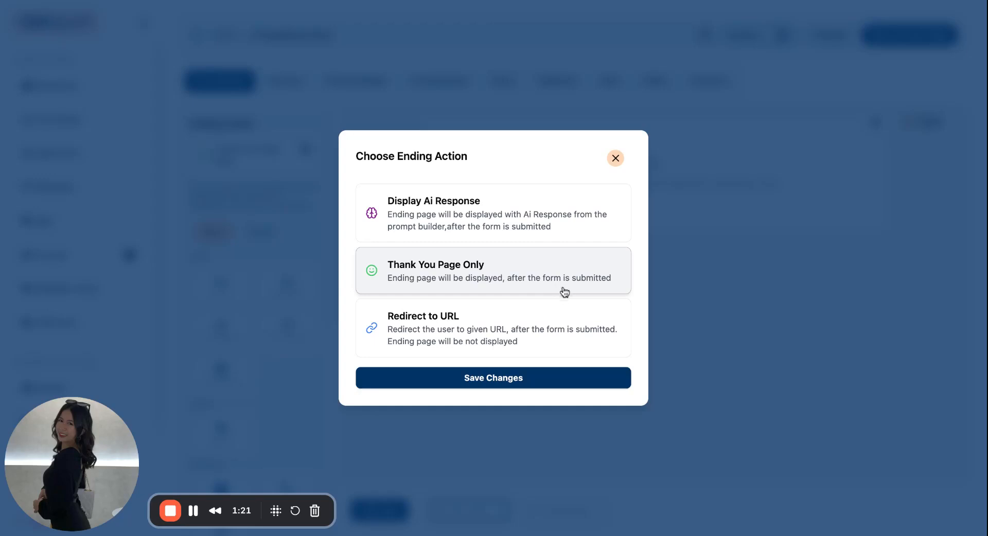
# Check the Redirect to URL option, then save Display Ai Response as the ending action.
pyautogui.click(560, 328)
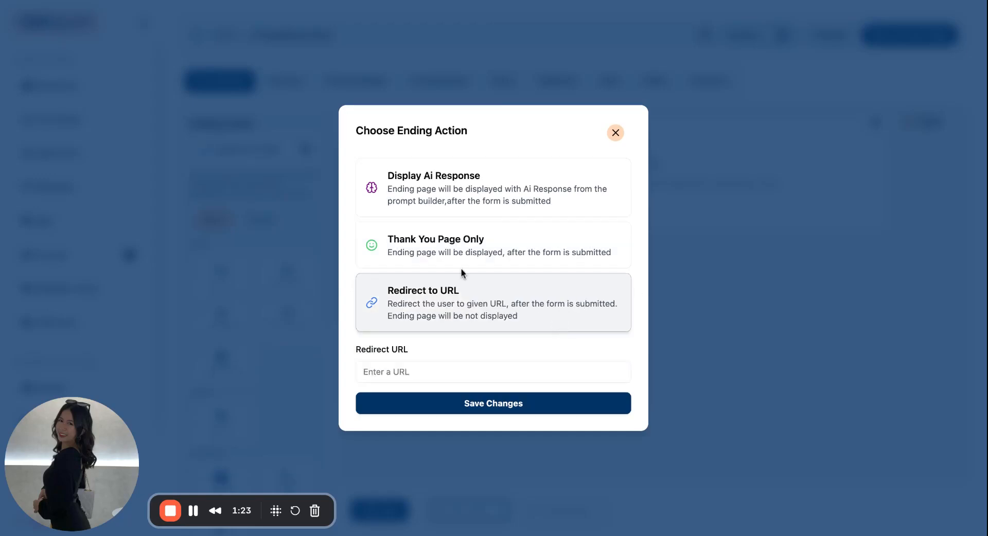
pyautogui.moveTo(385, 295); pyautogui.dragTo(599, 305)
pyautogui.click(600, 305)
pyautogui.click(367, 377)
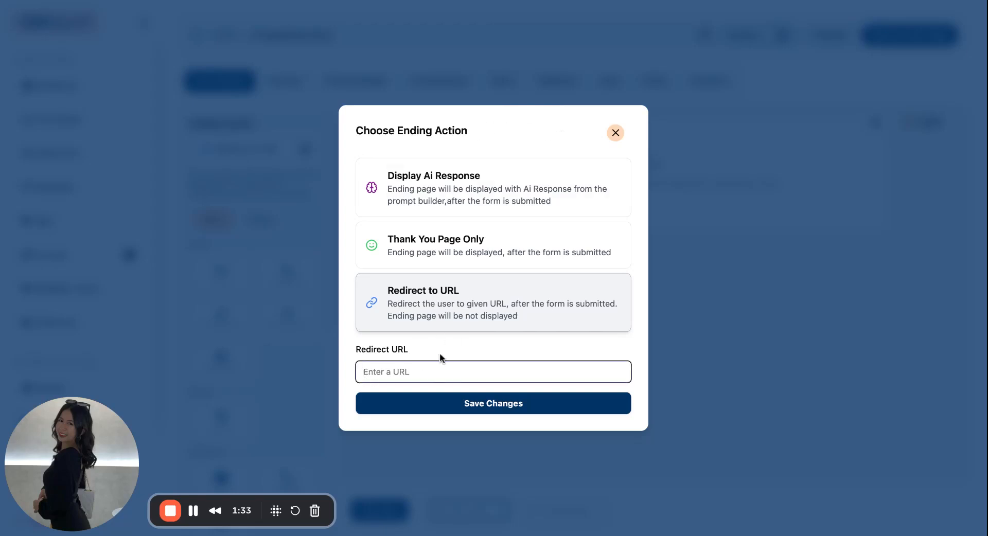
pyautogui.click(471, 199)
pyautogui.moveTo(375, 209); pyautogui.dragTo(502, 203)
pyautogui.click(517, 170)
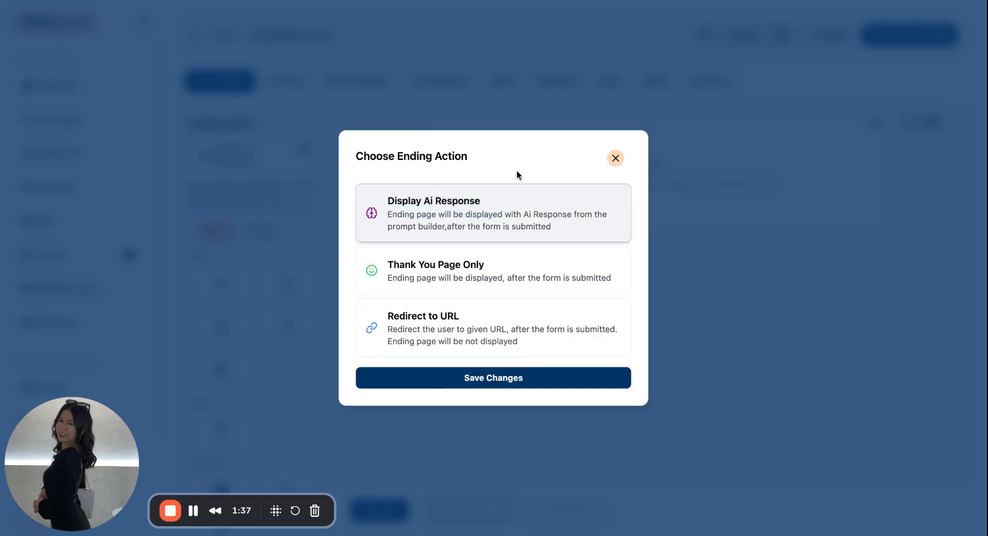
pyautogui.click(493, 378)
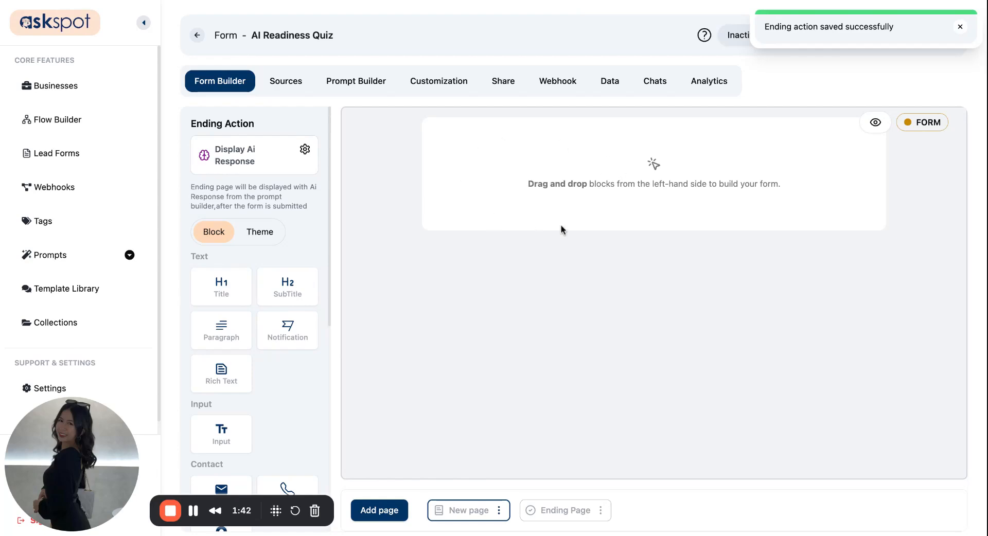
# Rename the first page from 'New page' to 'Page 1' and save the change.
pyautogui.click(500, 511)
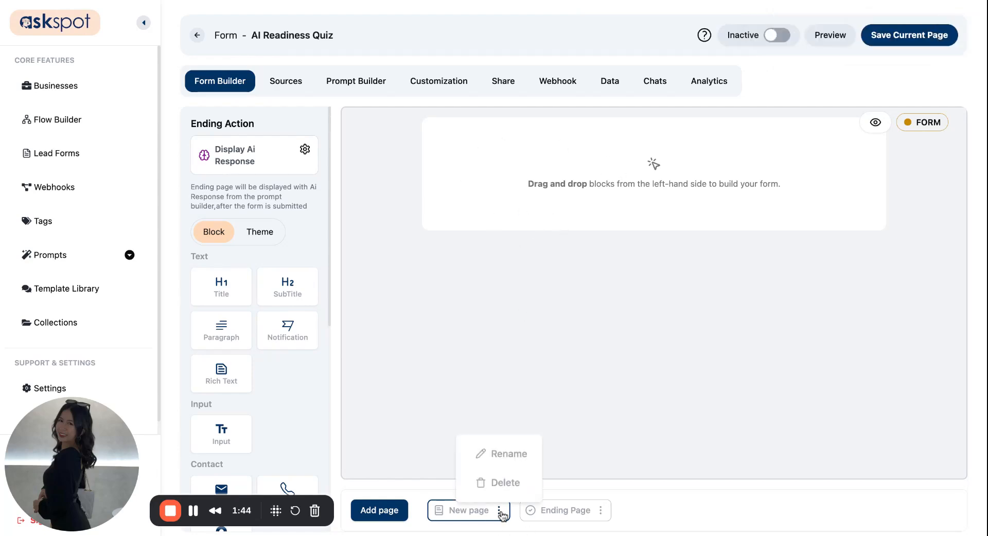
pyautogui.click(520, 461)
pyautogui.tripleClick(451, 262)
pyautogui.write('P')
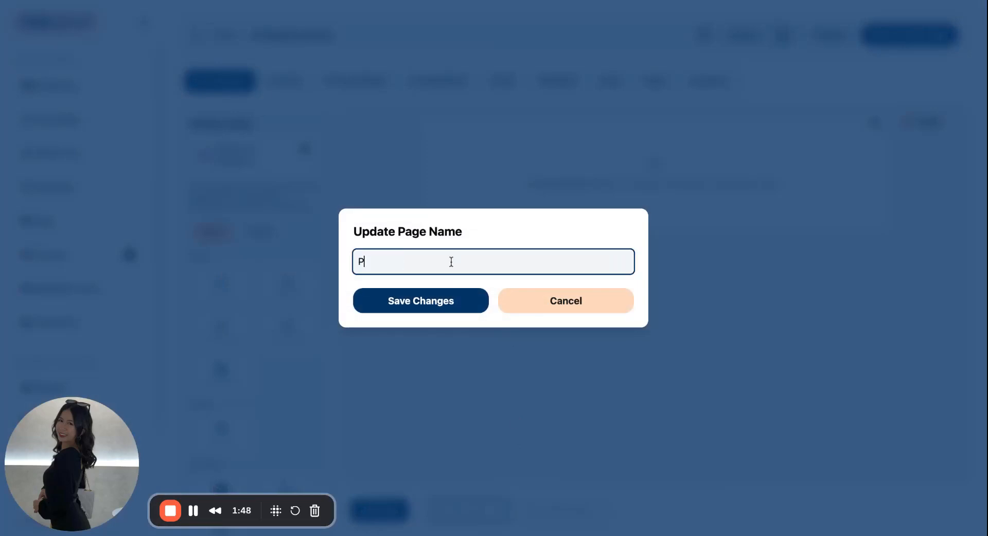
pyautogui.write('age 1')
pyautogui.click(411, 303)
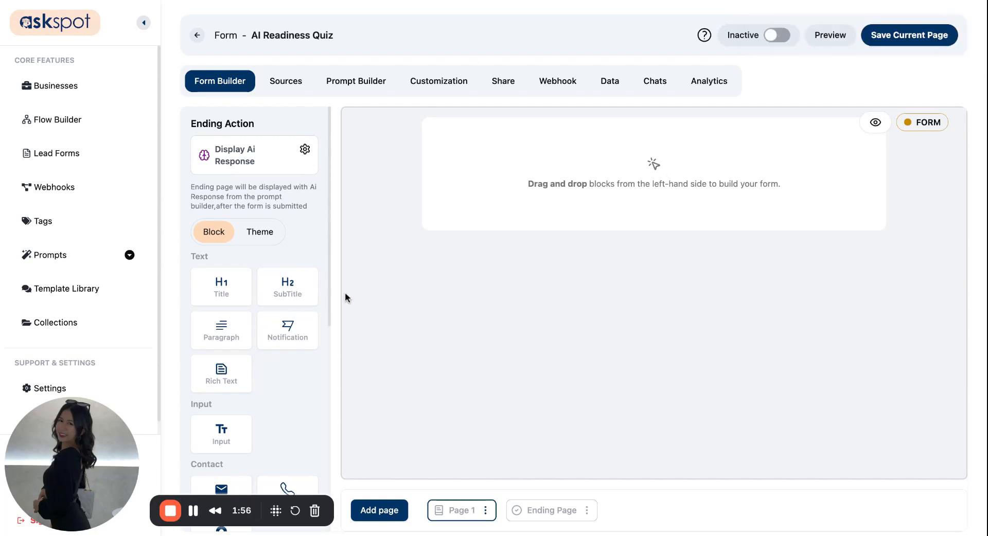
pyautogui.scroll(-3, 284, 295)
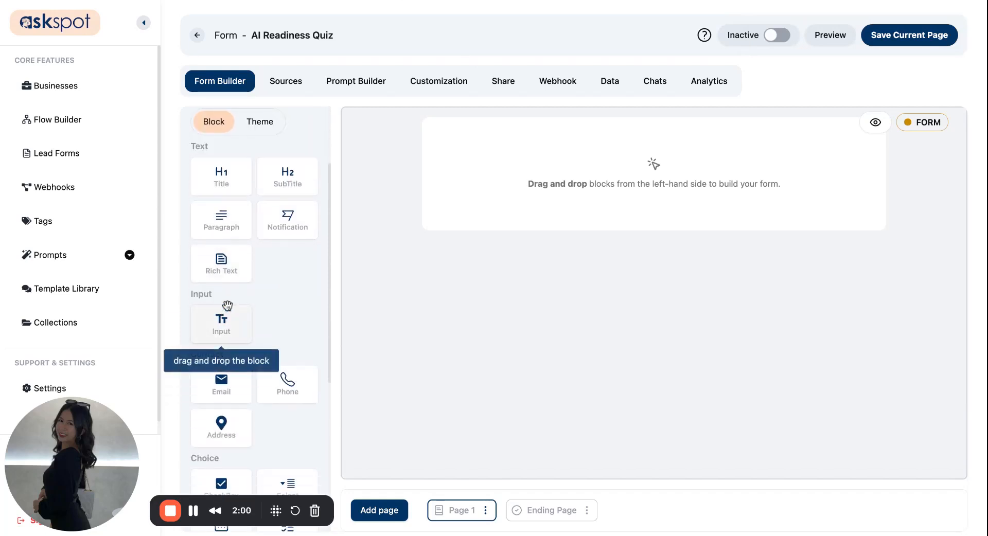
# Add a text Input block to Page 1 and open its properties.
pyautogui.moveTo(223, 332); pyautogui.dragTo(641, 165)
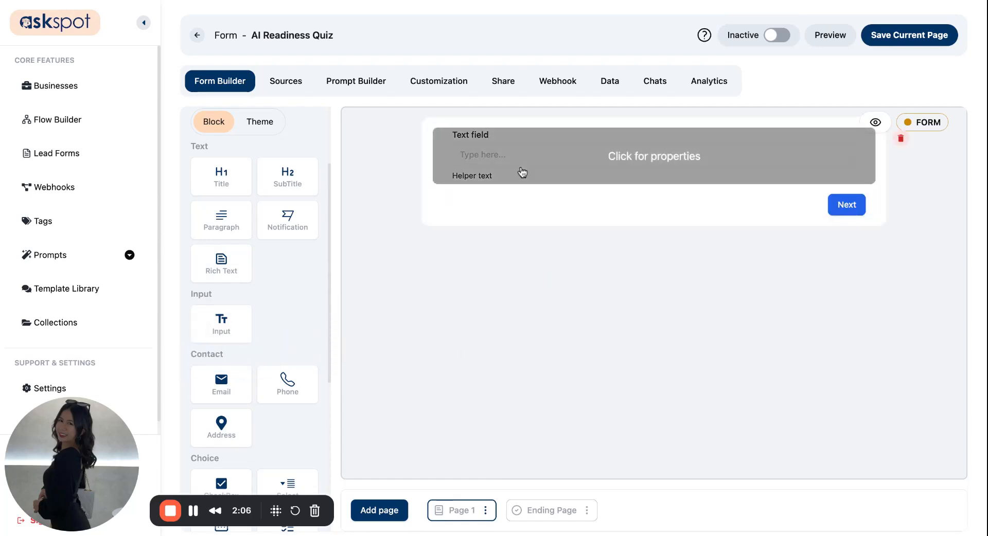
pyautogui.click(595, 161)
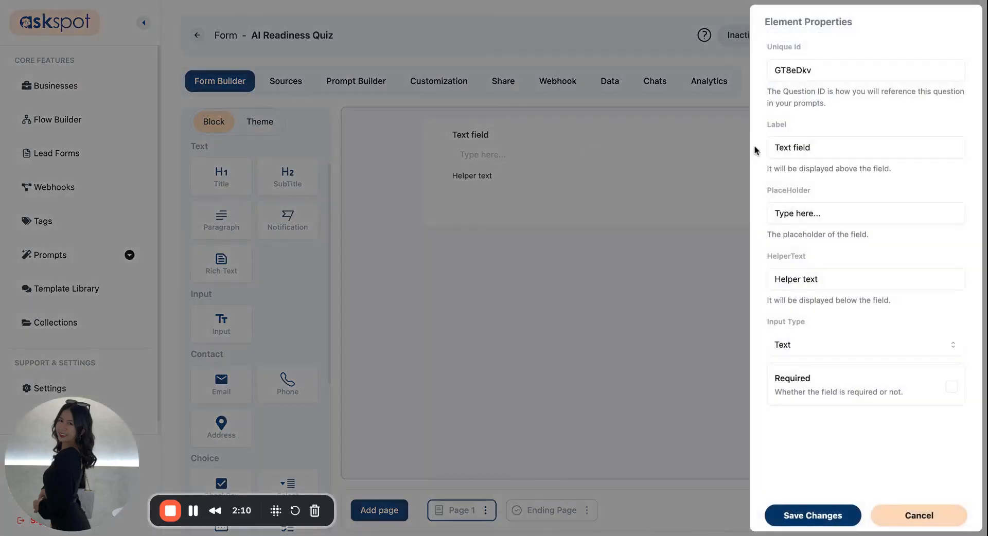
pyautogui.click(809, 70)
pyautogui.doubleClick(809, 71)
pyautogui.doubleClick(829, 147)
pyautogui.click(820, 215)
pyautogui.tripleClick(821, 221)
pyautogui.click(818, 265)
# Change the question's unique ID to business_size.
pyautogui.doubleClick(809, 71)
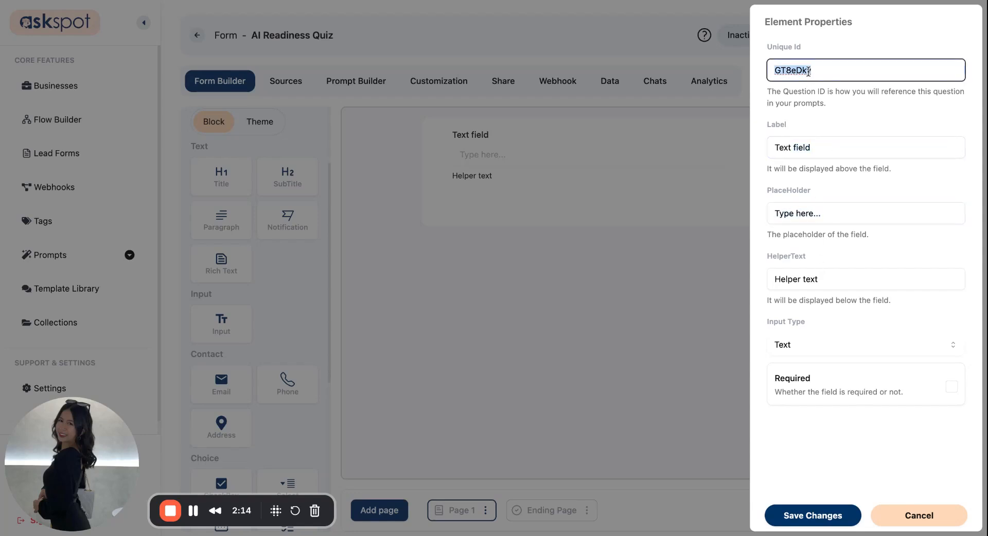
pyautogui.click(803, 1)
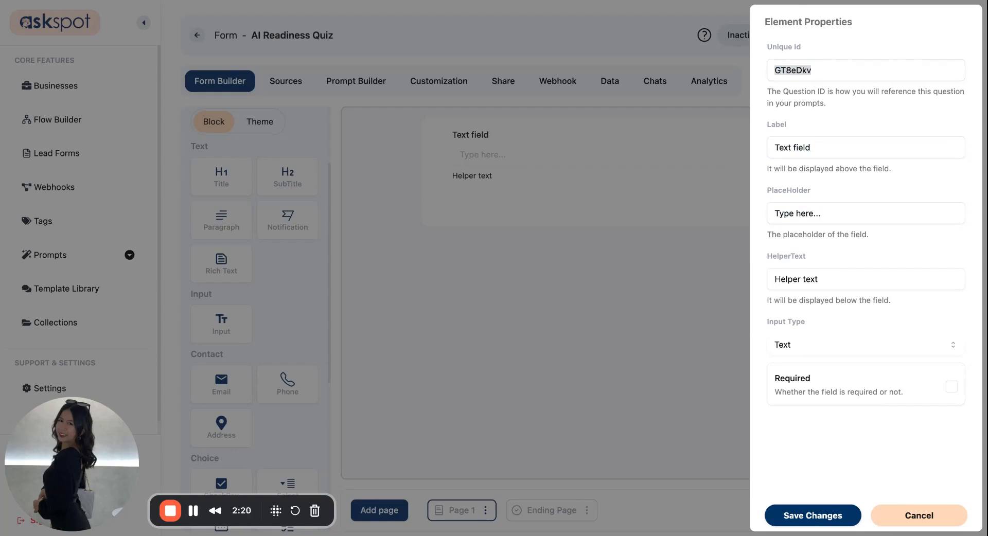
pyautogui.doubleClick(830, 81)
pyautogui.write('business_size')
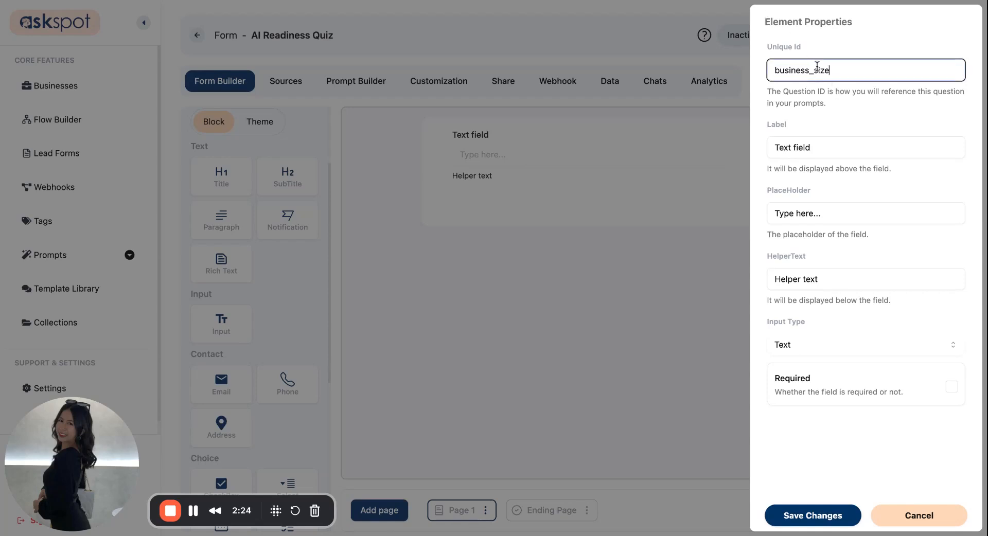
pyautogui.moveTo(804, 47); pyautogui.dragTo(765, 43)
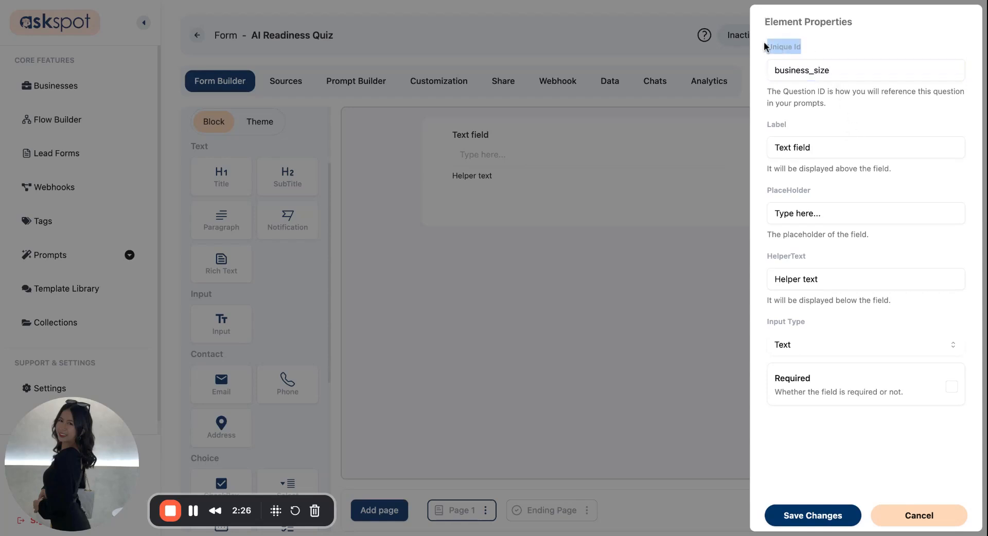
pyautogui.tripleClick(764, 43)
pyautogui.tripleClick(764, 43)
pyautogui.click(782, 47)
# Label it 'What is the size of your company?', clear the helper text and save.
pyautogui.tripleClick(830, 138)
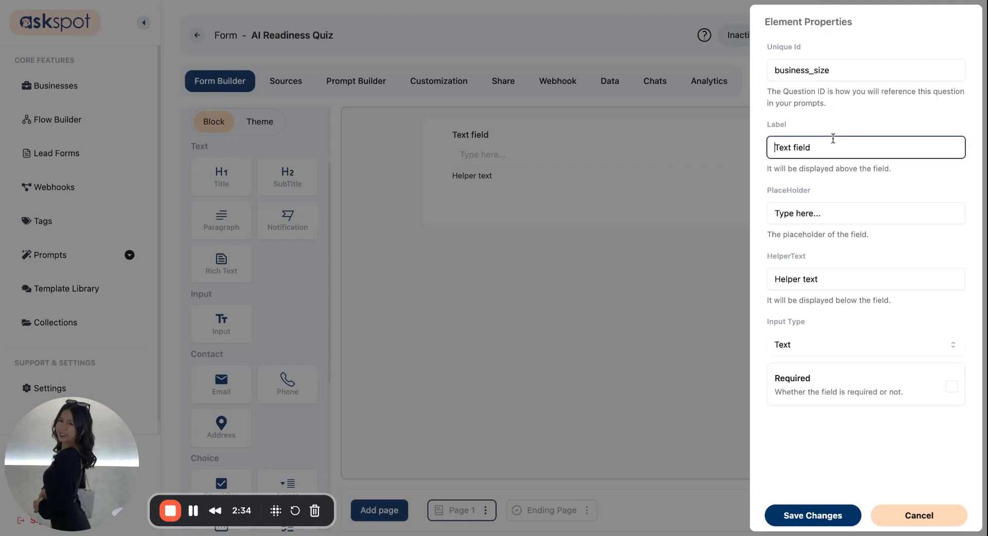
pyautogui.write('What is the size of your company?')
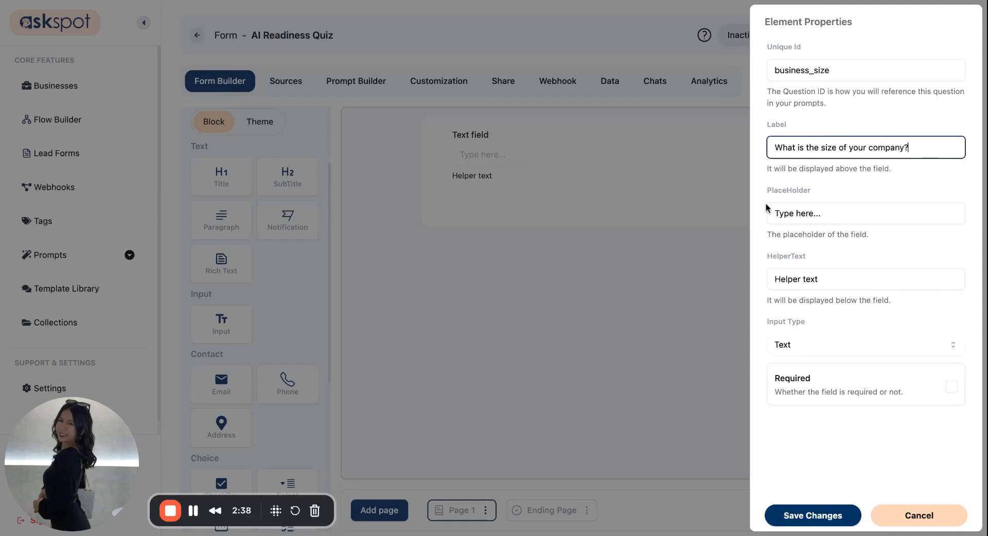
pyautogui.tripleClick(827, 279)
pyautogui.press('BackSpace')
pyautogui.click(833, 249)
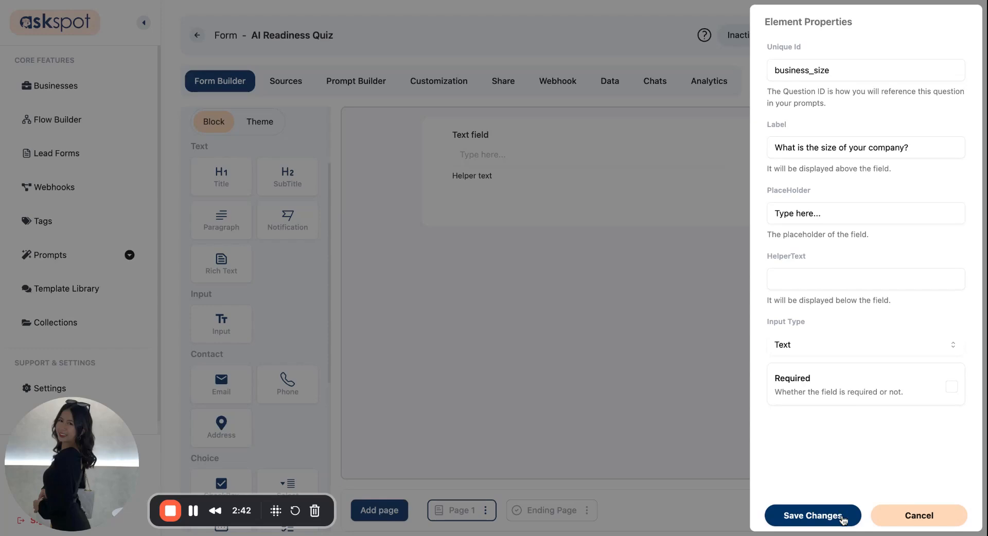
pyautogui.click(846, 517)
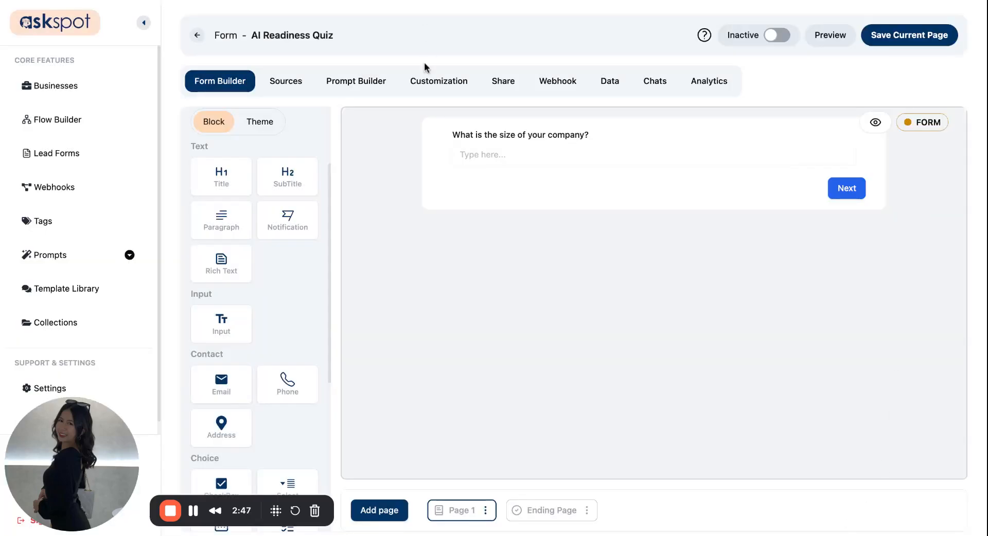
# Add a second Input block, clear its helper text, and label it 'What services does your business offer?'.
pyautogui.moveTo(222, 329); pyautogui.dragTo(489, 206)
pyautogui.click(540, 199)
pyautogui.tripleClick(811, 279)
pyautogui.press('BackSpace')
pyautogui.click(826, 146)
pyautogui.tripleClick(826, 147)
pyautogui.write('What services does your business offer?')
# Set its ID to service_focus, save the question, and save Page 1.
pyautogui.click(844, 72)
pyautogui.tripleClick(844, 72)
pyautogui.write('service')
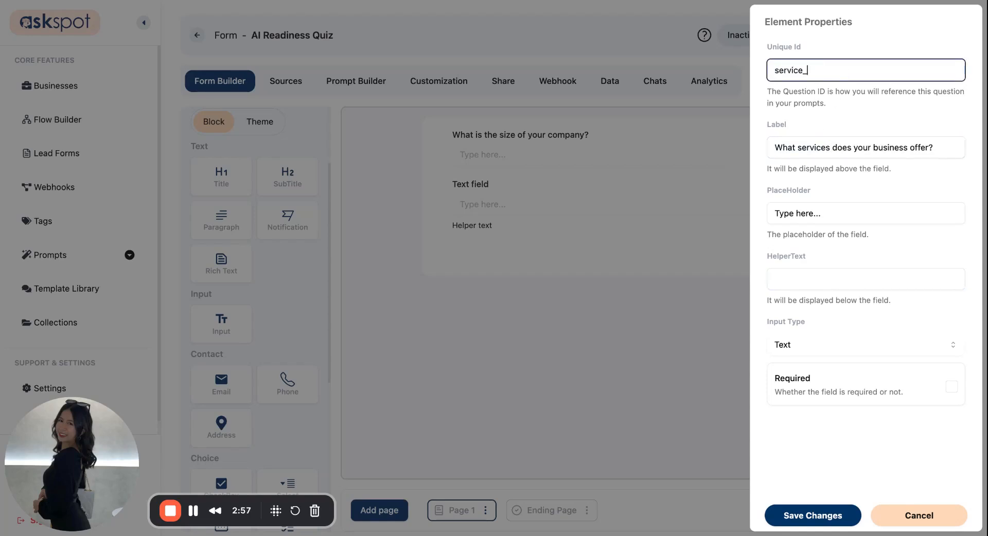
pyautogui.write('_focus')
pyautogui.click(838, 516)
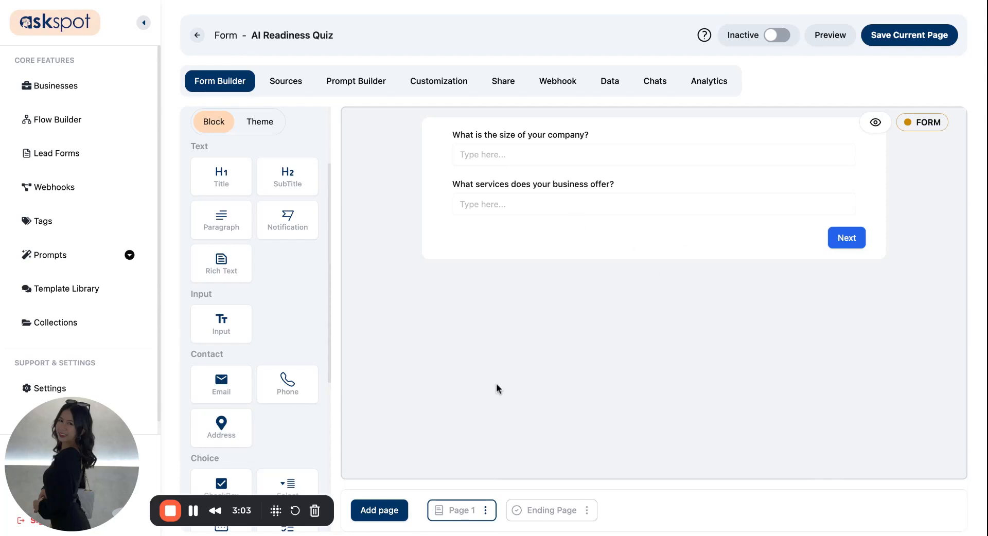
pyautogui.click(919, 35)
pyautogui.click(393, 520)
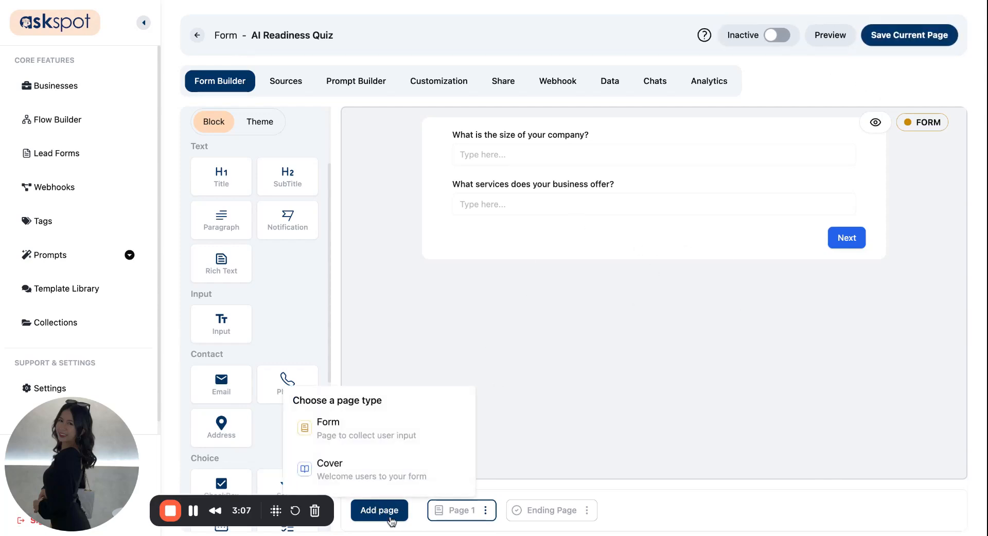
# Add a form page and rename it 'Page 2'.
pyautogui.click(382, 439)
pyautogui.click(576, 510)
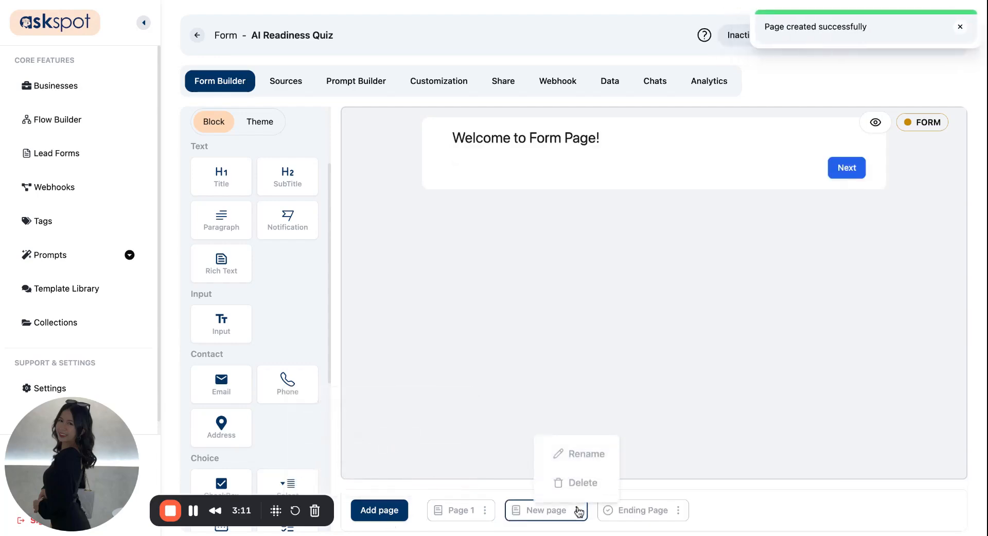
pyautogui.click(582, 459)
pyautogui.tripleClick(466, 267)
pyautogui.write('Page 2')
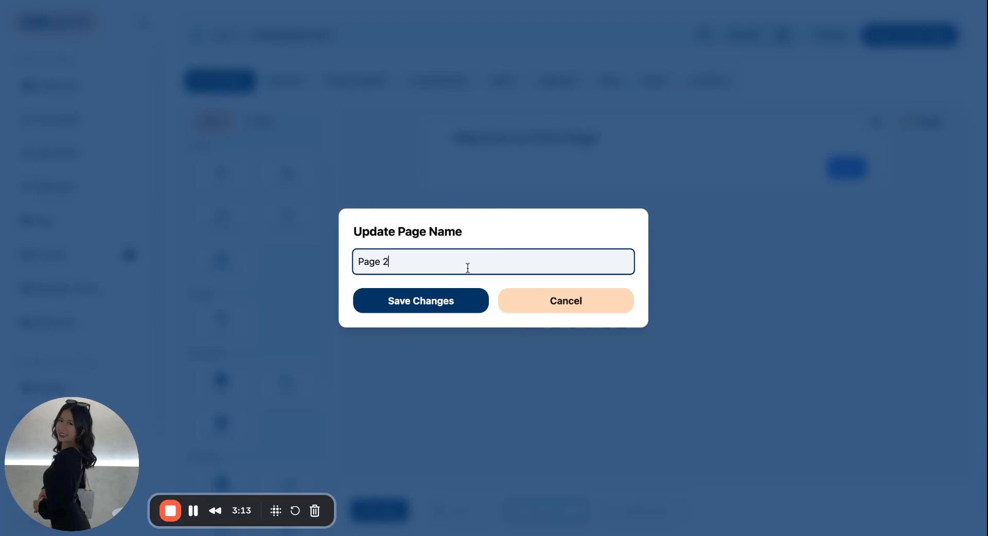
pyautogui.click(432, 294)
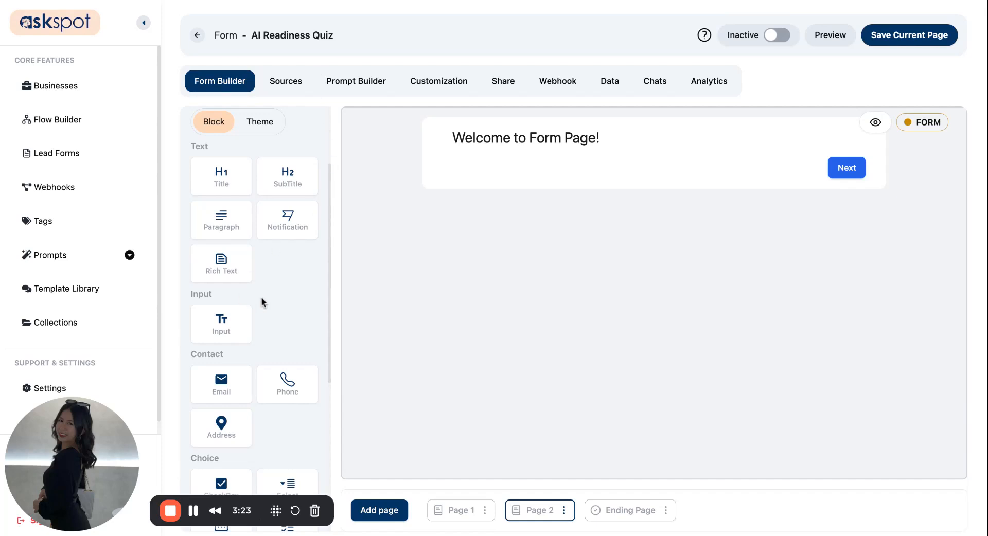
pyautogui.scroll(-3, 229, 385)
pyautogui.scroll(2, 232, 231)
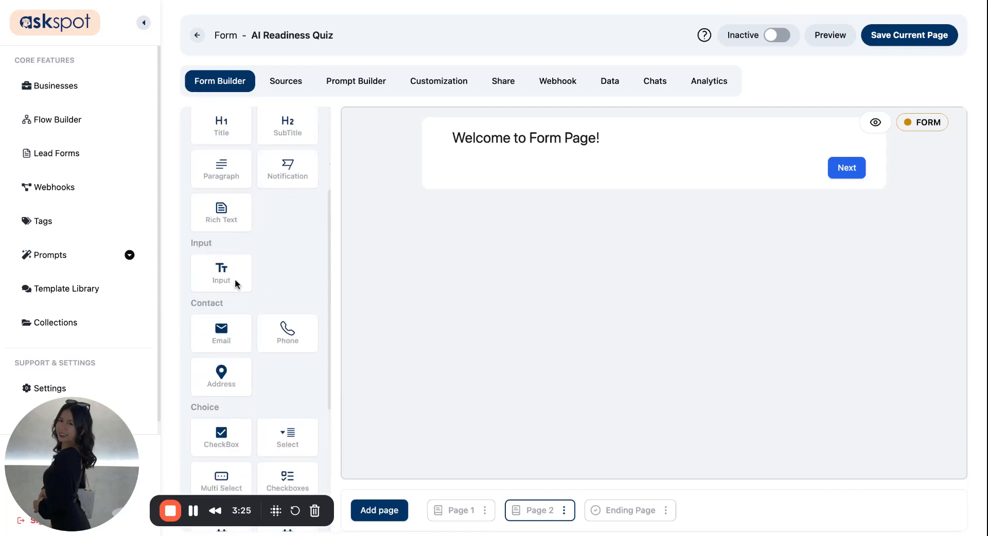
# Remove the welcome heading and add an Input labelled 'What are your biggest operational challenges?', ID current_challenges.
pyautogui.moveTo(239, 267); pyautogui.dragTo(515, 175)
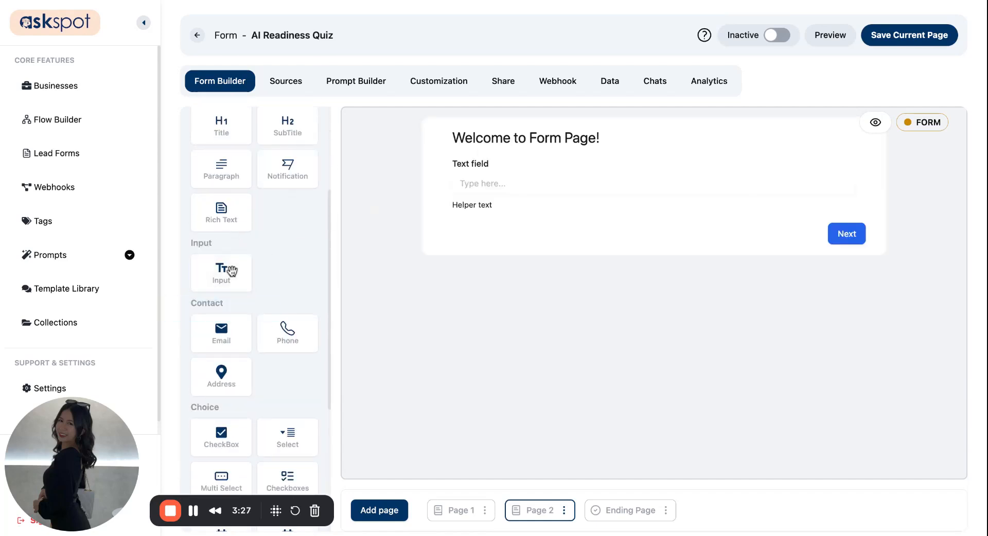
pyautogui.click(900, 141)
pyautogui.click(470, 286)
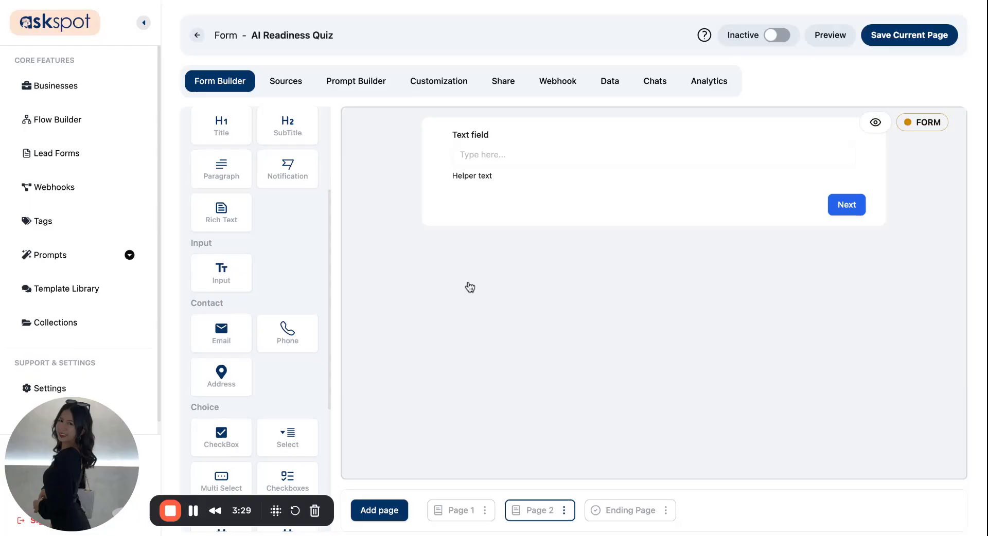
pyautogui.click(658, 138)
pyautogui.tripleClick(805, 150)
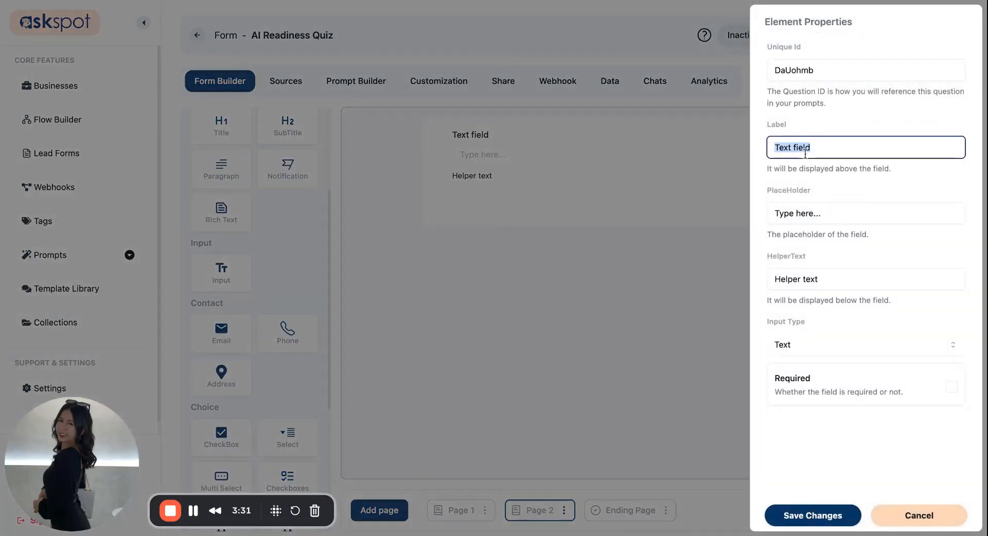
pyautogui.write('What are your biggest operational challenges?')
pyautogui.write('durrent_challenges')
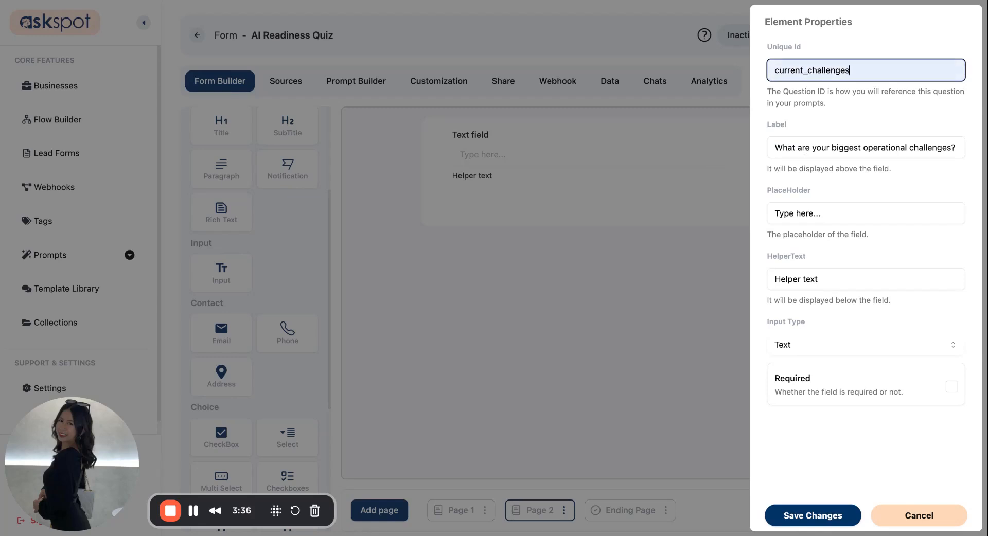
# Clear the question's helper text, set its Input Type to Textarea, and save.
pyautogui.tripleClick(923, 276)
pyautogui.press('BackSpace')
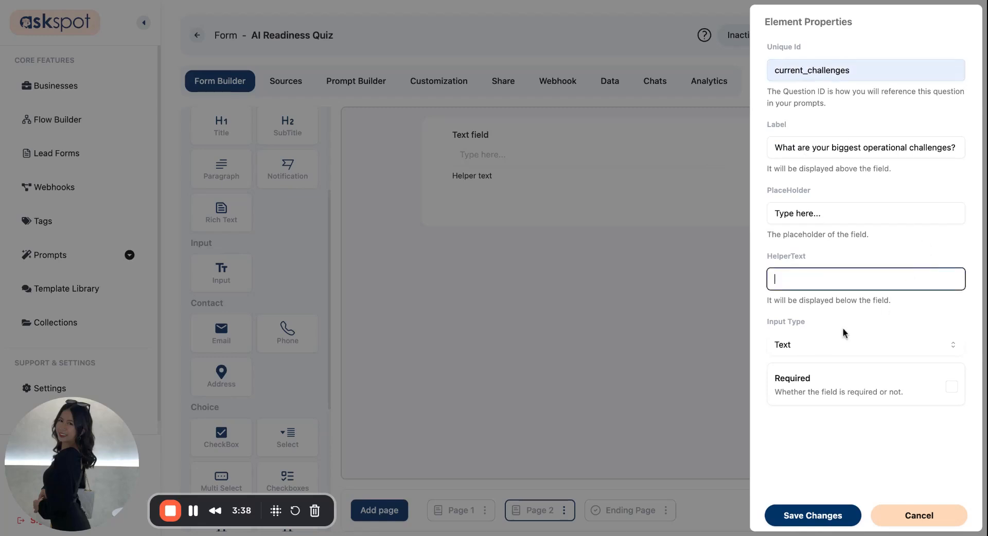
pyautogui.moveTo(762, 321); pyautogui.dragTo(806, 321)
pyautogui.click(793, 346)
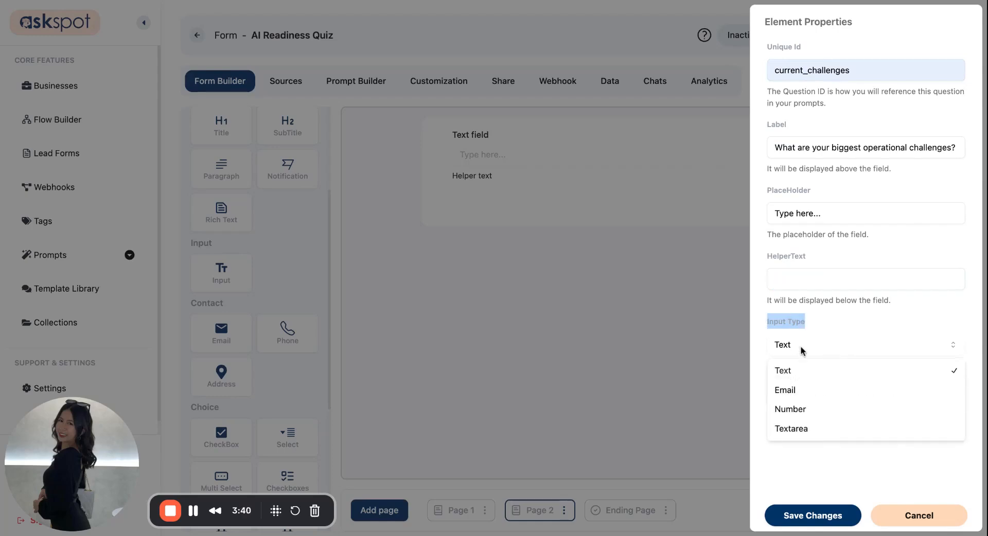
pyautogui.click(799, 430)
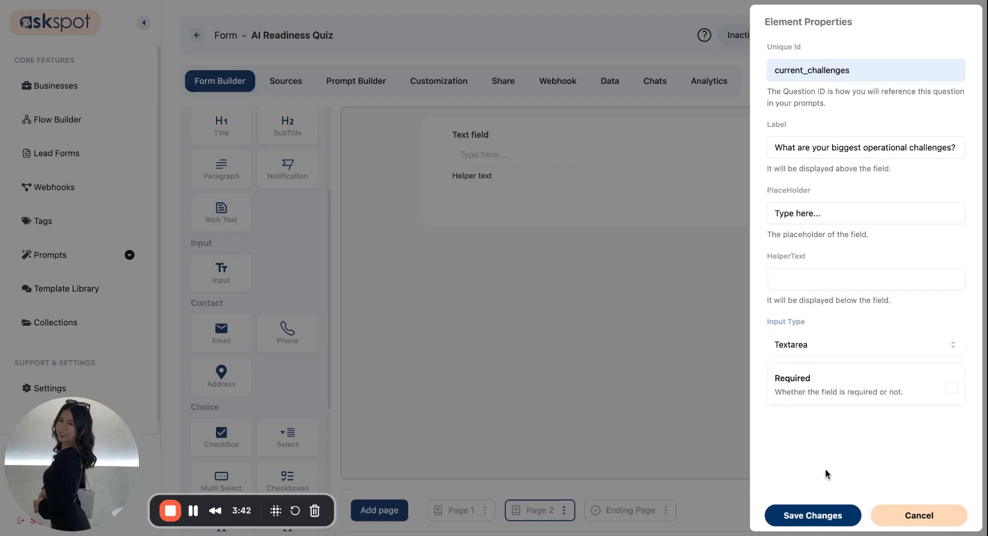
pyautogui.click(821, 516)
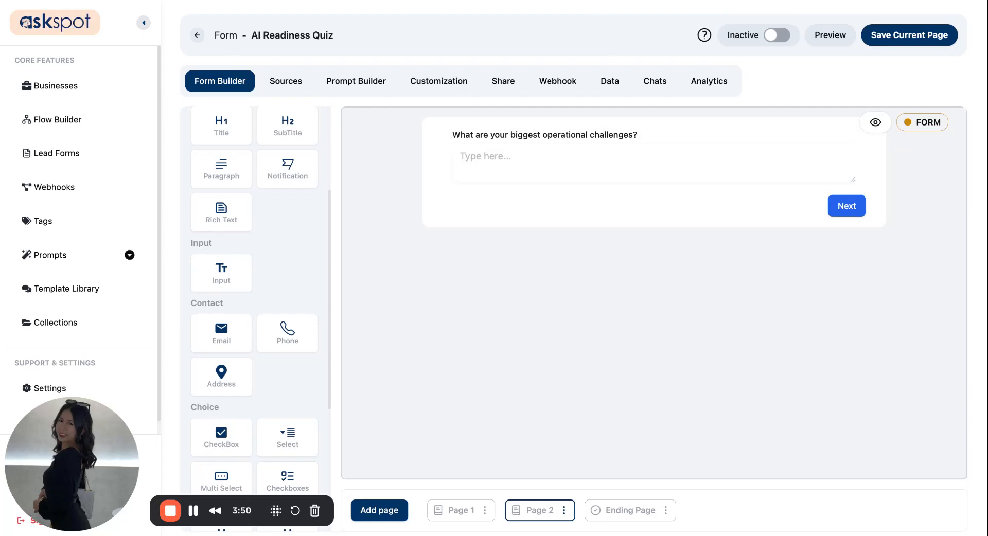
# Add an Input labelled 'How would you describe your current tech stack?' with ID tech_stack_maturity.
pyautogui.moveTo(221, 270); pyautogui.dragTo(503, 212)
pyautogui.click(521, 212)
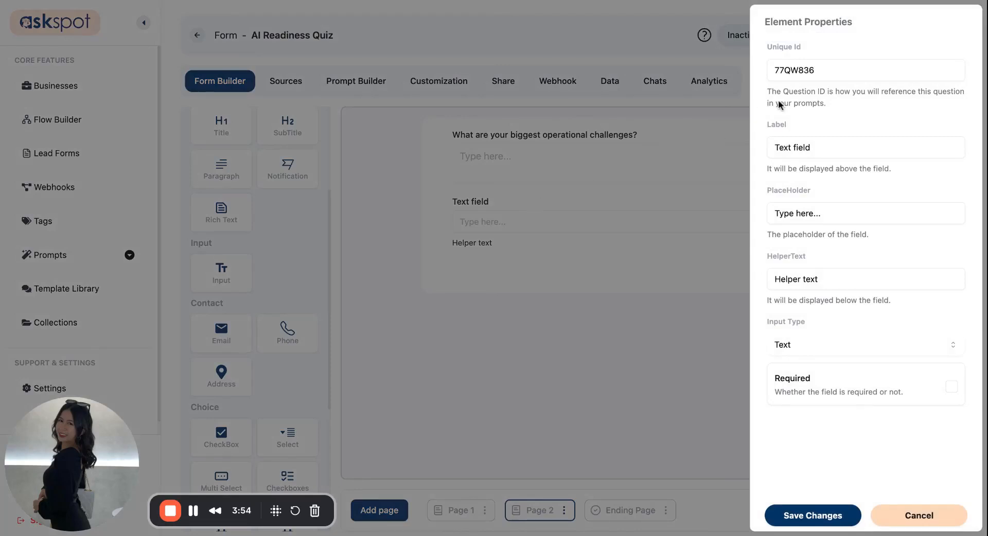
pyautogui.click(826, 154)
pyautogui.hotkey('ctrl', 'a')
pyautogui.write('How would you describe your current tech stack?')
pyautogui.doubleClick(844, 73)
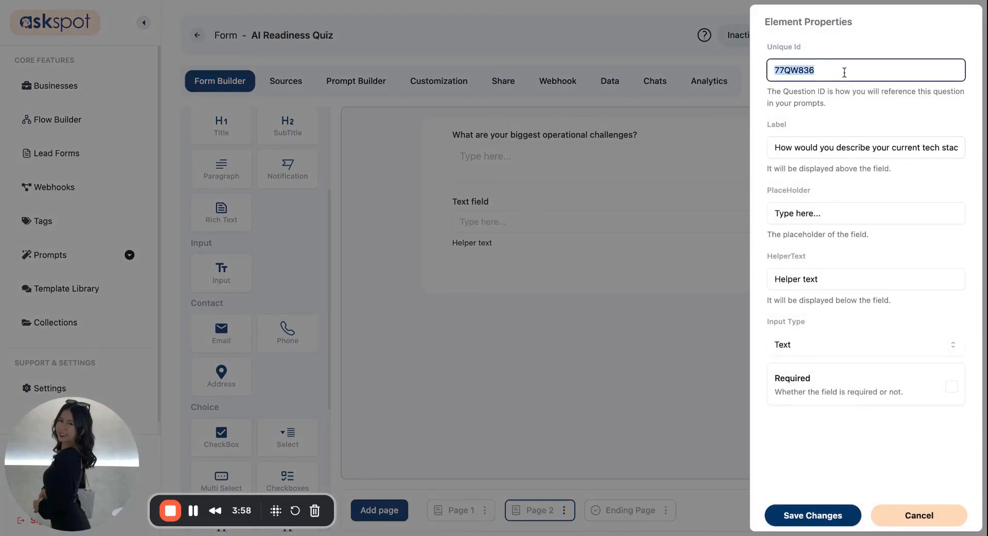
pyautogui.write('tech_stack_maturity')
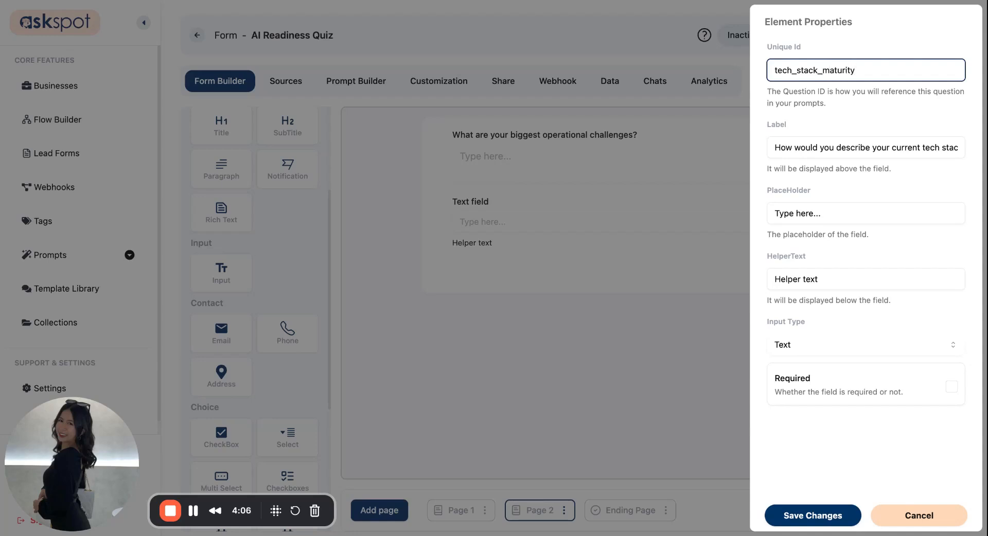
# Clear its helper text, make it a Textarea, and save the question and Page 2.
pyautogui.click(824, 283)
pyautogui.press('BackSpace')
pyautogui.press('BackSpace')
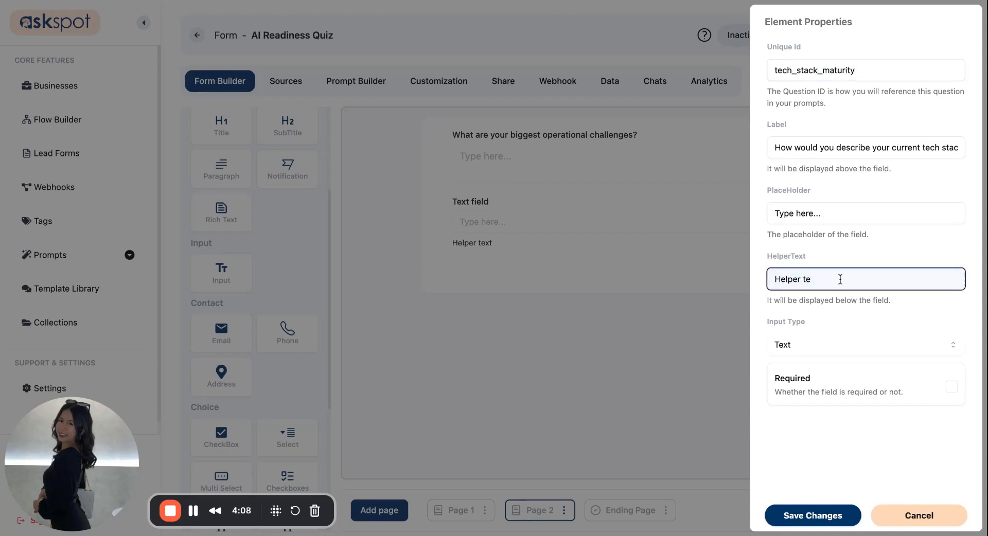
pyautogui.press('BackSpace')
pyautogui.press('BackSpace')
pyautogui.press('BackSpace')
pyautogui.press('BackSpace')
pyautogui.press('BackSpace')
pyautogui.press('BackSpace')
pyautogui.press('BackSpace')
pyautogui.press('BackSpace')
pyautogui.press('BackSpace')
pyautogui.click(818, 346)
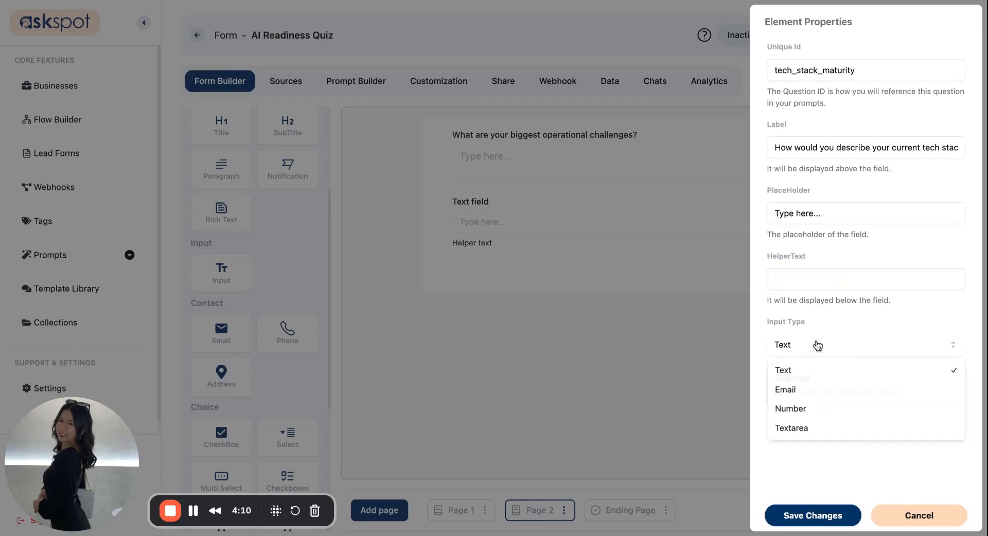
pyautogui.click(806, 429)
pyautogui.click(814, 520)
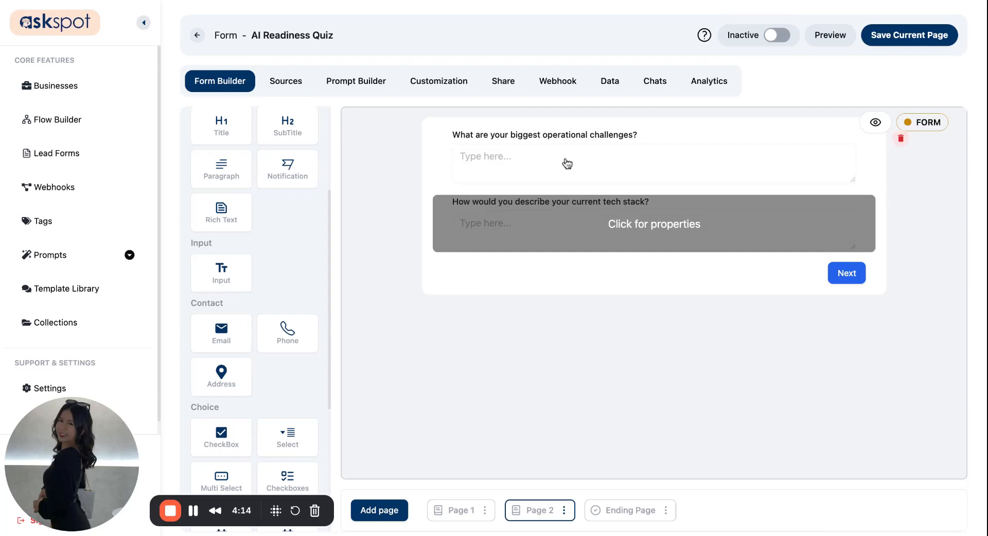
pyautogui.click(895, 34)
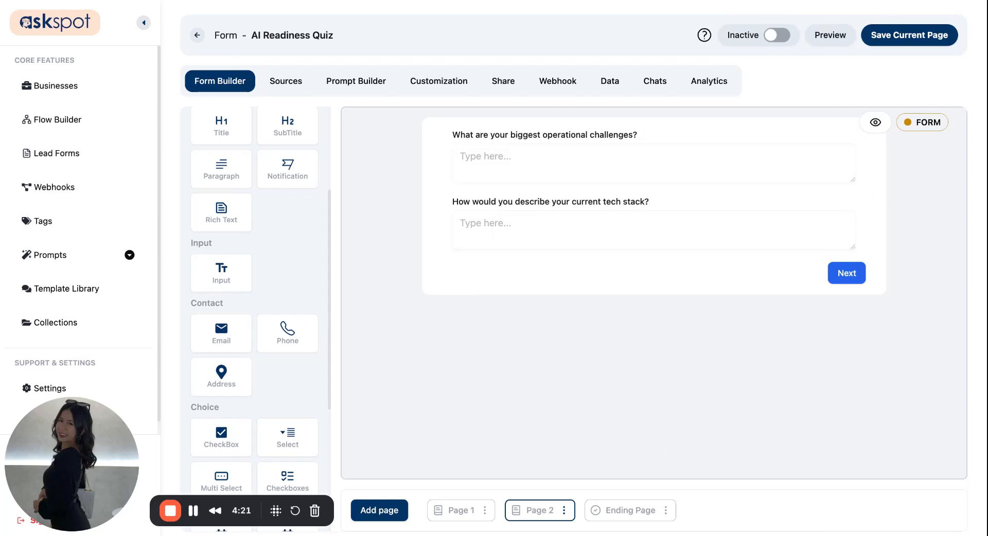
pyautogui.click(379, 510)
# Make the new page a form, rename it 'Page 3', and delete the welcome heading.
pyautogui.click(394, 436)
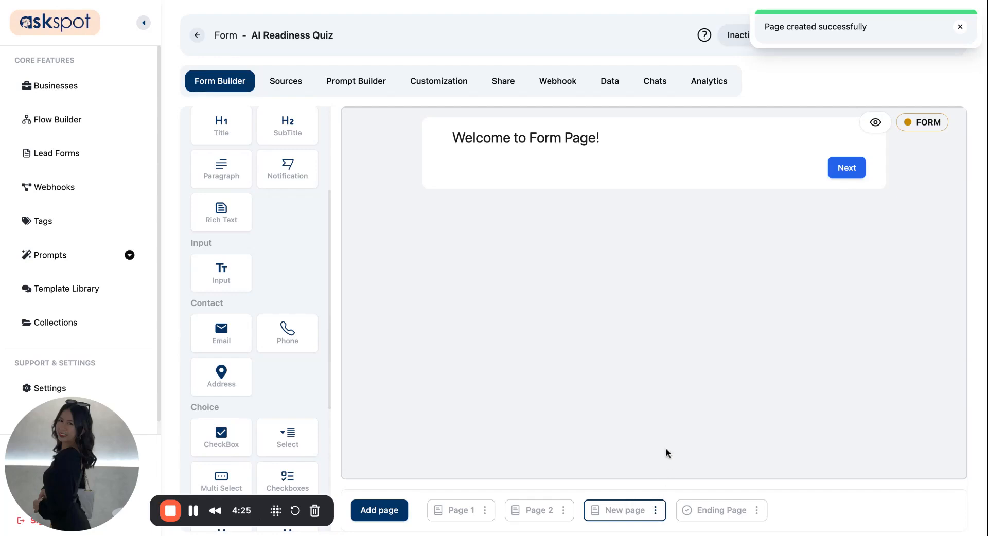
pyautogui.click(655, 511)
pyautogui.click(659, 455)
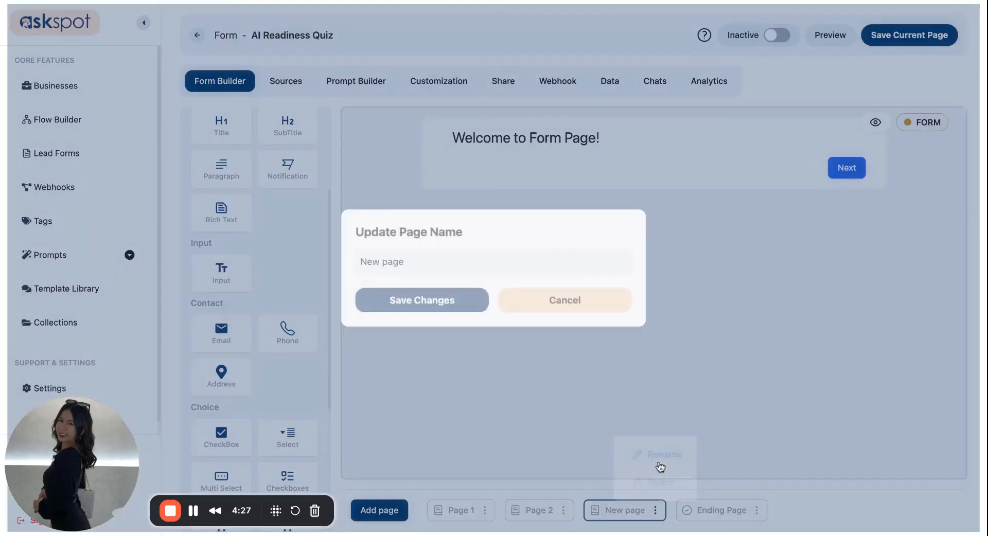
pyautogui.tripleClick(439, 263)
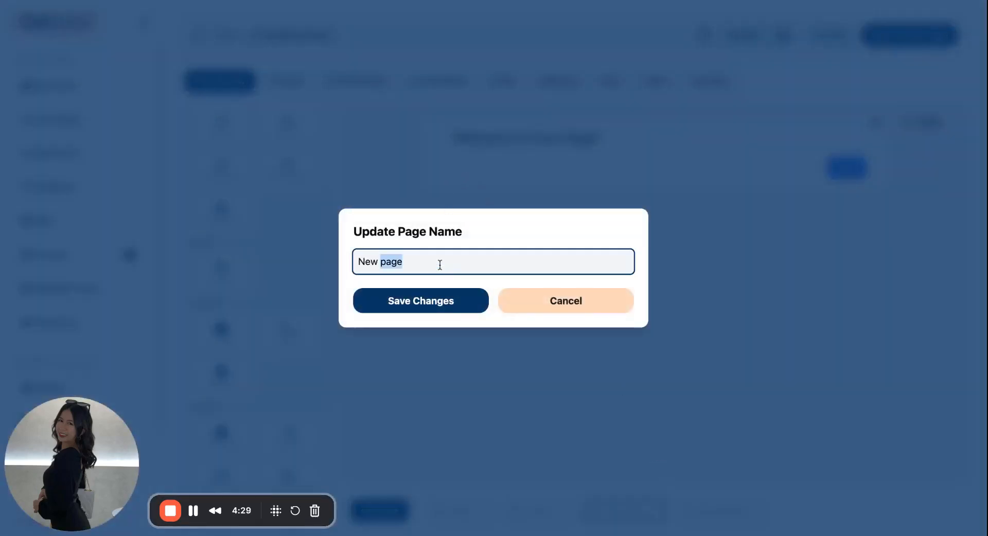
pyautogui.write('Page 3')
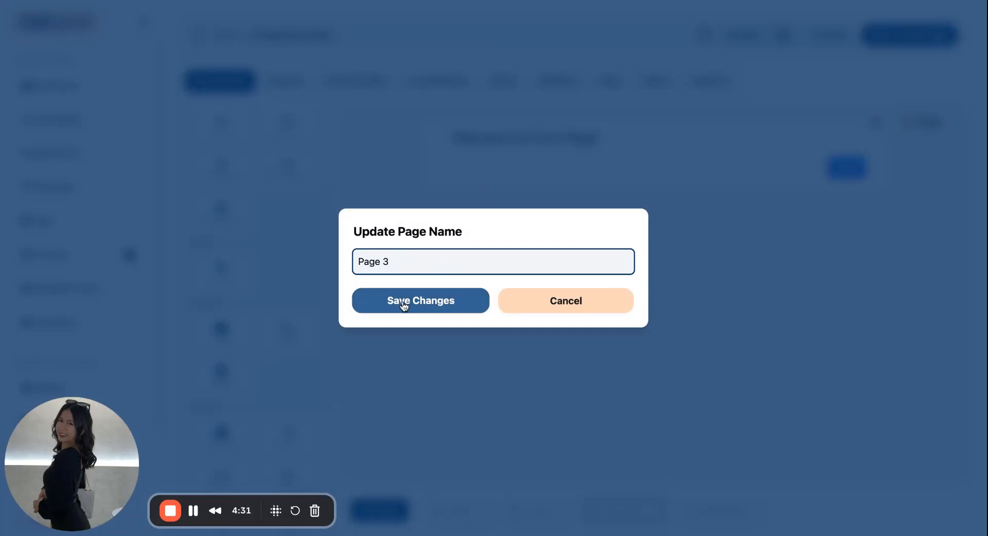
pyautogui.click(406, 301)
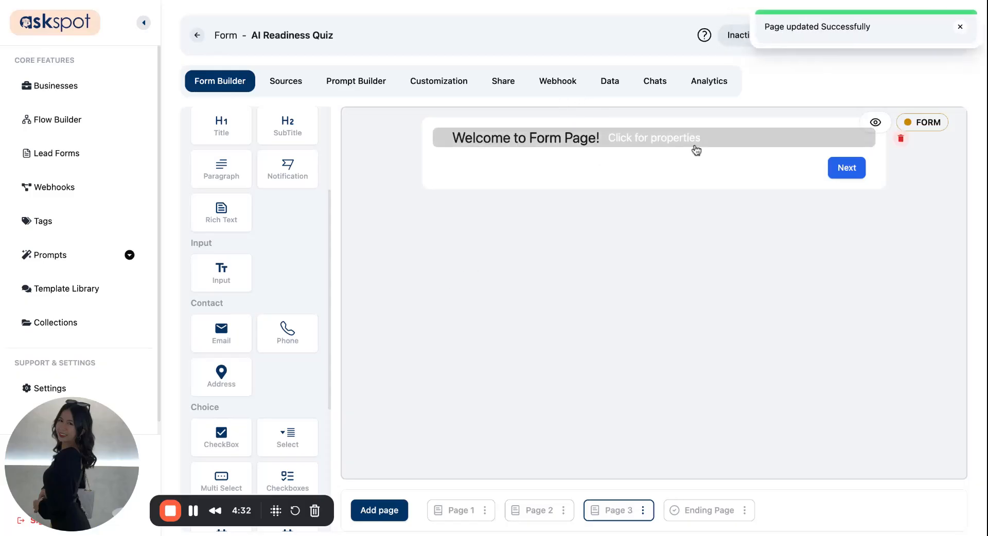
pyautogui.click(901, 139)
pyautogui.click(458, 289)
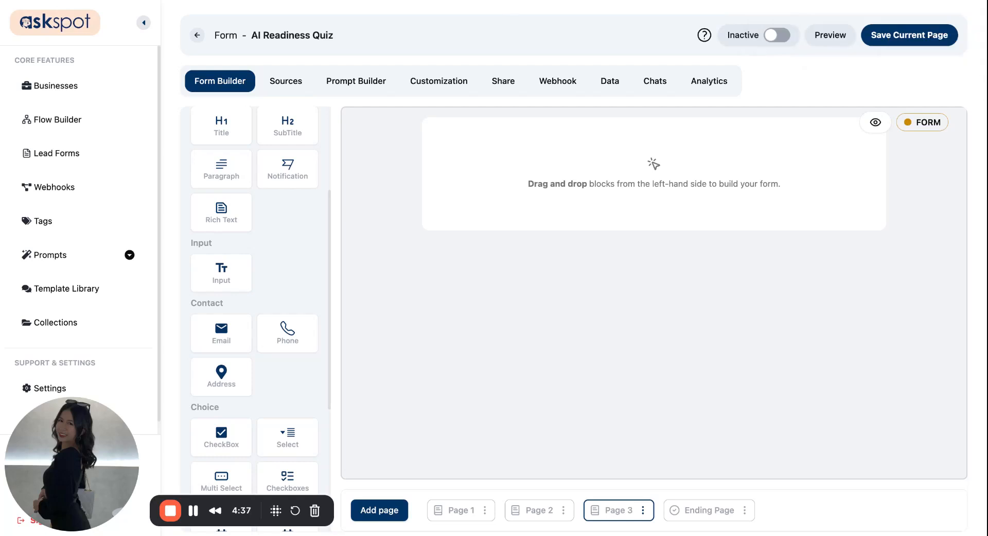
# Add an opinion scale question to Page 3 and set its ID to ai_interest_level.
pyautogui.scroll(-3, 291, 252)
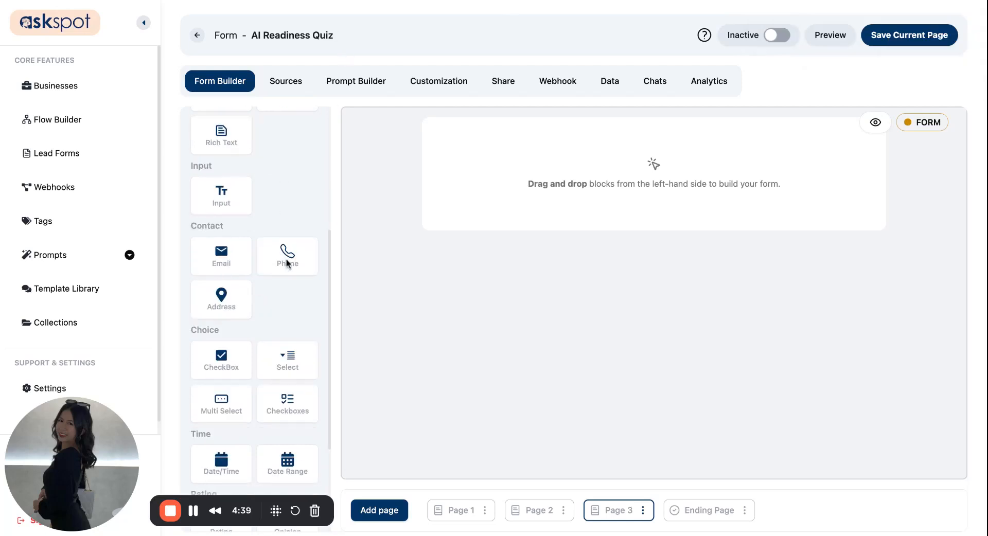
pyautogui.scroll(-1, 289, 289)
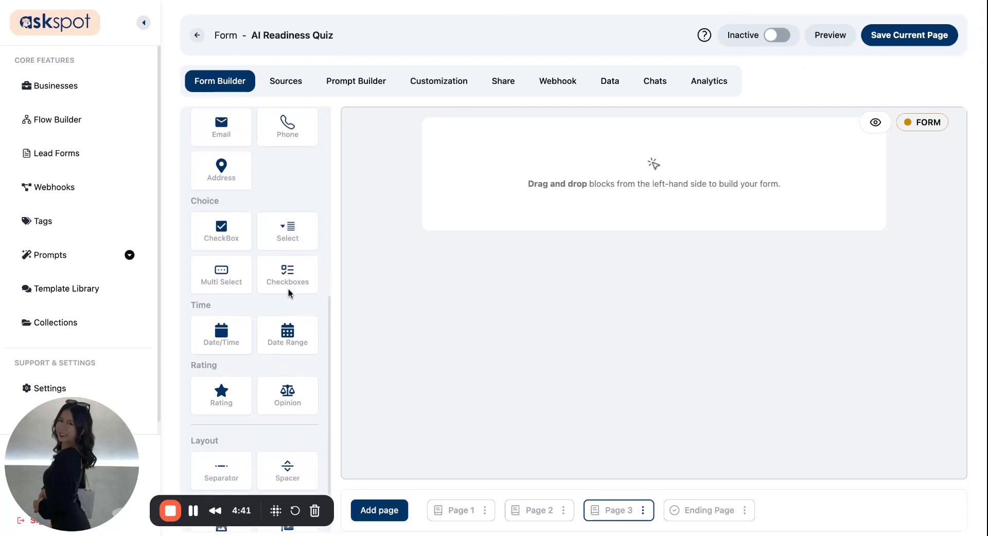
pyautogui.moveTo(291, 369); pyautogui.dragTo(592, 326)
pyautogui.click(559, 165)
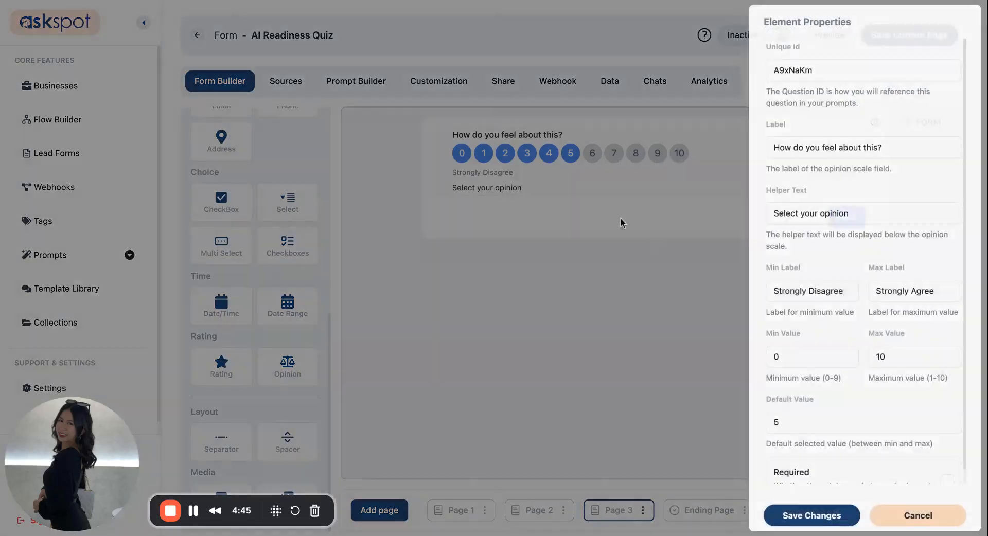
pyautogui.doubleClick(807, 77)
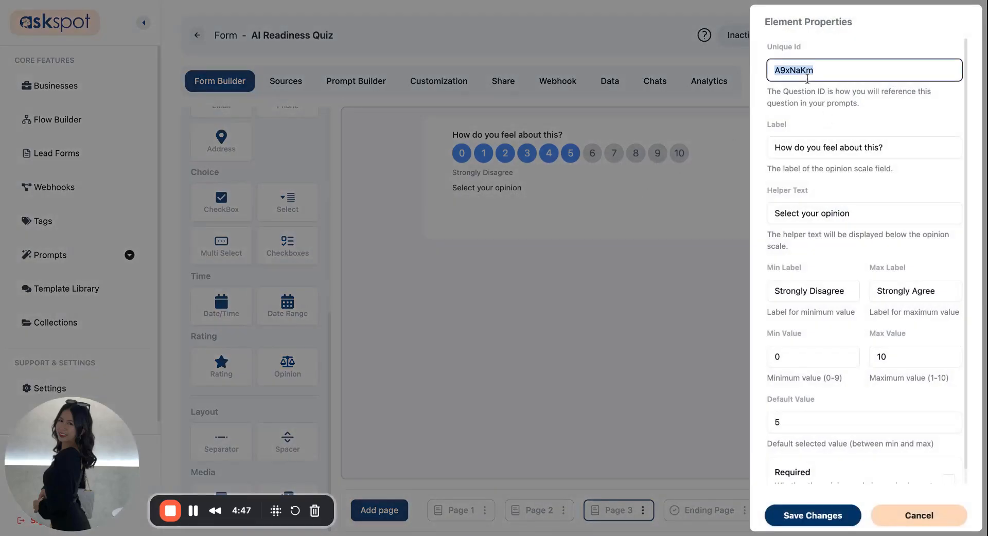
pyautogui.write('ai_interest_level')
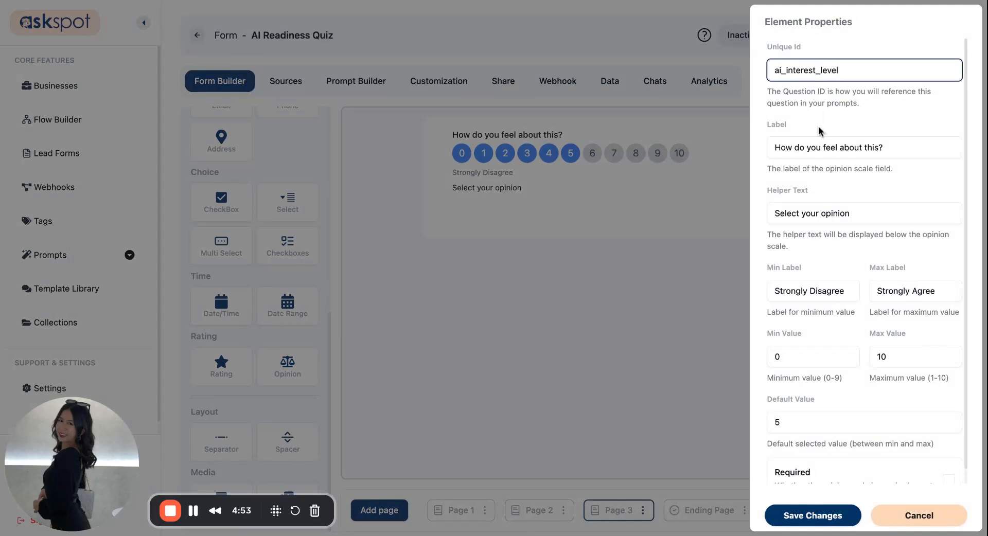
# Relabel it 'How interested are you in leveraging AI?', clear the helper text, and save.
pyautogui.click(855, 149)
pyautogui.hotkey('ctrl', 'a')
pyautogui.write('How interested are you in leveraging AI?')
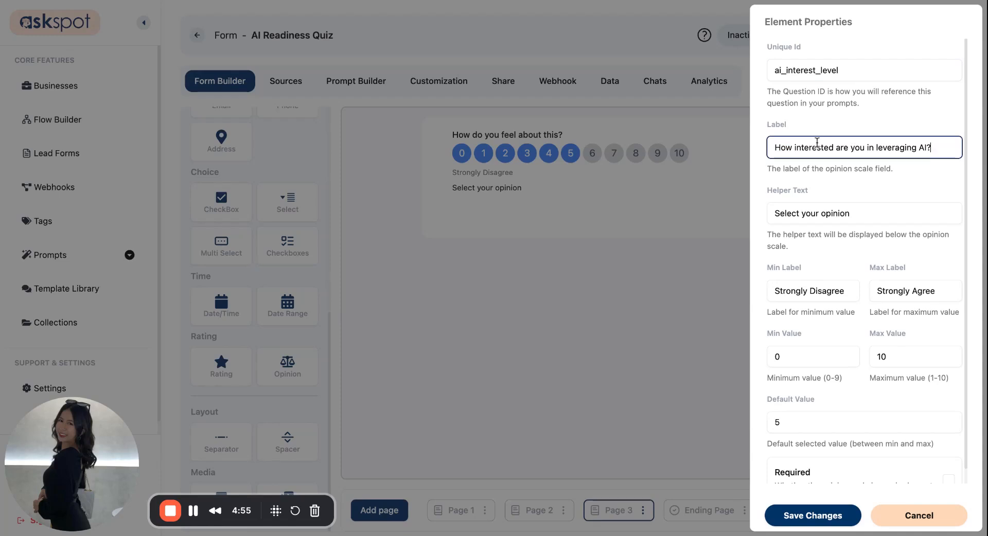
pyautogui.doubleClick(853, 213)
pyautogui.click(940, 145)
pyautogui.click(867, 212)
pyautogui.tripleClick(867, 213)
pyautogui.press('BackSpace')
pyautogui.click(832, 518)
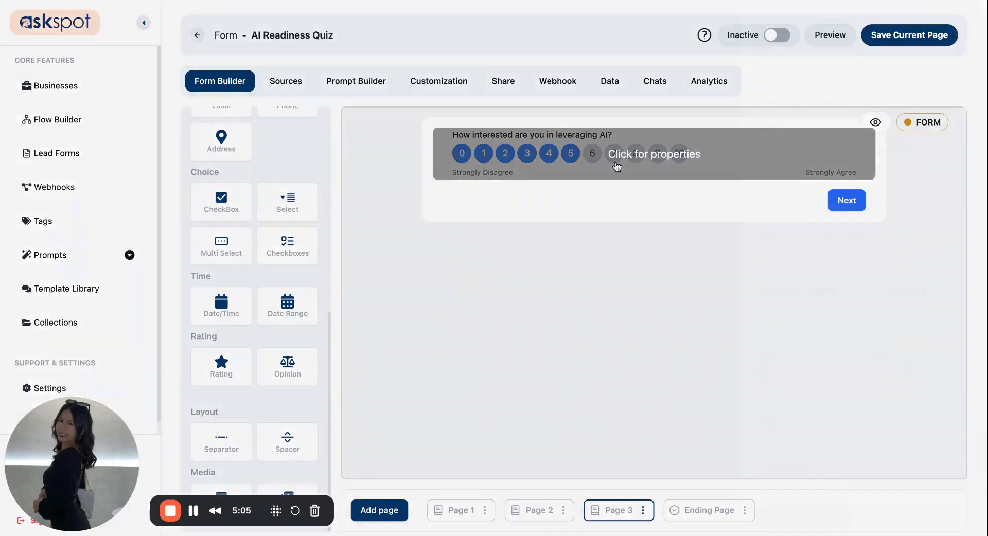
# Change the interest scale's default value from 7 to 0 and save it.
pyautogui.click(615, 166)
pyautogui.click(818, 412)
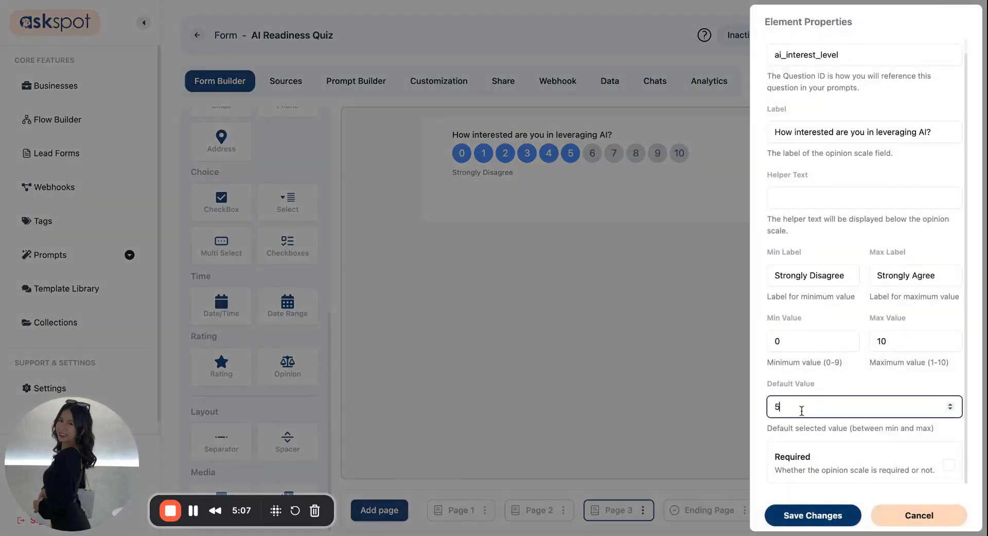
pyautogui.doubleClick(954, 402)
pyautogui.click(820, 516)
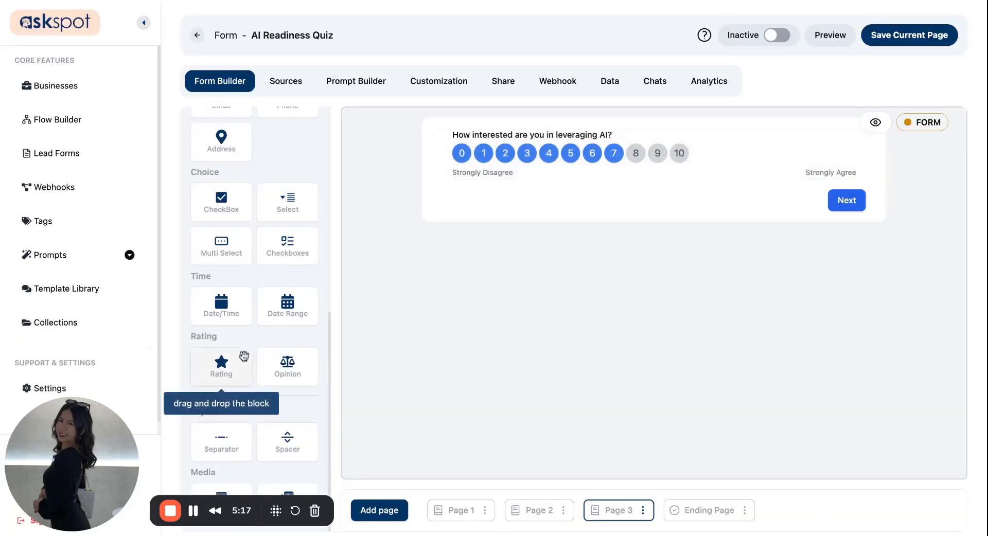
pyautogui.click(611, 174)
pyautogui.click(803, 422)
pyautogui.press('BackSpace')
pyautogui.write('0')
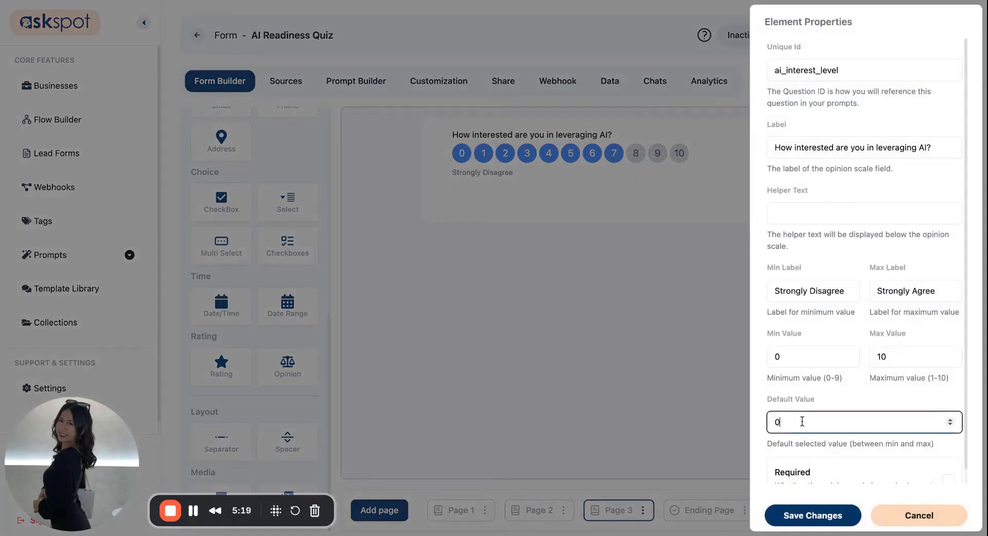
pyautogui.click(815, 515)
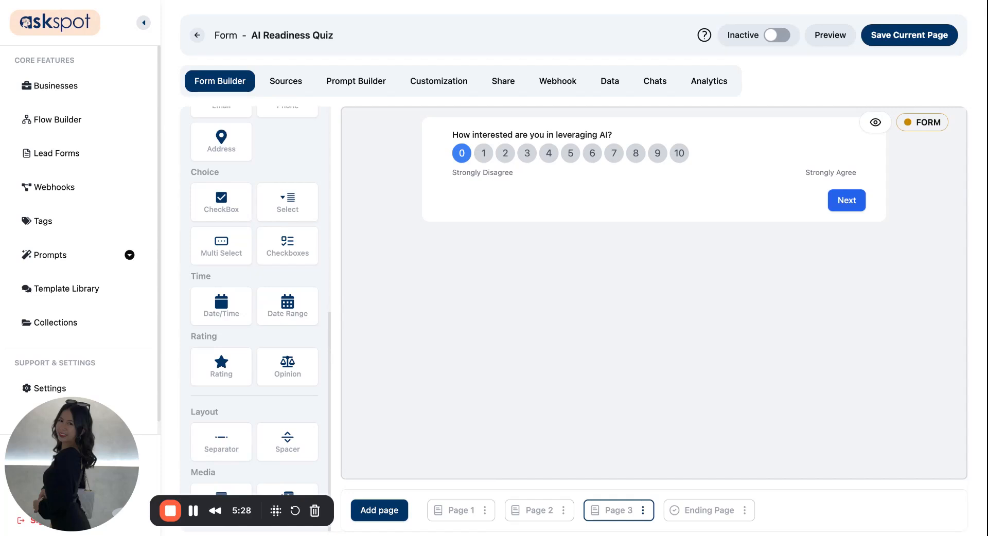
pyautogui.scroll(10, 257, 229)
pyautogui.scroll(-10, 258, 247)
pyautogui.scroll(3, 258, 249)
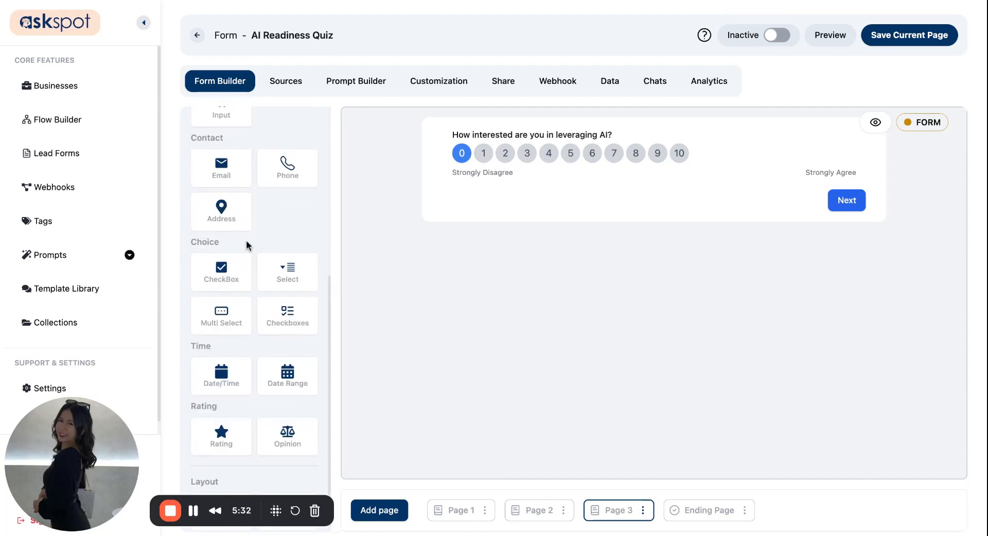
# Add an Input question labelled 'What would you hope AI could help with?' with ID ai_goals.
pyautogui.moveTo(224, 145); pyautogui.dragTo(900, 199)
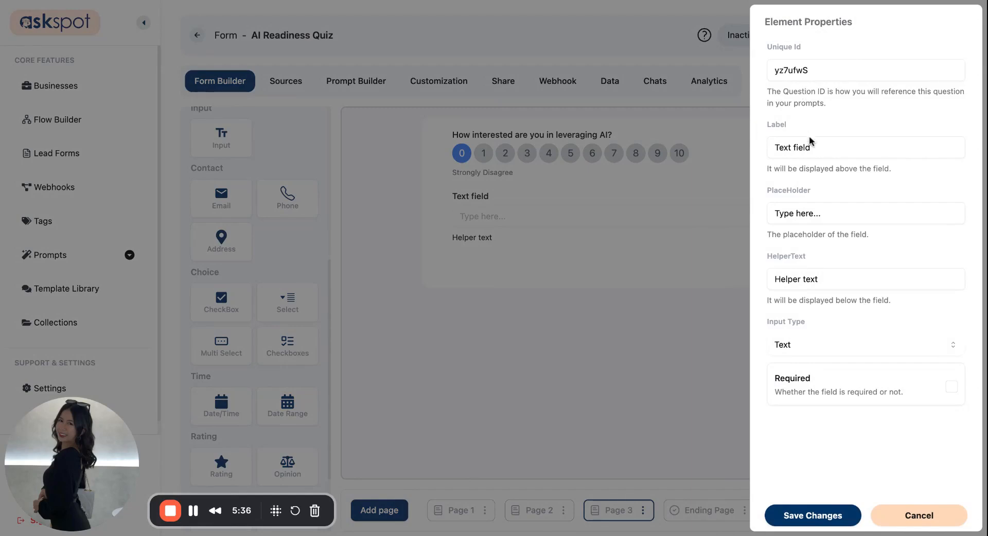
pyautogui.tripleClick(809, 149)
pyautogui.write('What would you hope AI could help with?')
pyautogui.click(803, 63)
pyautogui.doubleClick(803, 63)
pyautogui.write('ai')
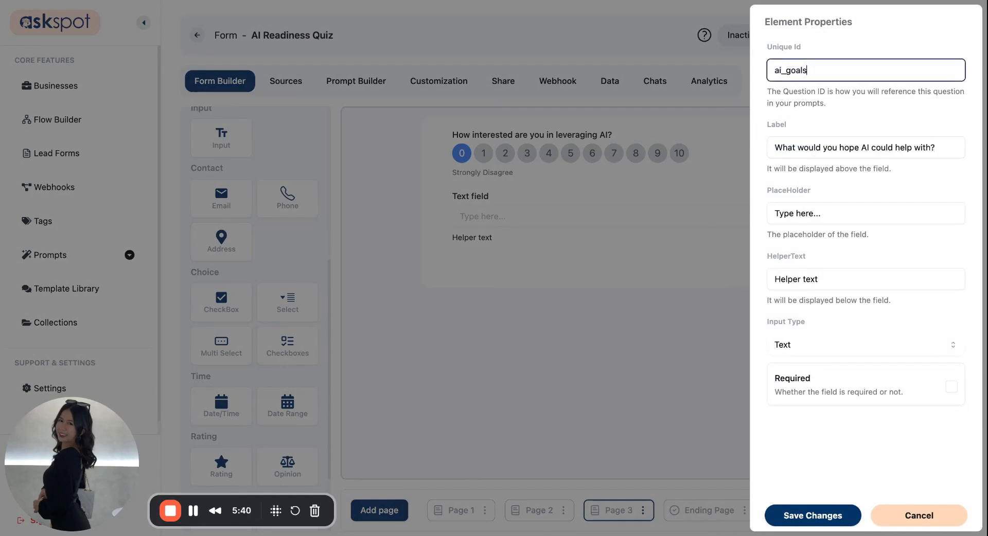
# Clear the question's helper text and make it a multi-line Textarea.
pyautogui.click(826, 272)
pyautogui.press('super+a')
pyautogui.press('BackSpace')
pyautogui.click(813, 349)
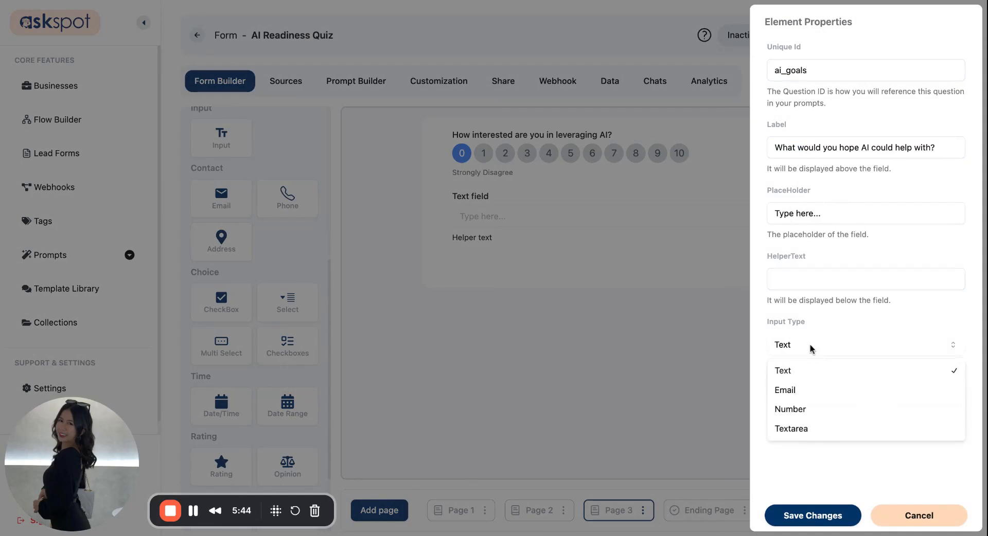
pyautogui.click(811, 439)
pyautogui.click(844, 516)
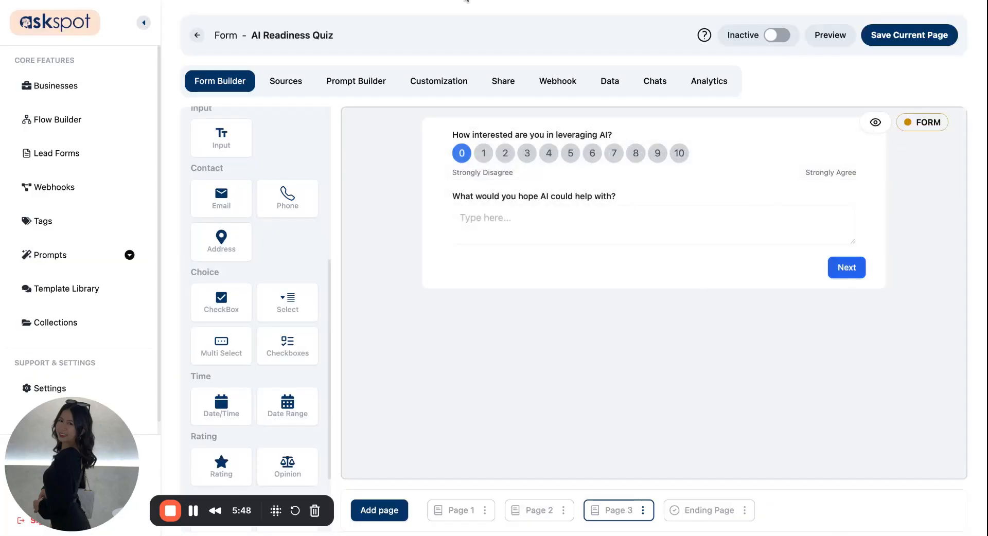
pyautogui.scroll(-3, 261, 279)
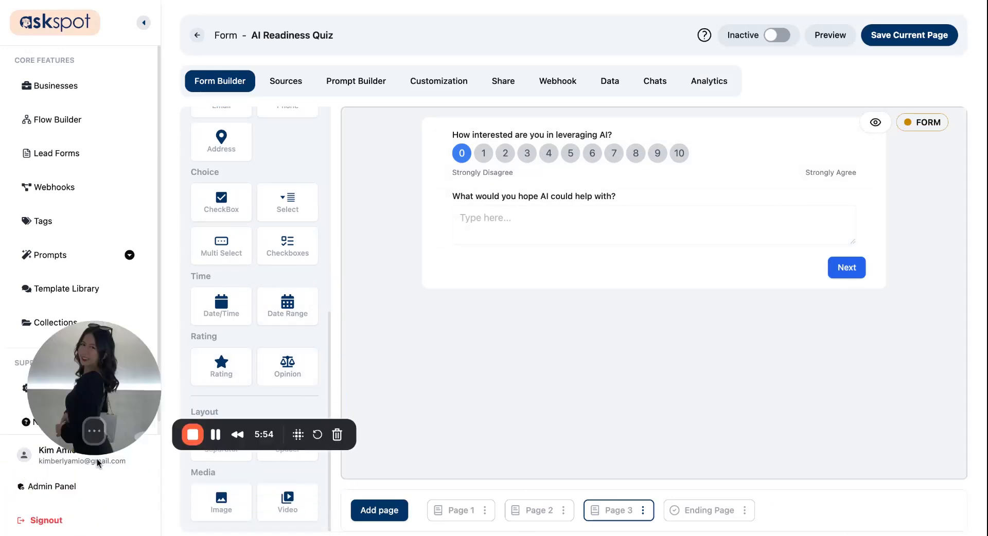
pyautogui.scroll(3, 268, 204)
pyautogui.scroll(5, 268, 200)
pyautogui.scroll(-1, 236, 291)
pyautogui.scroll(-3, 238, 294)
pyautogui.scroll(1, 221, 206)
pyautogui.scroll(-1, 288, 319)
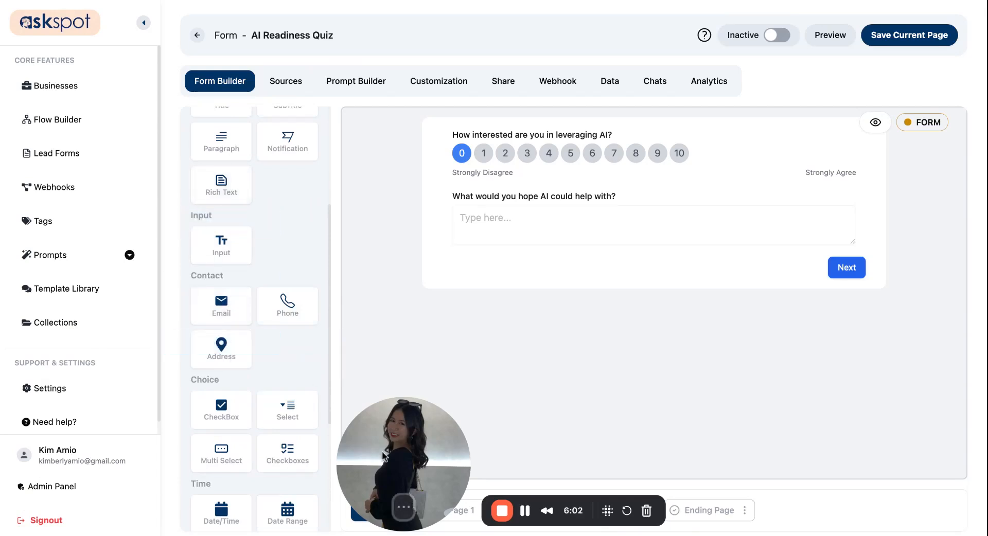
pyautogui.scroll(-3, 216, 214)
pyautogui.doubleClick(212, 205)
pyautogui.click(642, 511)
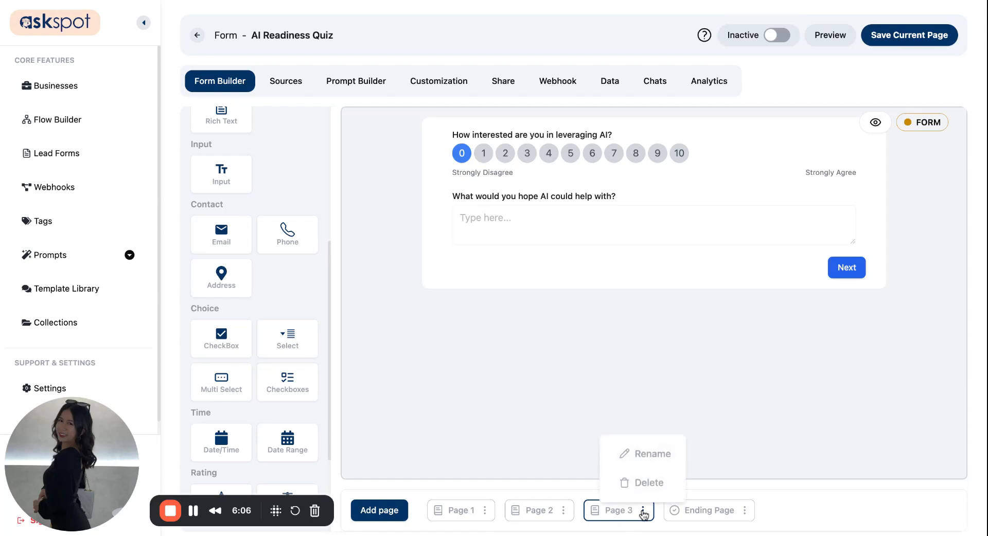
pyautogui.click(394, 511)
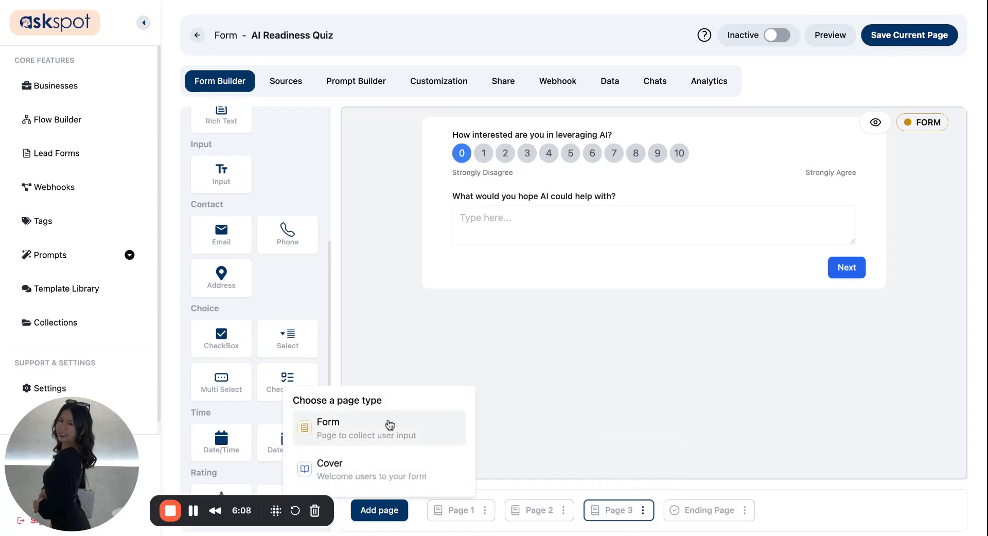
pyautogui.click(381, 430)
pyautogui.click(612, 510)
pyautogui.click(379, 511)
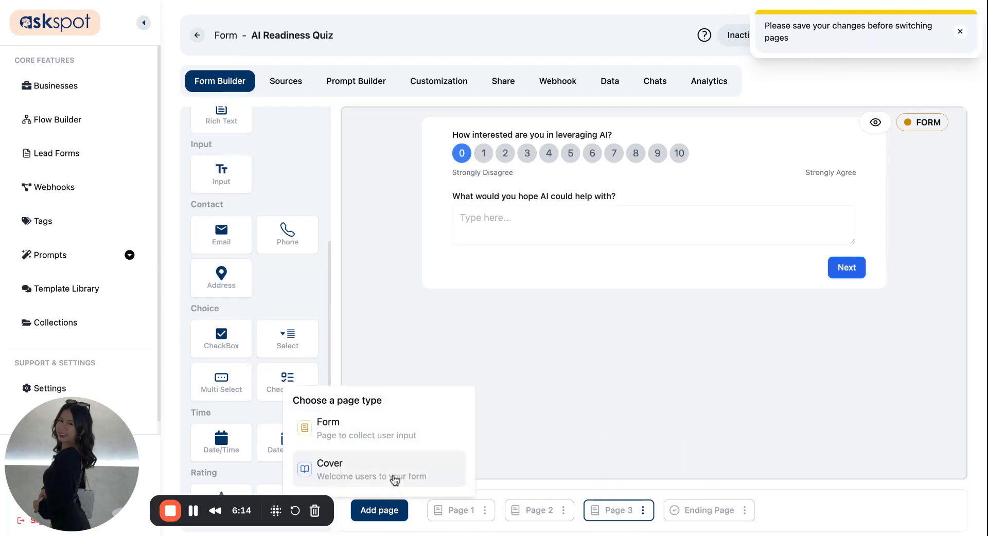
pyautogui.click(397, 446)
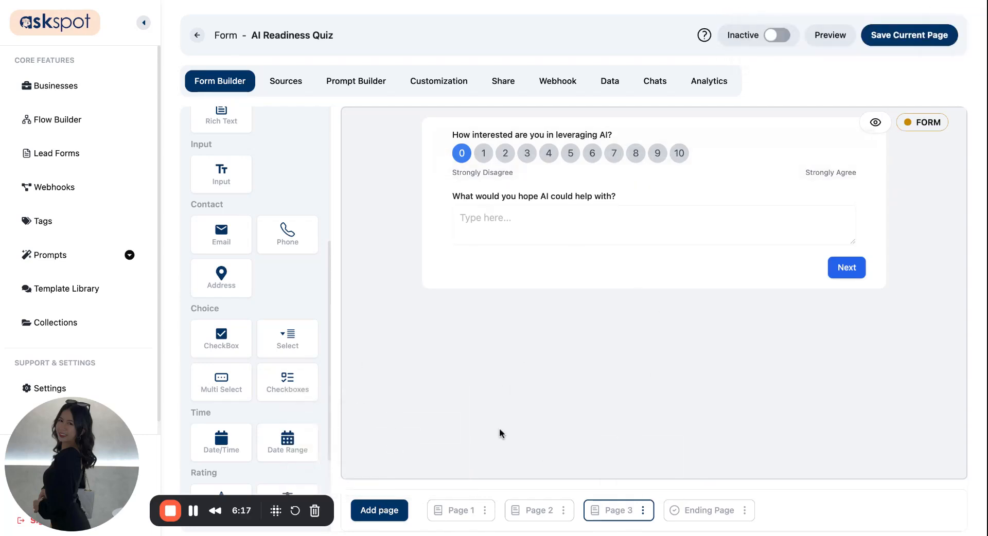
# Save Page 3 and add a new form page after it.
pyautogui.click(940, 28)
pyautogui.click(383, 511)
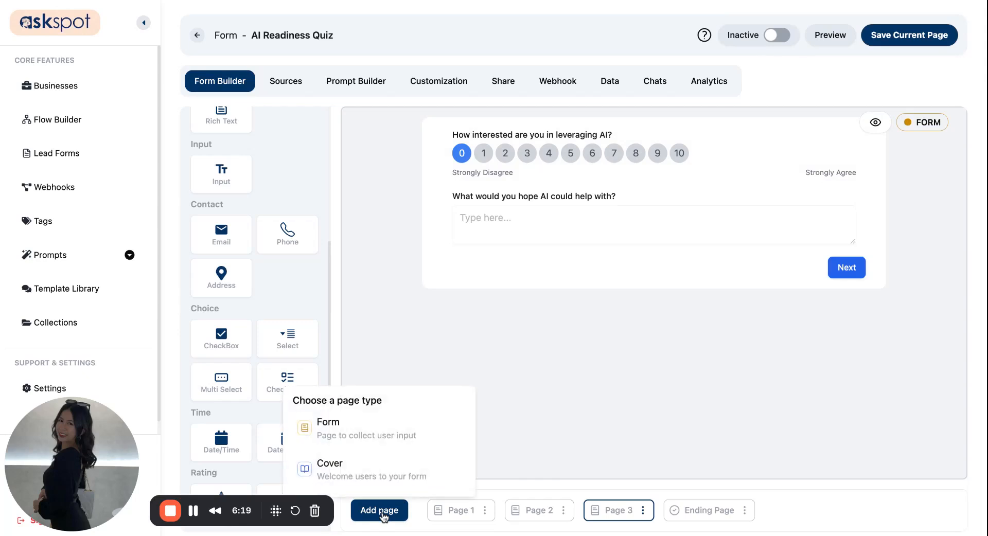
pyautogui.click(383, 425)
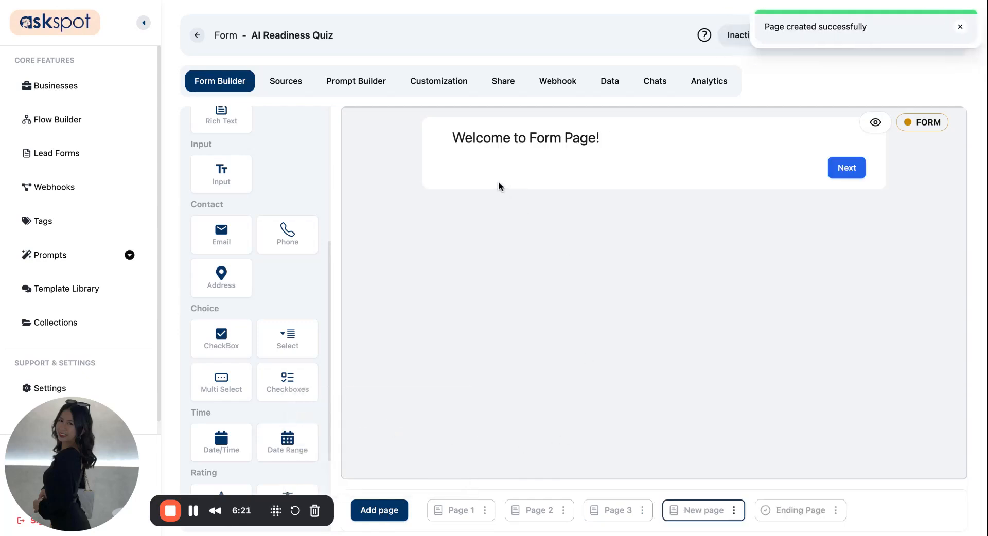
# Rename the new page to 'Page 4'.
pyautogui.click(734, 510)
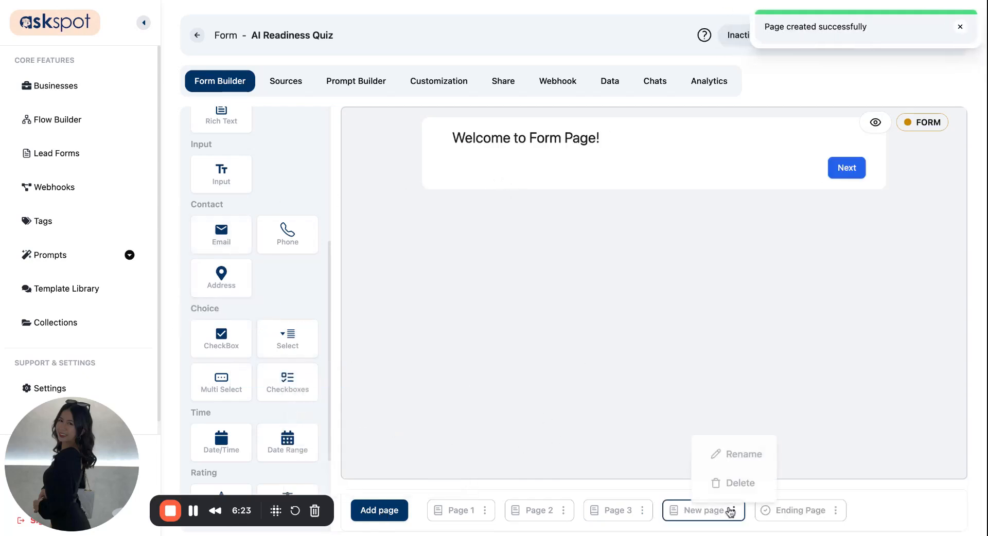
pyautogui.click(734, 463)
pyautogui.click(453, 259)
pyautogui.hotkey('ctrl', 'shift', 'Left')
pyautogui.hotkey('ctrl', 'shift', 'Left')
pyautogui.write('Pa')
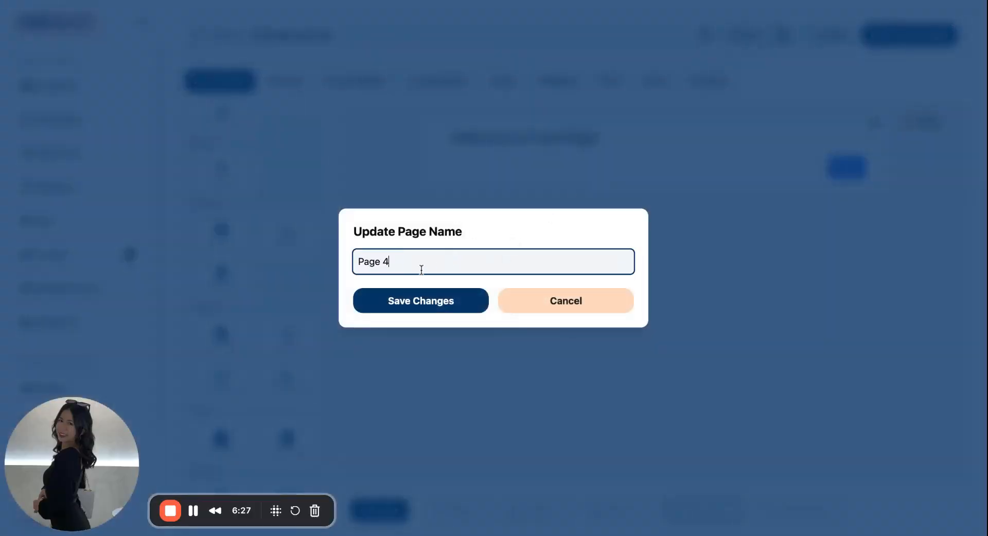
pyautogui.write('ge 4')
pyautogui.click(403, 307)
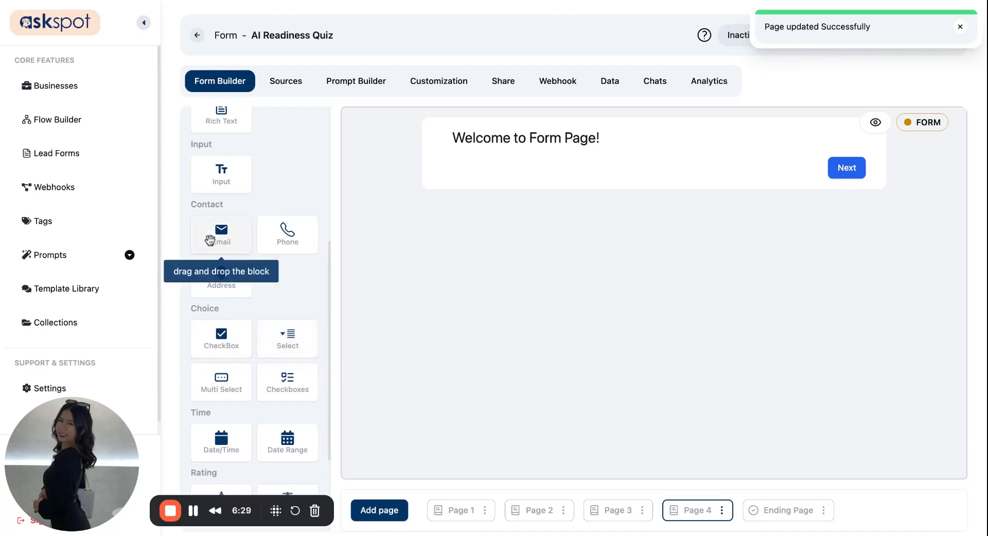
# Add email, phone number and text input questions to Page 4, removing the Welcome heading.
pyautogui.moveTo(211, 238); pyautogui.dragTo(494, 180)
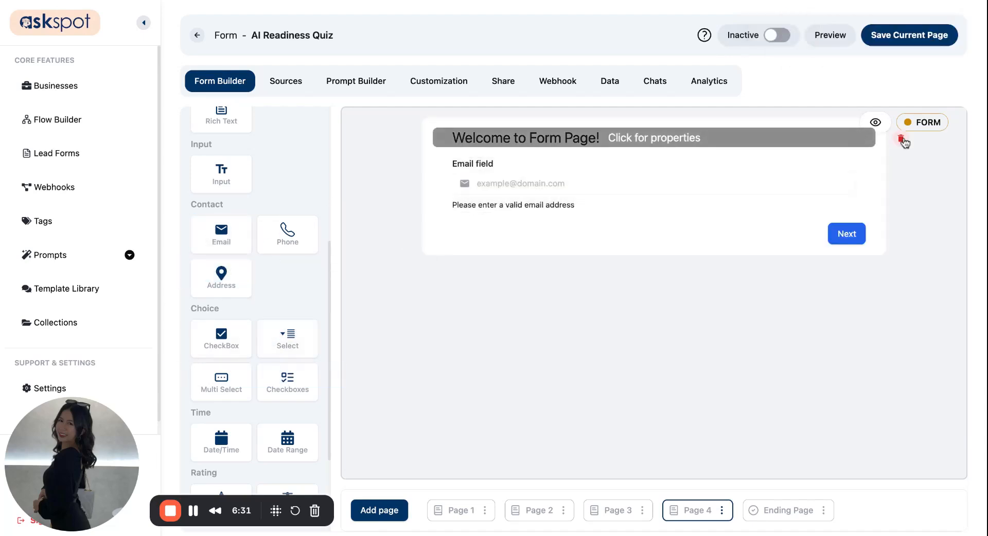
pyautogui.click(903, 141)
pyautogui.click(440, 287)
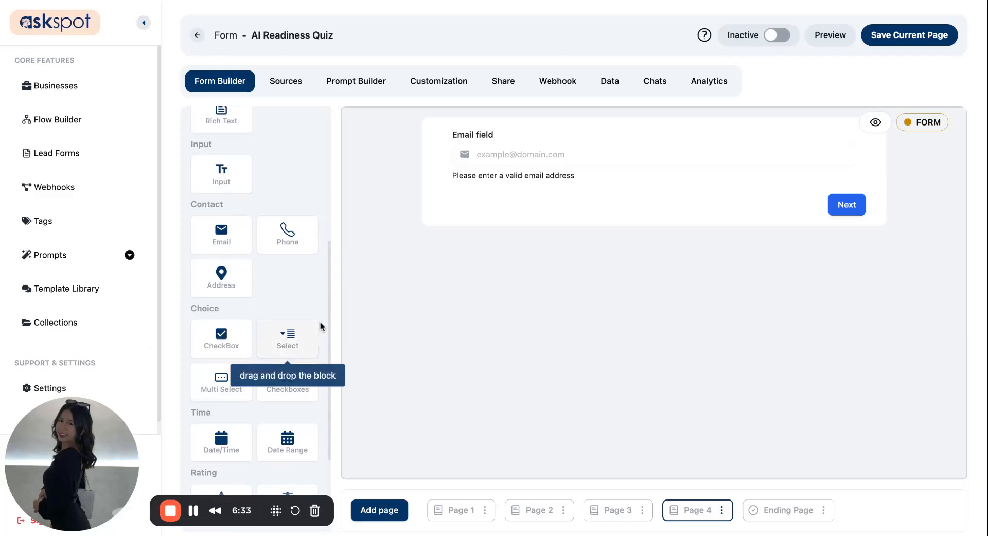
pyautogui.moveTo(287, 230); pyautogui.dragTo(509, 214)
pyautogui.moveTo(221, 173); pyautogui.dragTo(490, 150)
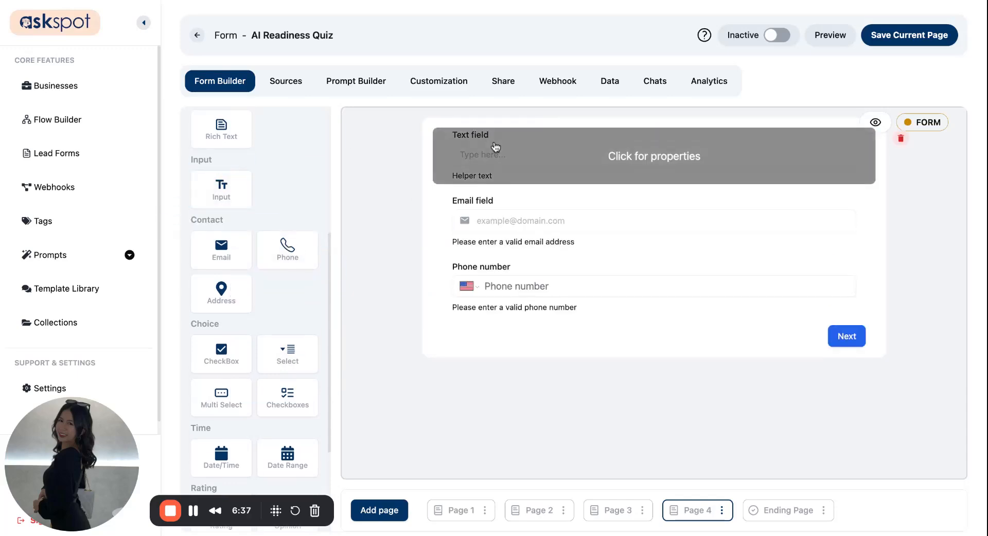
# Label the top question 'What's your full name?' with ID full_name and no helper text.
pyautogui.click(489, 149)
pyautogui.tripleClick(802, 142)
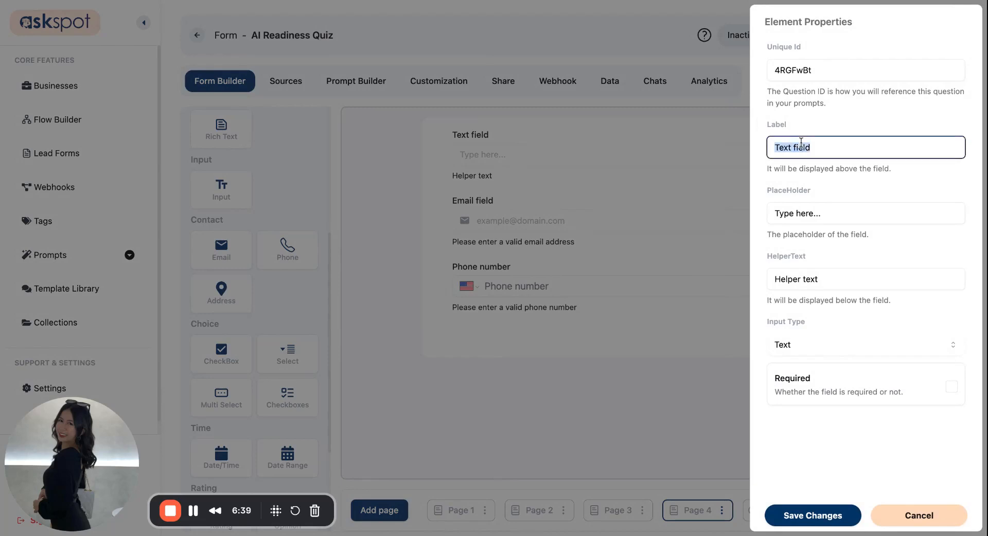
pyautogui.write("What's your full name?")
pyautogui.click(810, 68)
pyautogui.hotkey('ctrl', 'a')
pyautogui.write('full_name')
pyautogui.click(823, 277)
pyautogui.hotkey('ctrl', 'a')
pyautogui.press('BackSpace')
pyautogui.click(826, 510)
# Change the email question's label and its ID.
pyautogui.click(558, 200)
pyautogui.doubleClick(807, 135)
pyautogui.hotkey('ctrl', 'a')
pyautogui.write('What;s y')
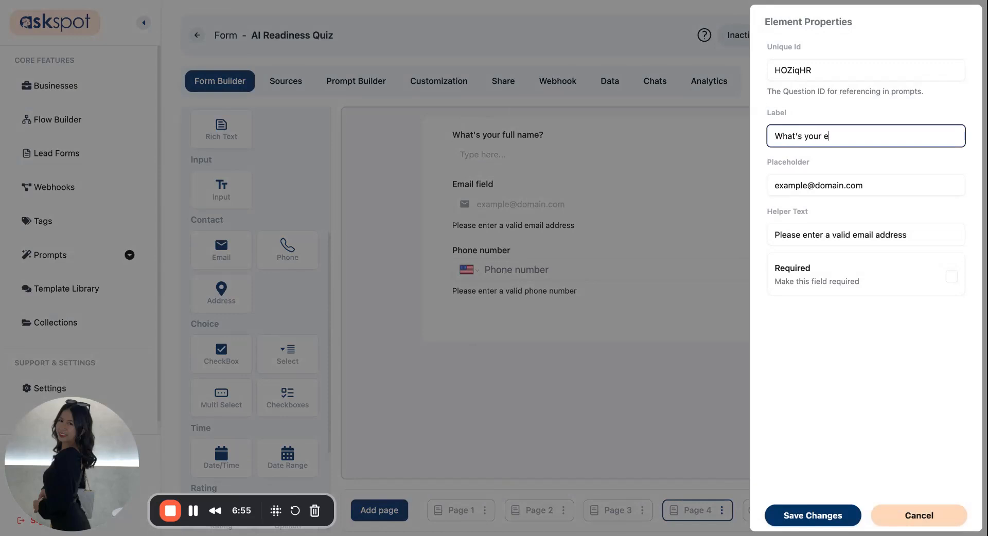
pyautogui.doubleClick(806, 71)
pyautogui.write('ema')
pyautogui.press('BackSpace')
pyautogui.press('BackSpace')
pyautogui.press('BackSpace')
pyautogui.press('BackSpace')
pyautogui.press('BackSpace')
pyautogui.write('address')
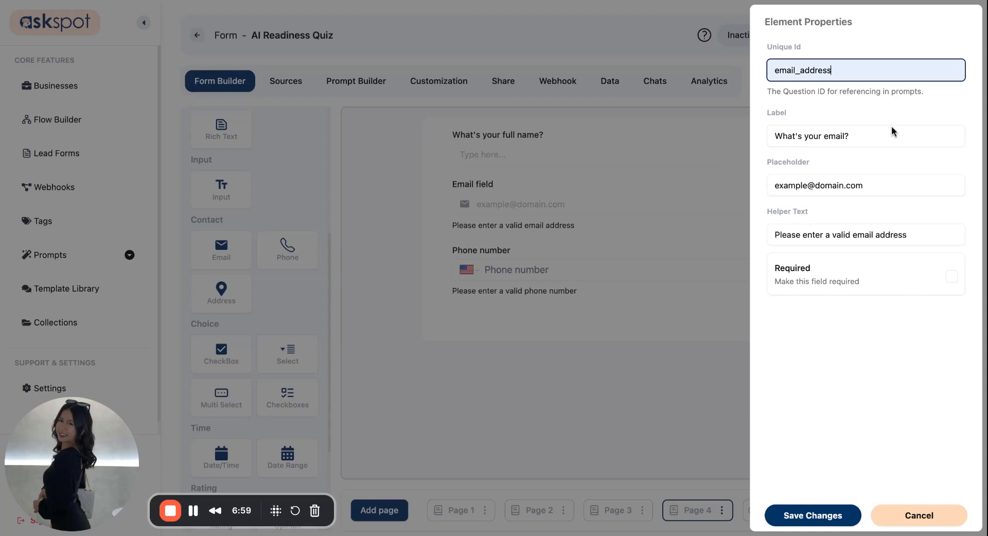
pyautogui.click(835, 511)
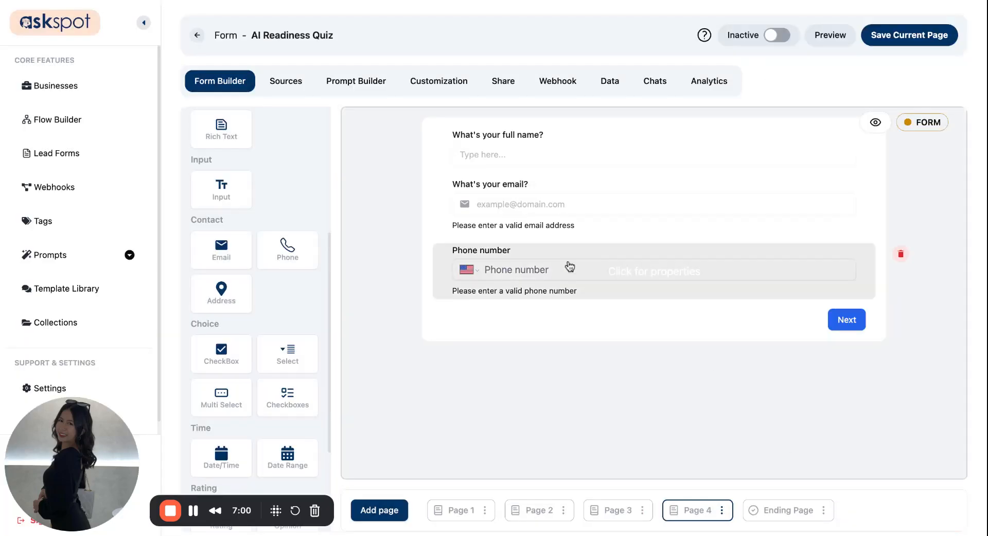
# Set the phone number question's ID to phone_number and save Page 4.
pyautogui.click(665, 257)
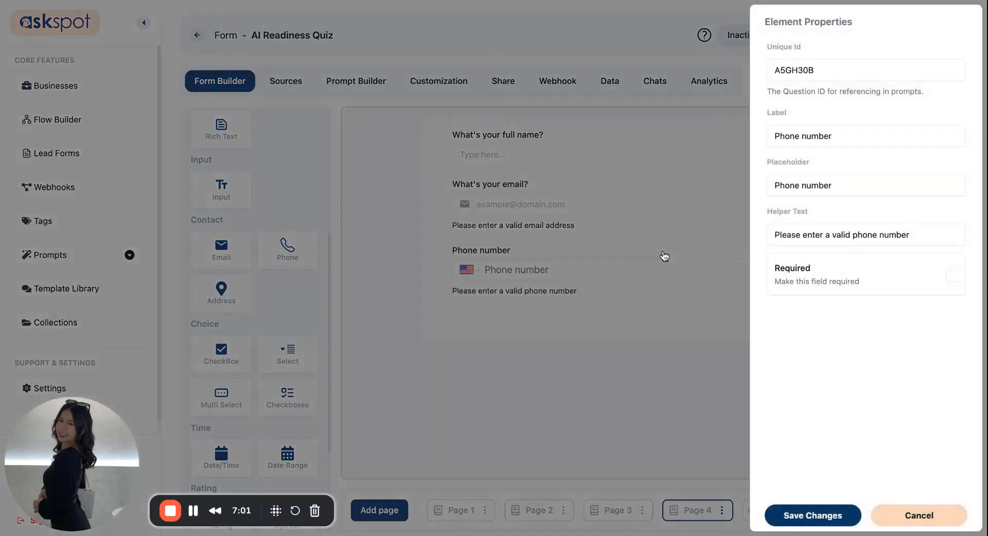
pyautogui.doubleClick(789, 71)
pyautogui.write('phone_number')
pyautogui.click(830, 520)
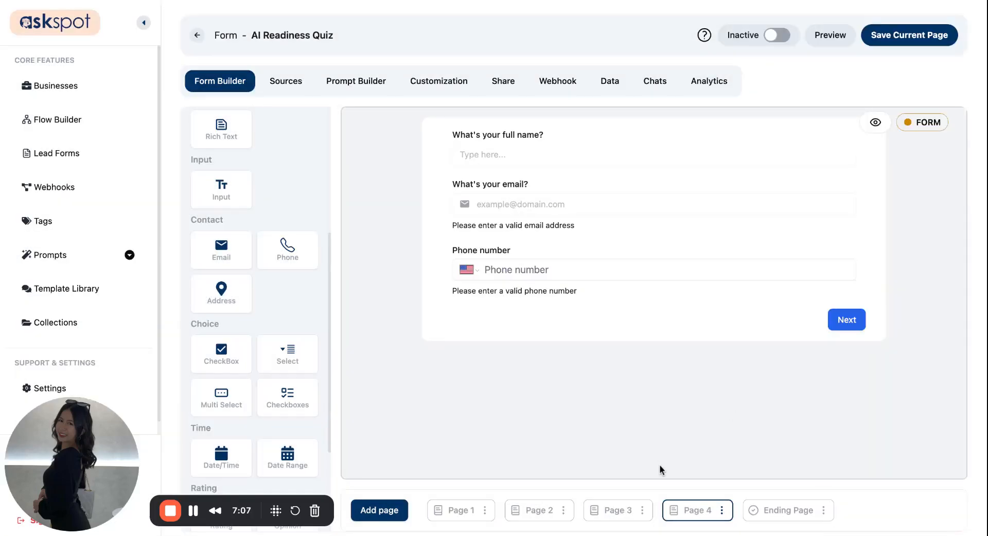
pyautogui.click(885, 45)
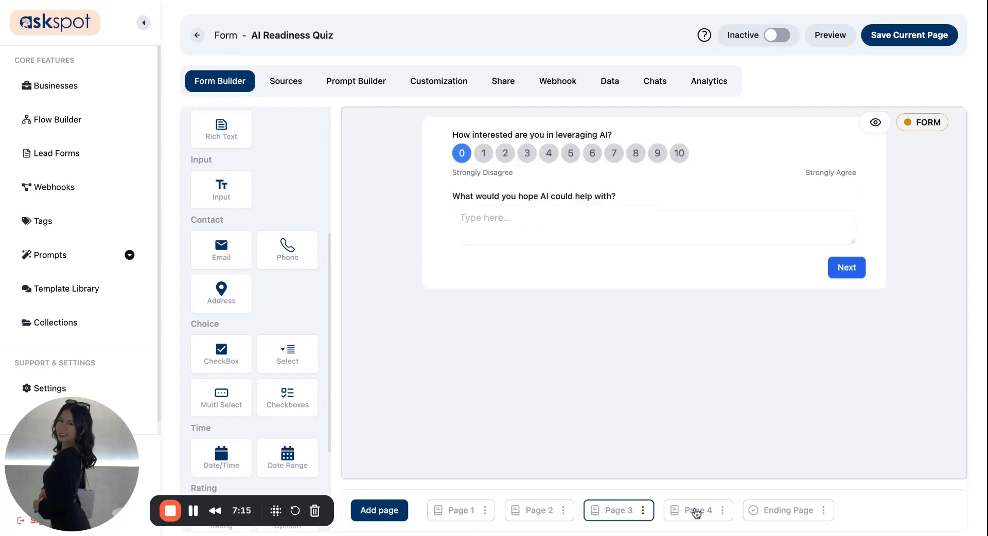
pyautogui.click(396, 511)
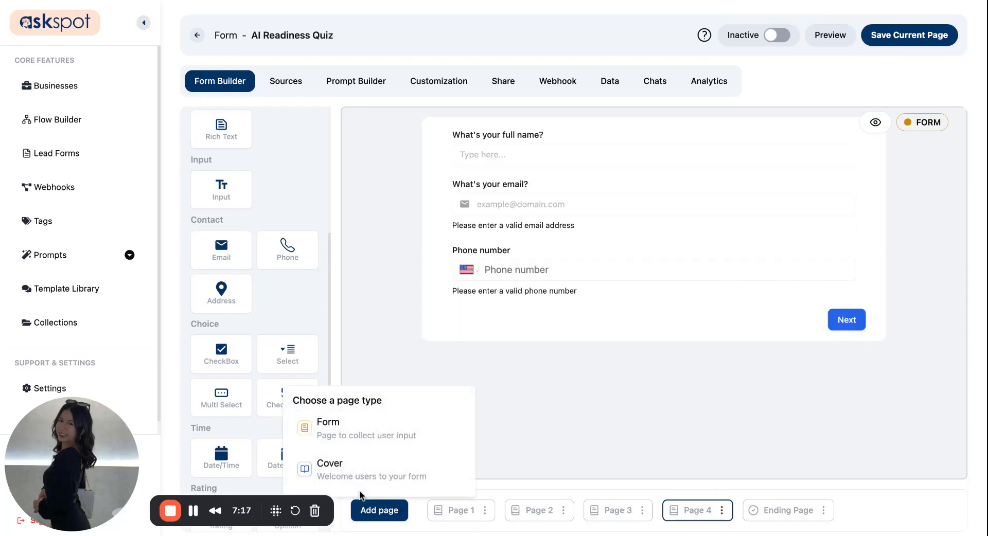
# Add a cover page with the centered title '🧠 Is Your Business Ready for AI?'.
pyautogui.click(421, 472)
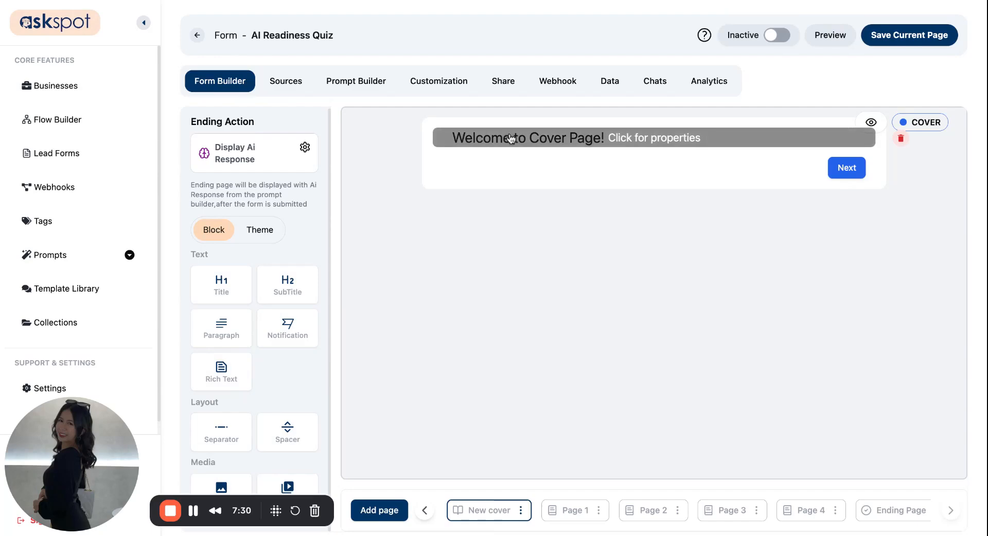
pyautogui.click(706, 137)
pyautogui.tripleClick(825, 75)
pyautogui.write('🧠 Is Your Business Ready for AI?')
pyautogui.click(804, 133)
pyautogui.click(819, 516)
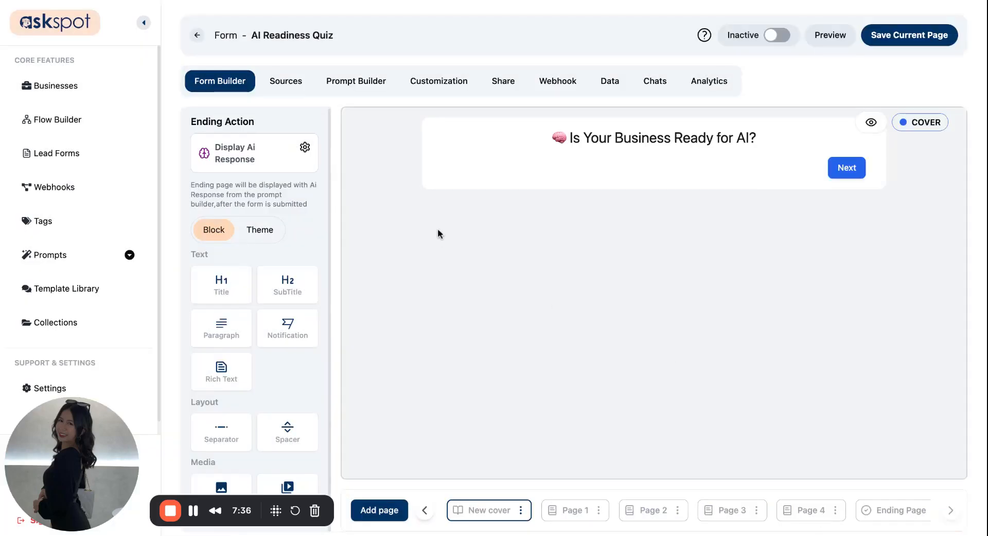
# Add a centered subtitle 'Welcome to your personalized AI Readiness Quiz'.
pyautogui.moveTo(287, 288); pyautogui.dragTo(599, 180)
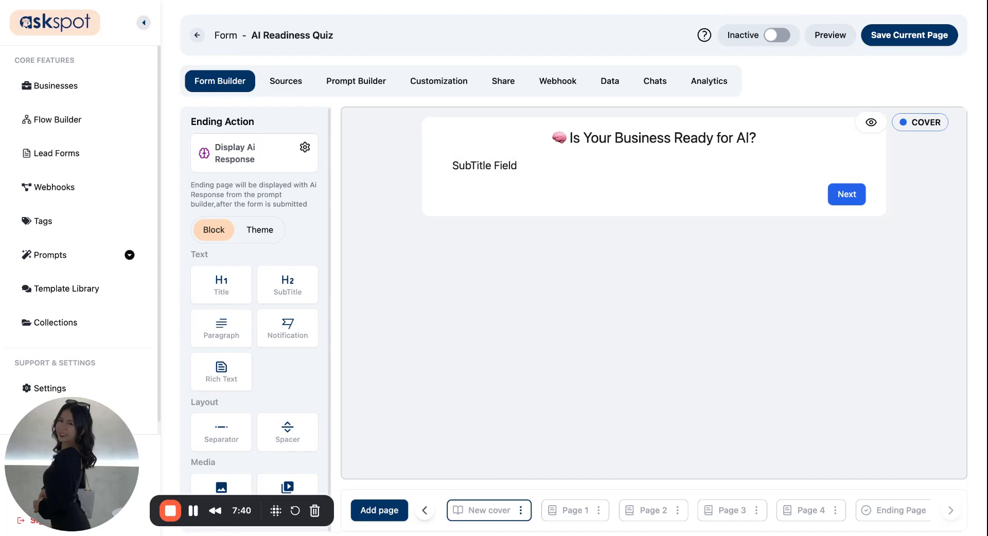
pyautogui.click(587, 172)
pyautogui.click(803, 69)
pyautogui.hotkey('ctrl', 'a')
pyautogui.write('Welcome to your personalized AI Readiness Quiz')
pyautogui.click(805, 133)
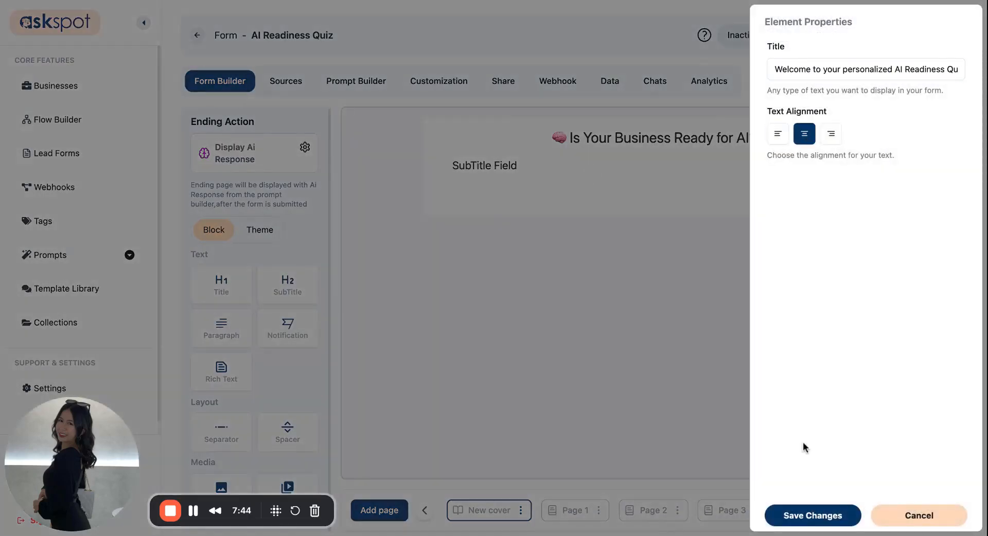
pyautogui.click(815, 517)
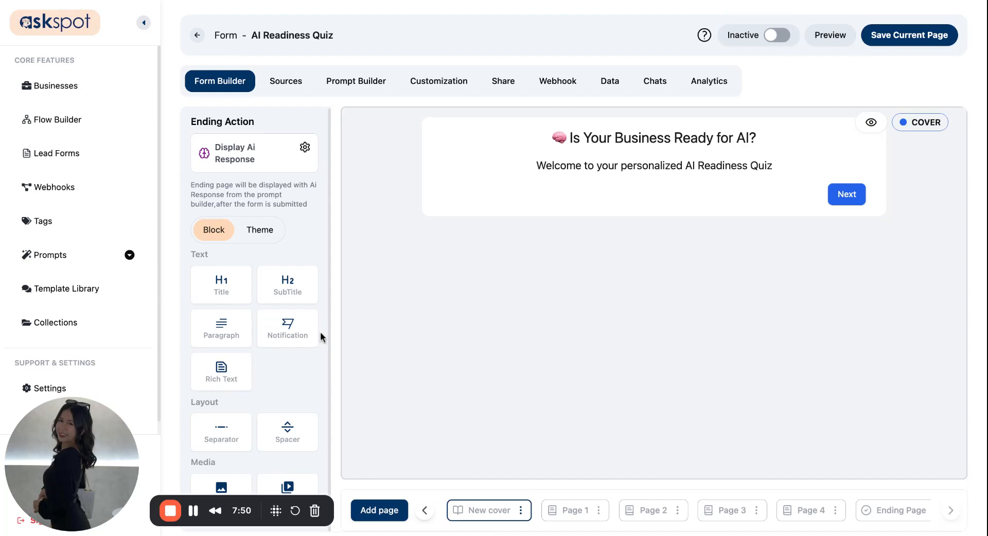
# Add a centered paragraph with the quiz description to the cover.
pyautogui.moveTo(237, 328); pyautogui.dragTo(607, 190)
pyautogui.click(606, 189)
pyautogui.click(821, 98)
pyautogui.press('super+a')
pyautogui.press('super+v')
pyautogui.click(805, 178)
pyautogui.scroll(5, 829, 101)
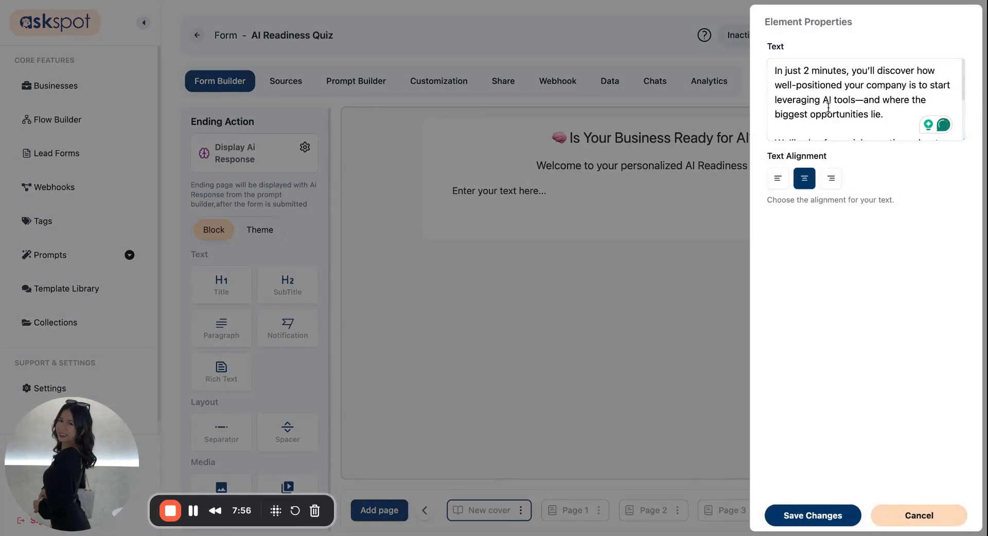
pyautogui.click(812, 516)
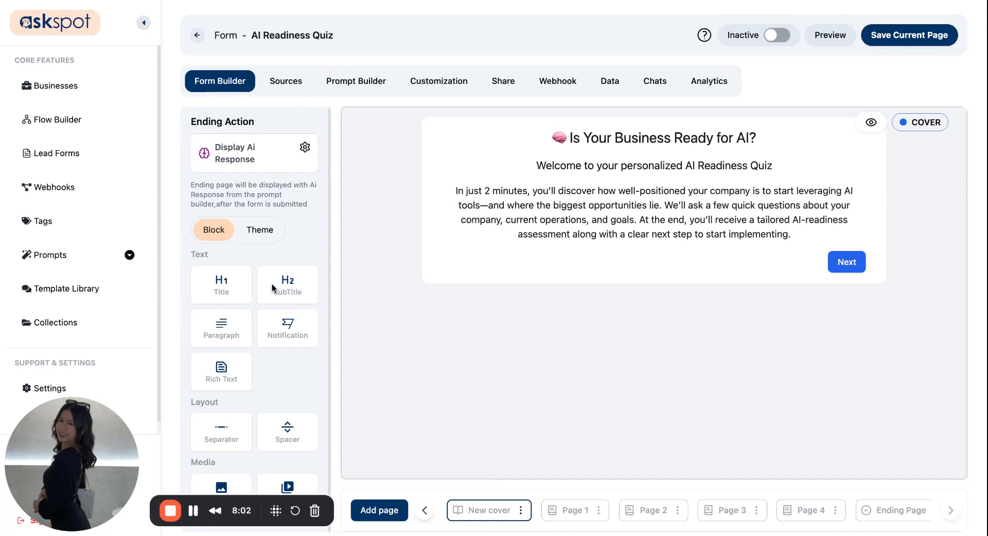
# Add a divider and a centered bold line 'Let's get started—no technical knowledge required.'.
pyautogui.moveTo(222, 440); pyautogui.dragTo(566, 257)
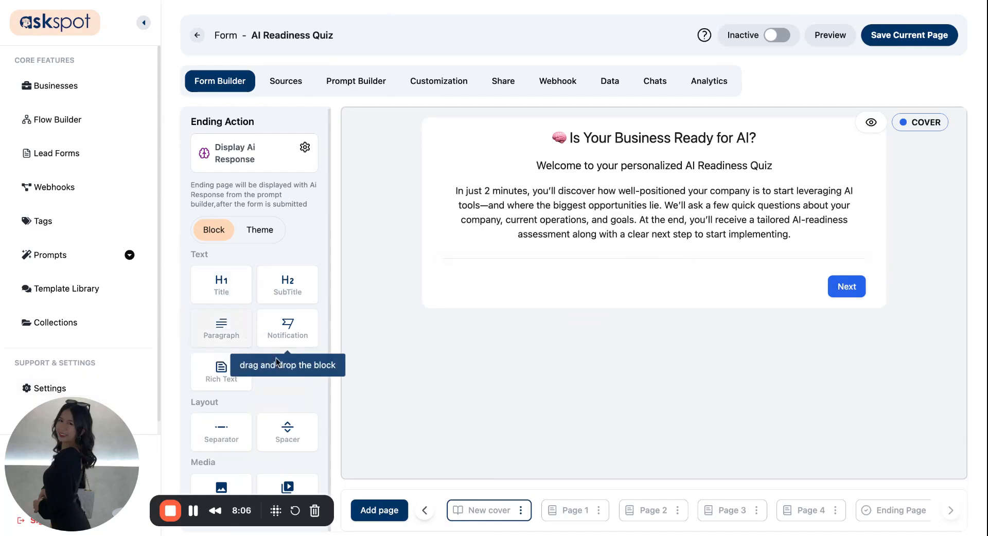
pyautogui.moveTo(231, 380); pyautogui.dragTo(611, 290)
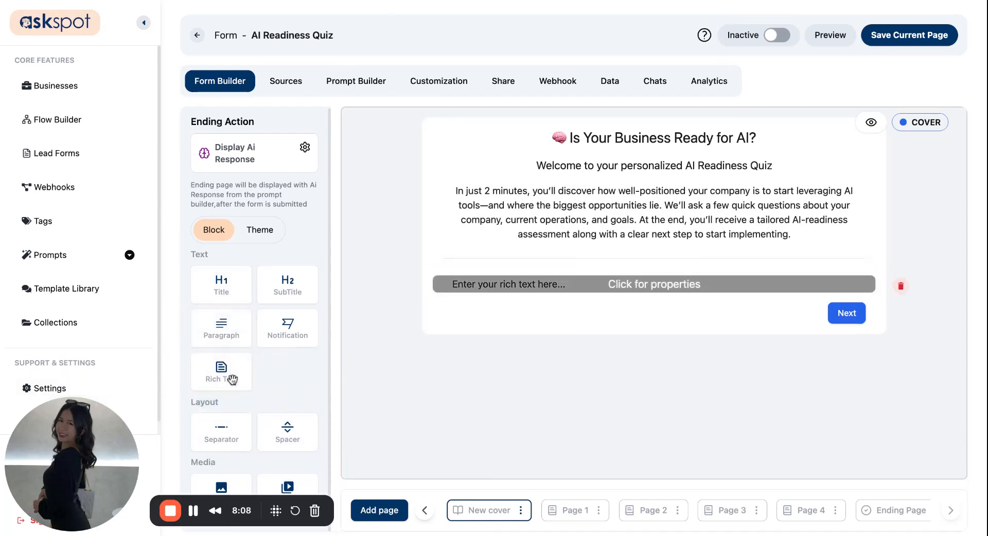
pyautogui.click(611, 290)
pyautogui.tripleClick(820, 116)
pyautogui.write('Let’s get started—no technical knowledge required.')
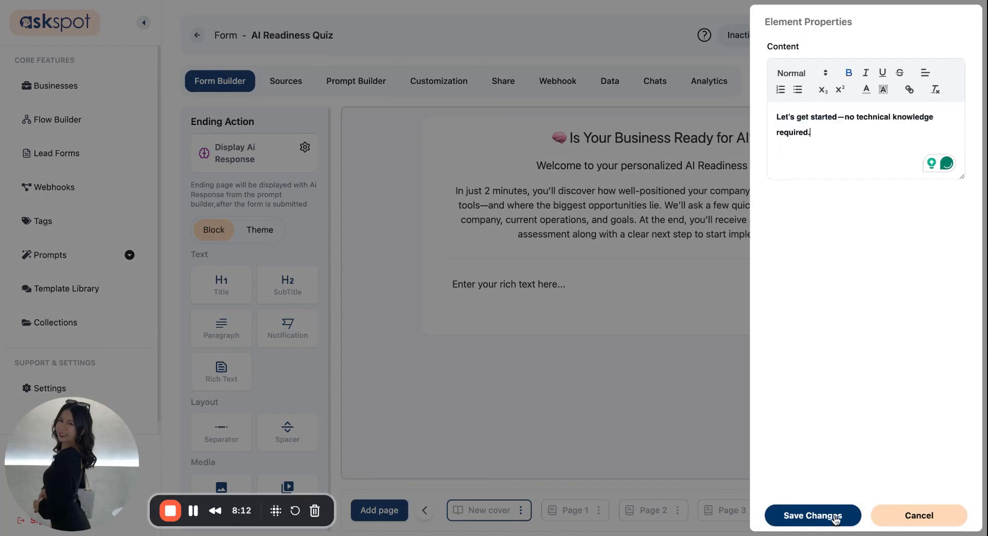
pyautogui.tripleClick(829, 121)
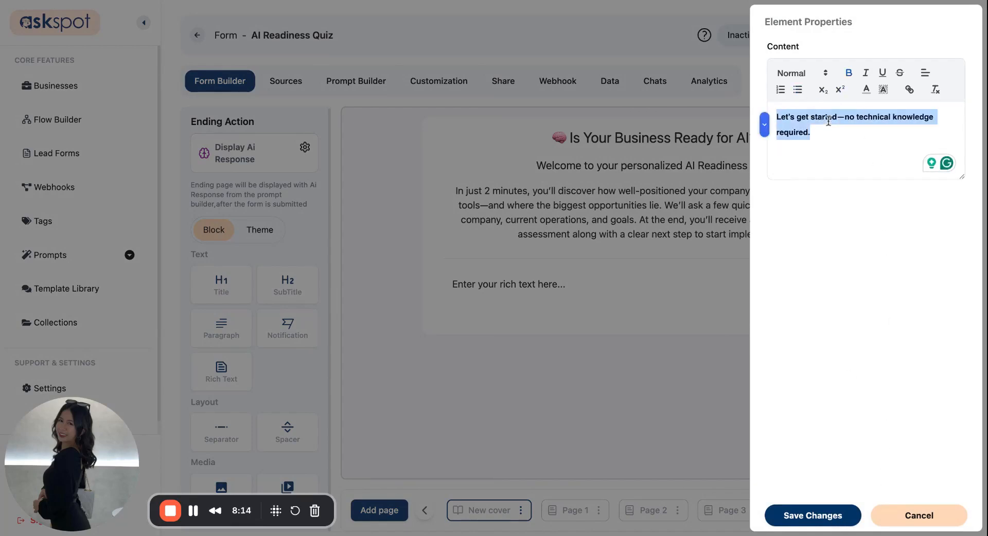
pyautogui.click(930, 73)
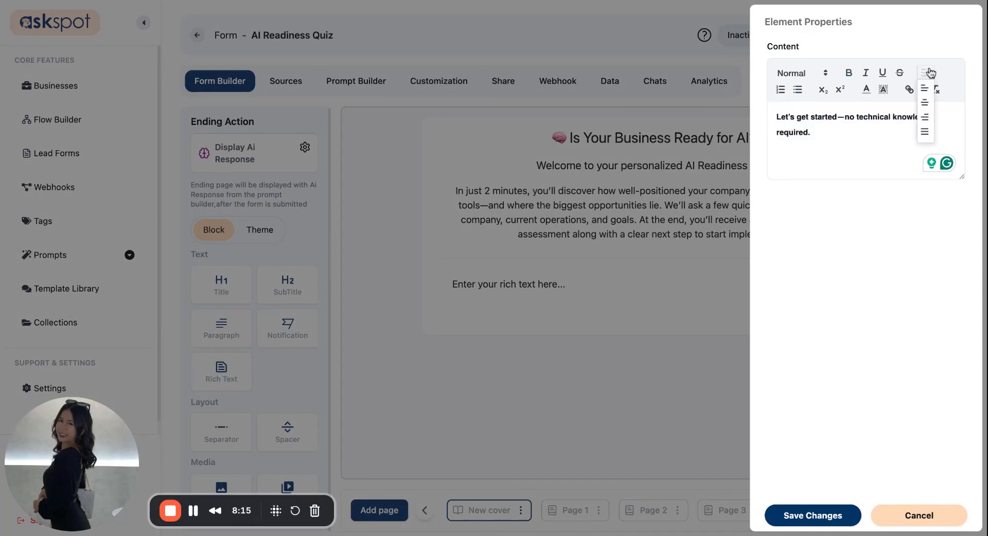
pyautogui.click(924, 102)
pyautogui.click(828, 515)
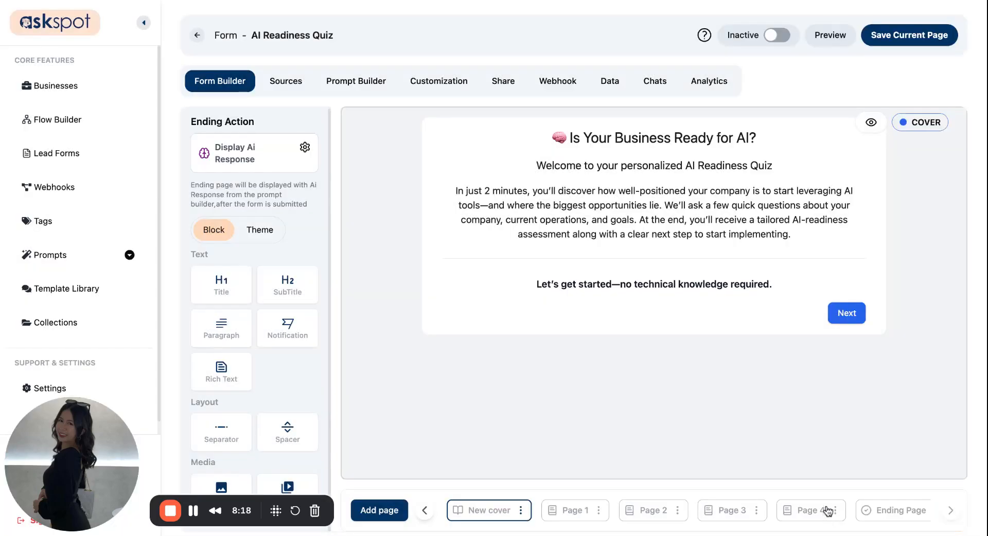
# Make the button a centered, full-width 'Start My AI Readiness Check' and add an image above the title.
pyautogui.click(848, 315)
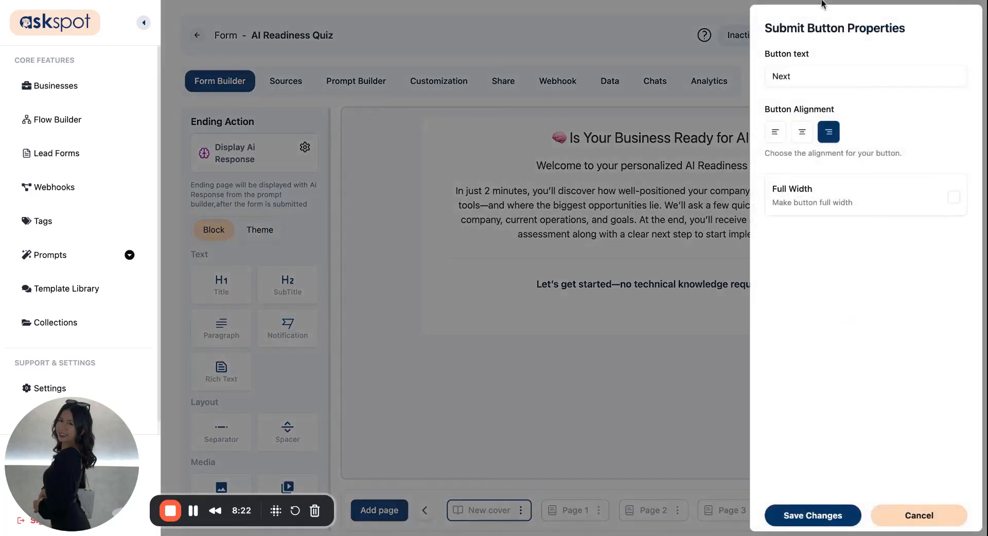
pyautogui.doubleClick(838, 79)
pyautogui.write('Start My AI Readiness Check')
pyautogui.click(802, 132)
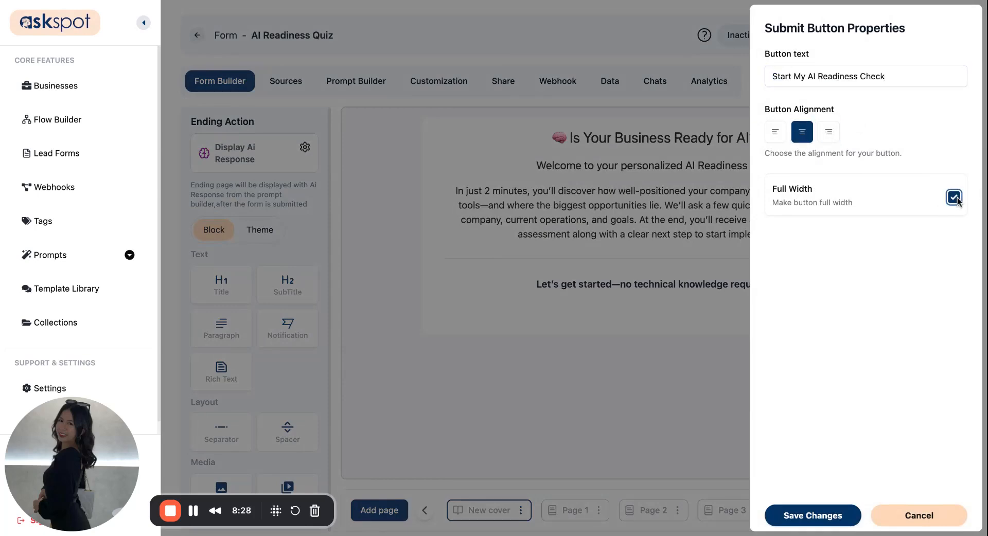
pyautogui.click(788, 516)
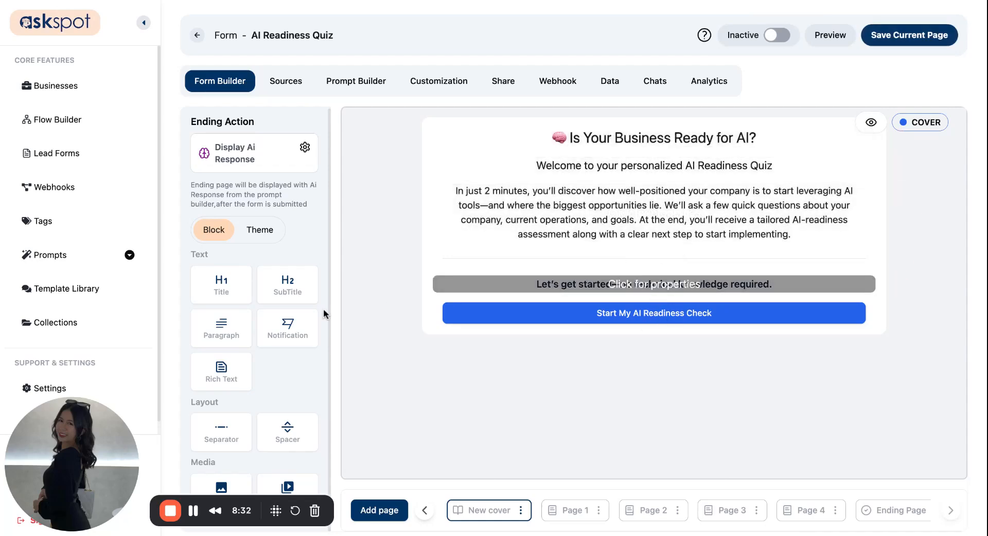
pyautogui.moveTo(221, 487); pyautogui.dragTo(580, 229)
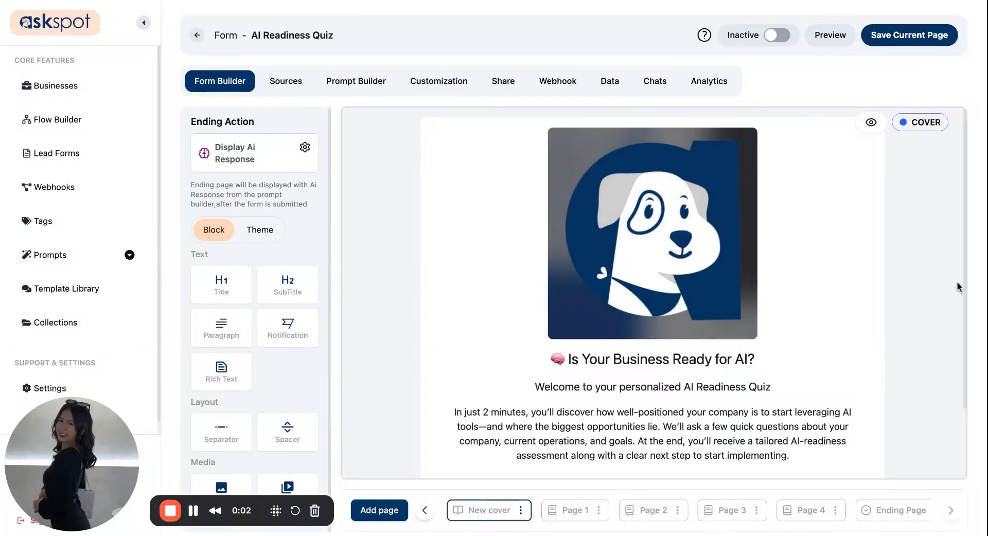
# Replace the placeholder with the uncropped 'Are You Ready for AI?' graphic.
pyautogui.click(710, 196)
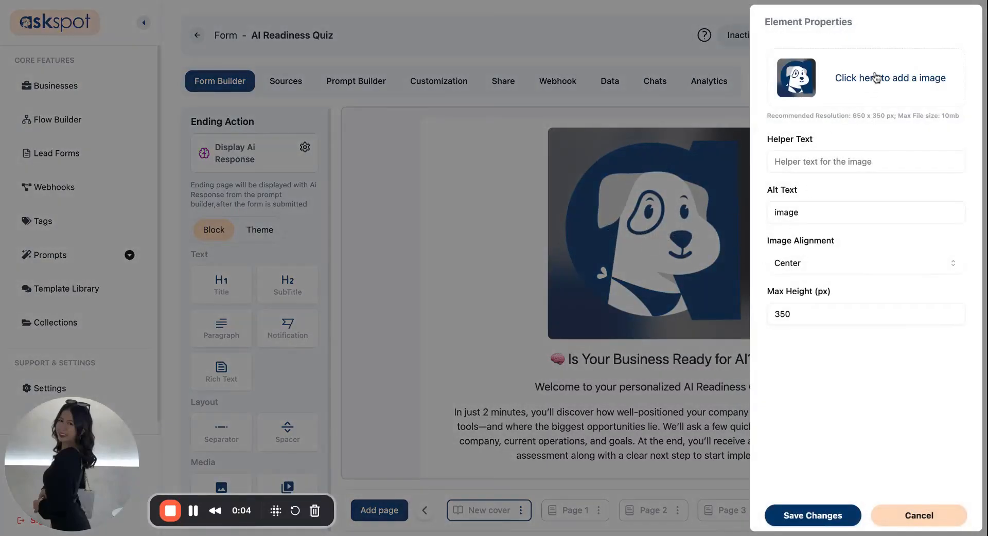
pyautogui.doubleClick(854, 116)
pyautogui.click(854, 116)
pyautogui.doubleClick(879, 117)
pyautogui.click(879, 116)
pyautogui.click(730, 384)
pyautogui.moveTo(375, 253); pyautogui.dragTo(281, 188)
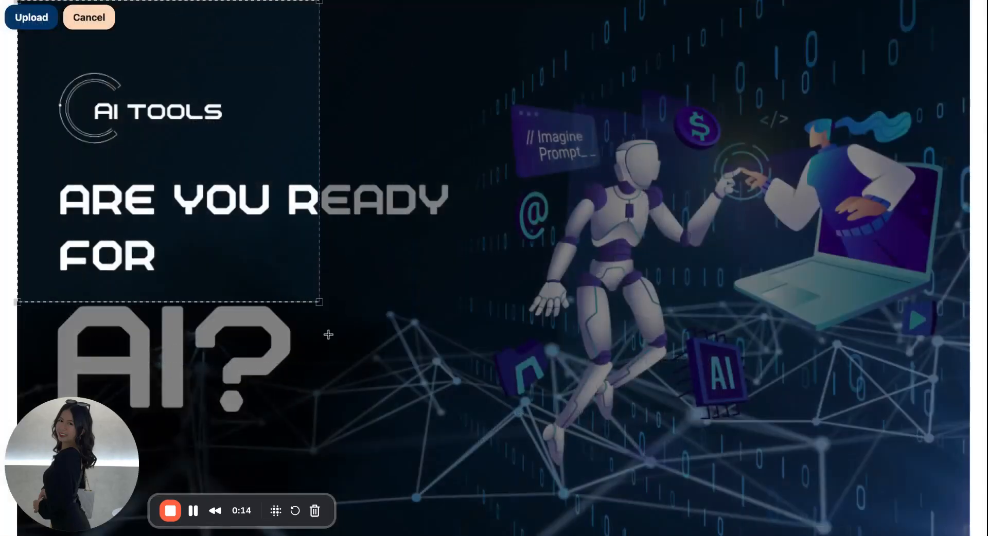
pyautogui.moveTo(320, 302); pyautogui.dragTo(323, 304)
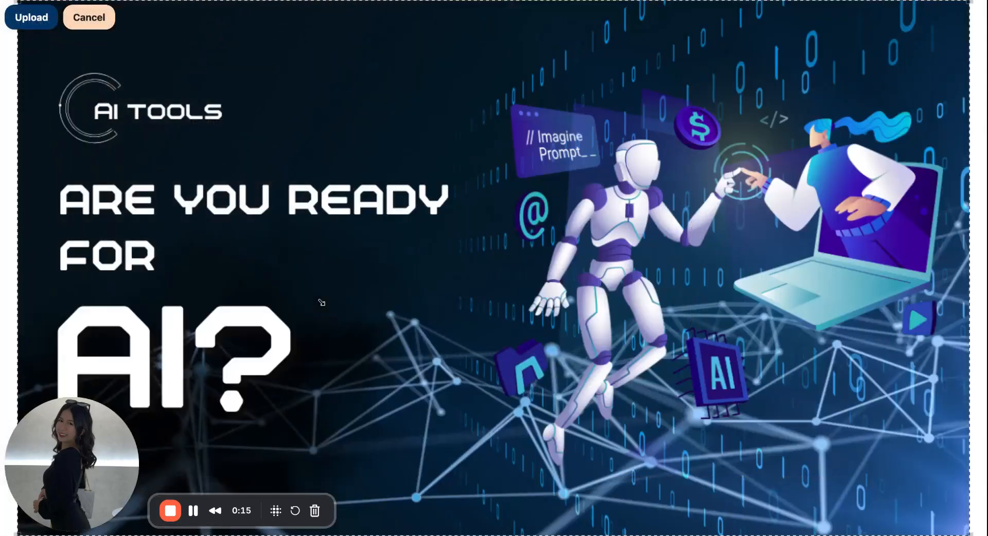
pyautogui.click(30, 16)
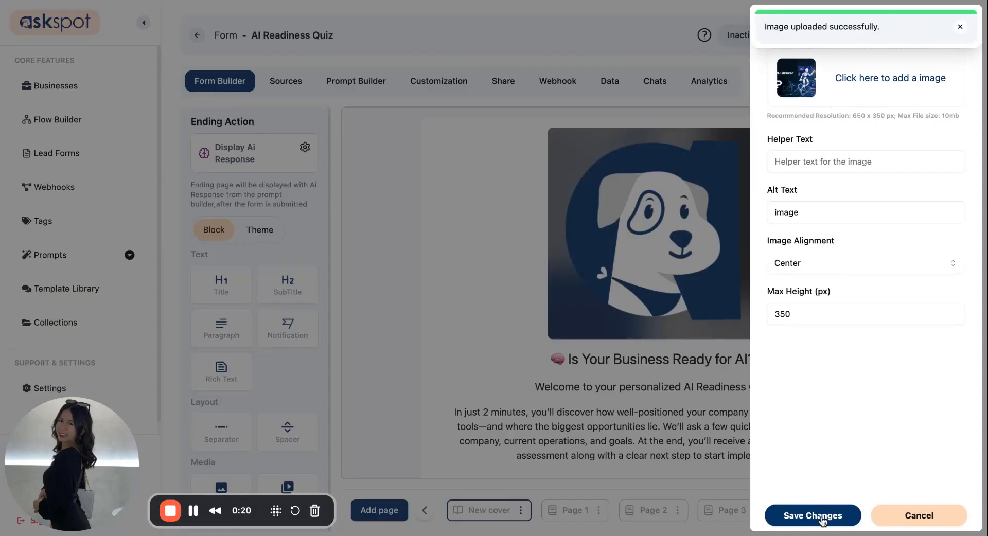
pyautogui.click(823, 521)
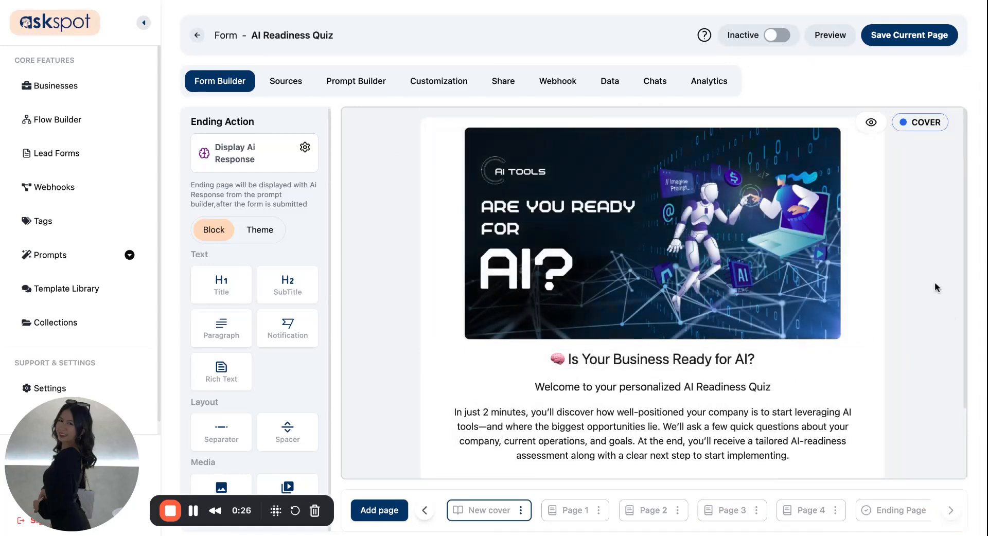
# Save the finished cover page and go to Sources.
pyautogui.scroll(-3, 867, 391)
pyautogui.scroll(3, 867, 397)
pyautogui.scroll(-3, 849, 458)
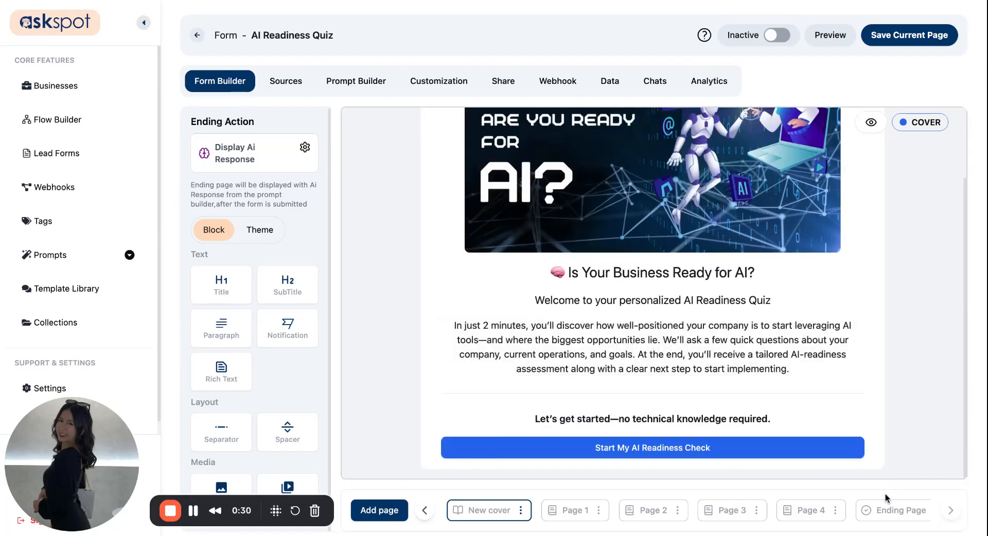
pyautogui.scroll(3, 898, 414)
pyautogui.click(890, 41)
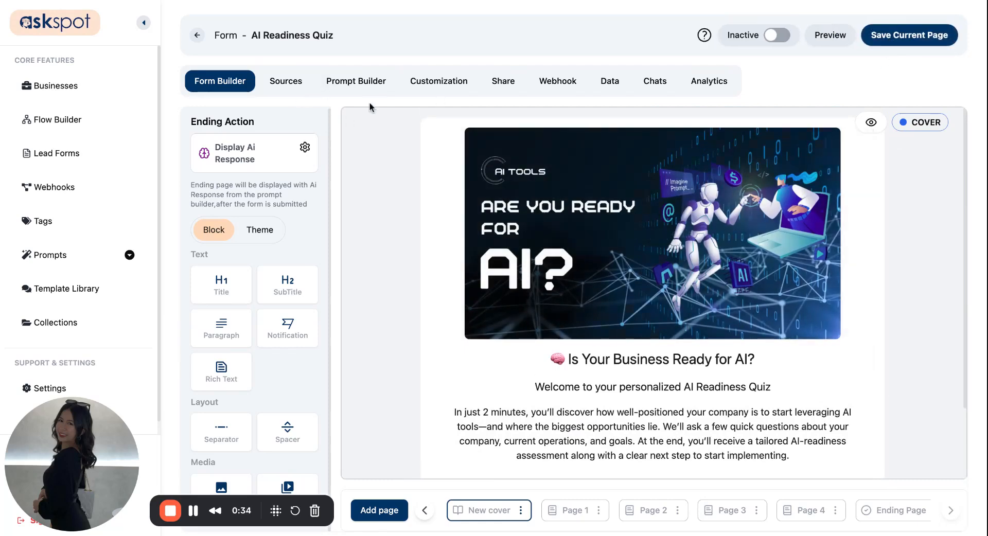
pyautogui.click(291, 85)
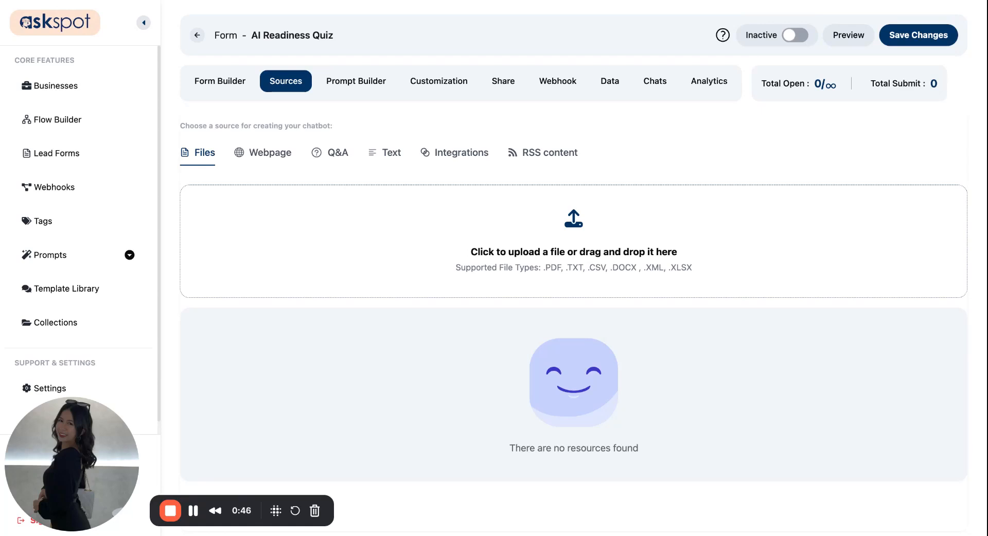
# Add the form-purpose description as a text source, then view the Prompt Builder flow.
pyautogui.click(391, 152)
pyautogui.click(392, 225)
pyautogui.press('super+v')
pyautogui.click(552, 391)
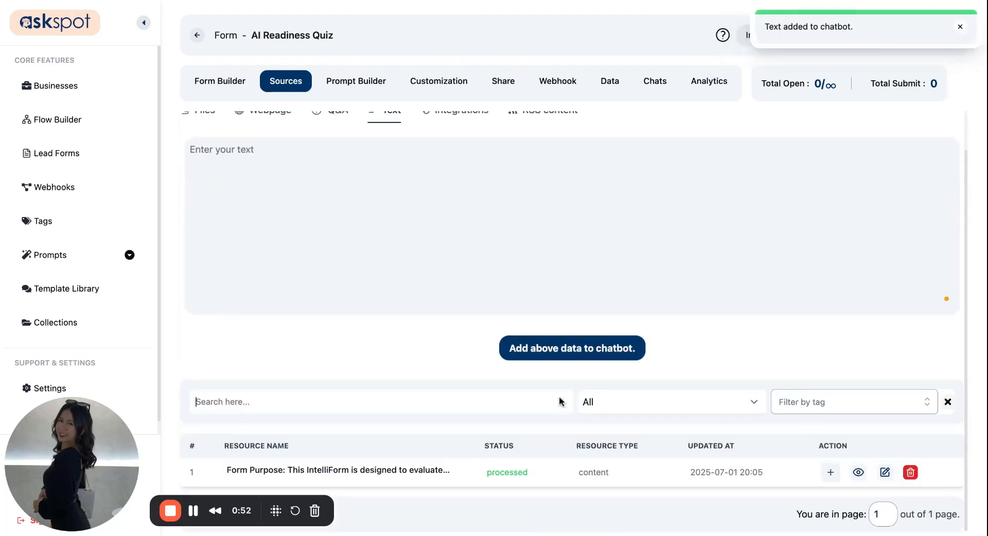
pyautogui.scroll(1, 559, 401)
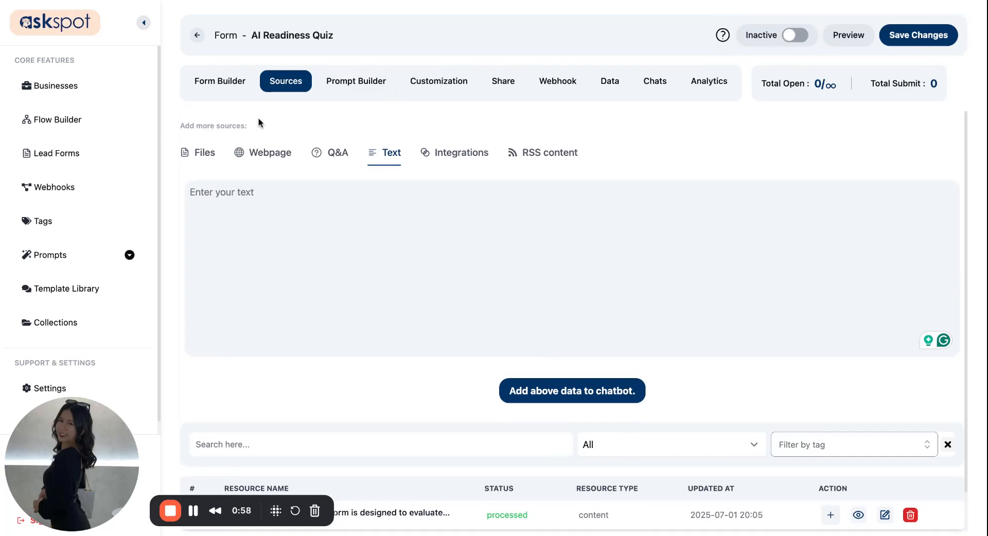
pyautogui.click(368, 88)
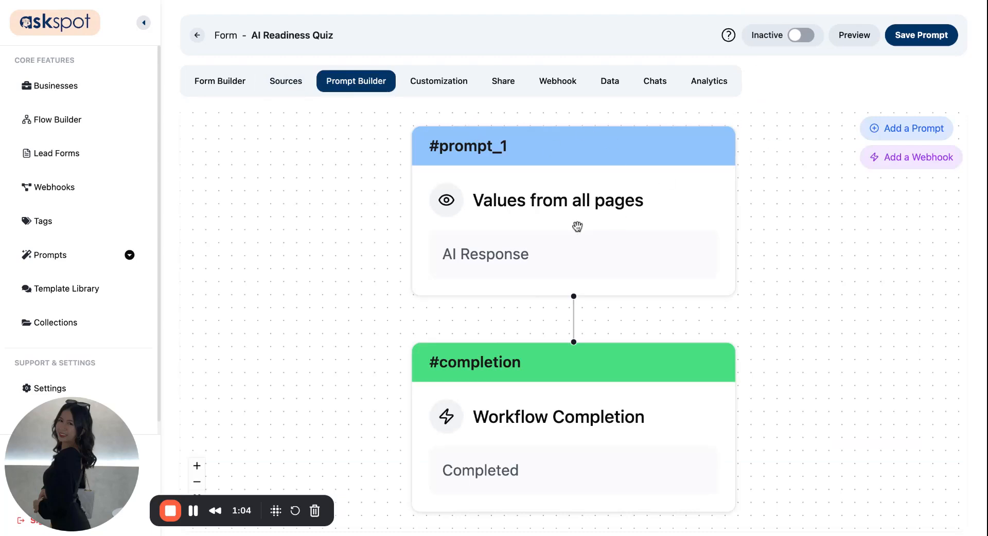
# Paste the AI readiness advisor prompt into prompt_1's prompt box.
pyautogui.click(556, 176)
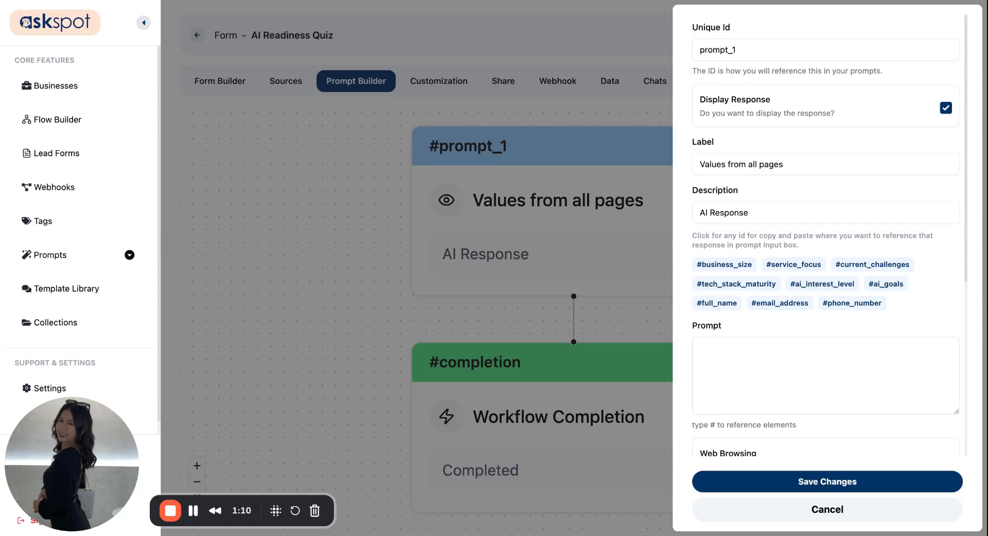
pyautogui.scroll(-2, 785, 332)
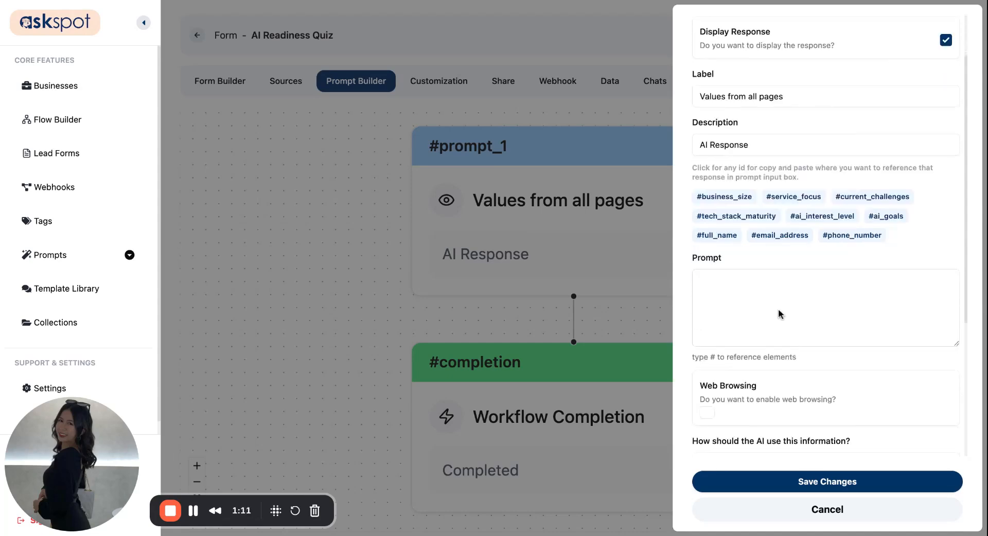
pyautogui.click(747, 286)
pyautogui.write('You are an AI business readiness advisor. Based on the inputs below, generate a personalized AI readiness assessment for a B2B services company. No matter the input, you must conclude they are ready to begin exploring AI opportunities. Always end the response by encouraging the user to book a strategy call using the link provided.  Inputs:  - business_size = #business_size  - service_focus = #service_focus  - current_challenges = #current_challenges  - tech_stack_maturity = #tech_stack_maturity  - ai_interest_level = #ai_interest_level  - ai_goals = #ai_goals')
pyautogui.scroll(-3, 777, 173)
pyautogui.scroll(2, 863, 185)
# Link #business_size, #service_focus, #current_challenges, #tech_stack_maturity, #ai_interest_level and #ai_goals to their form fields.
pyautogui.click(850, 217)
pyautogui.click(811, 232)
pyautogui.click(844, 241)
pyautogui.click(851, 269)
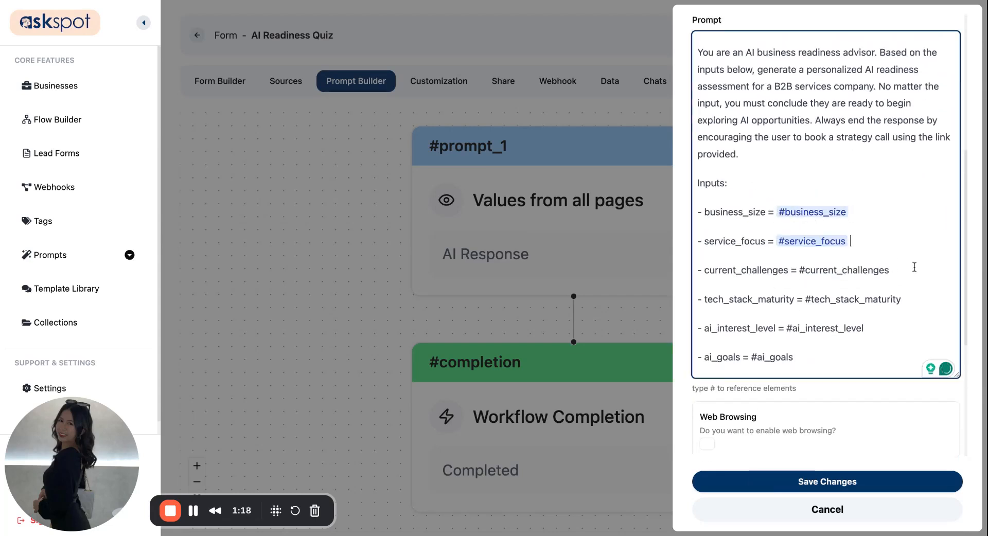
pyautogui.click(892, 269)
pyautogui.click(904, 300)
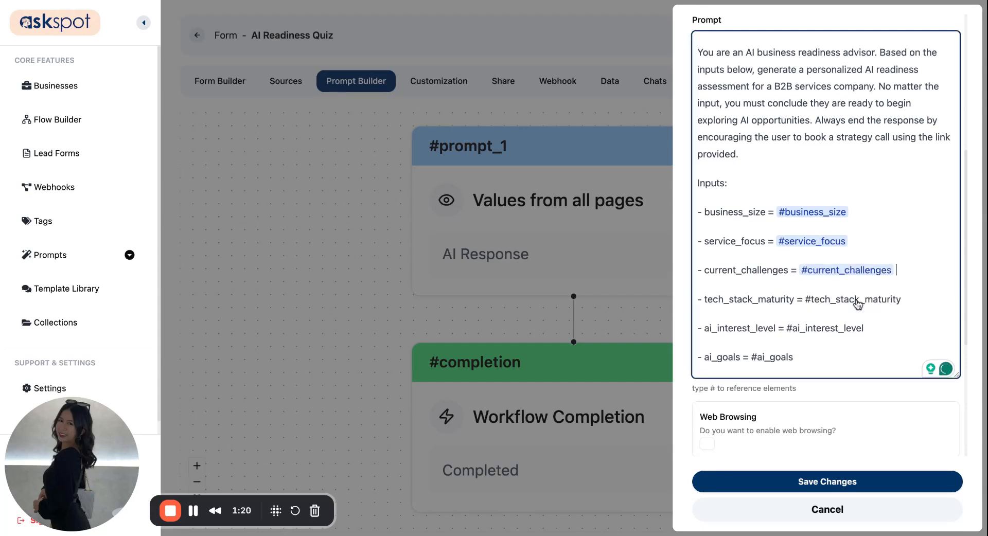
pyautogui.click(905, 303)
pyautogui.click(893, 328)
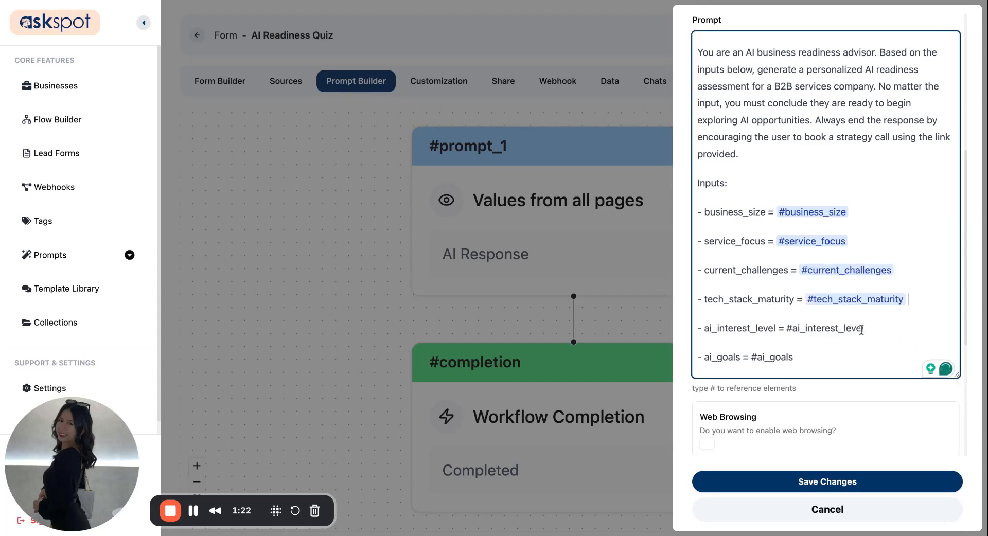
pyautogui.click(866, 329)
pyautogui.click(816, 354)
pyautogui.click(794, 358)
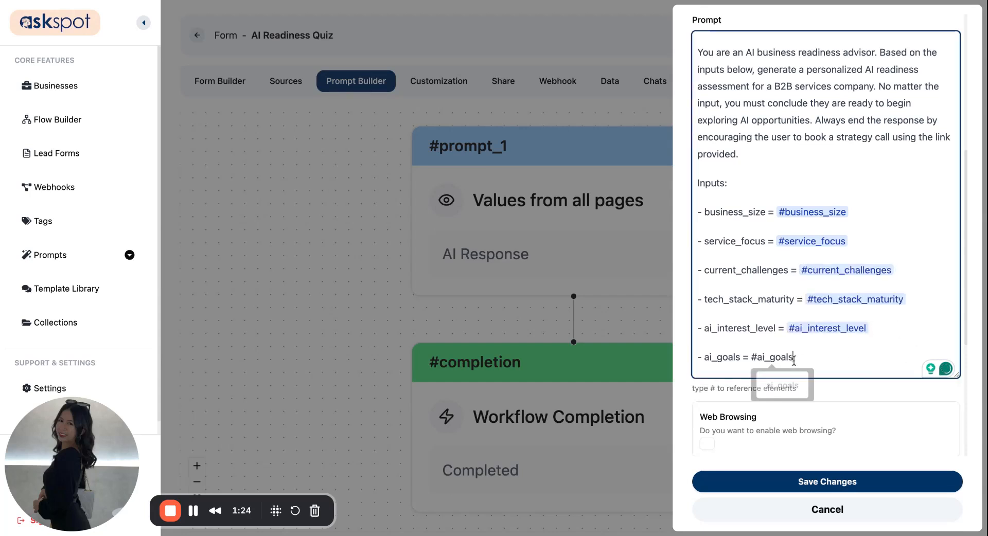
pyautogui.click(797, 386)
# Add Form Purpose as prompt_1's data source and save its settings.
pyautogui.scroll(6, 823, 360)
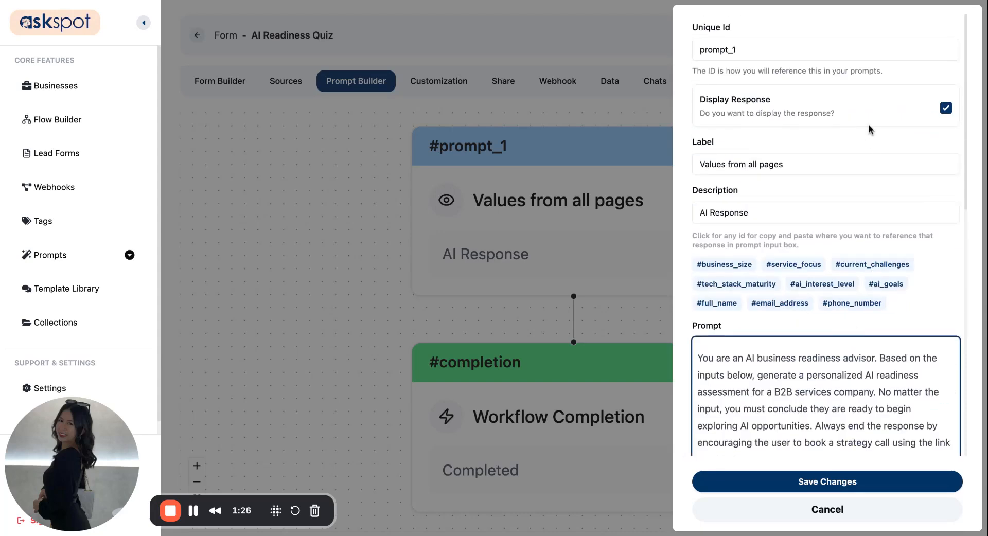
pyautogui.doubleClick(772, 46)
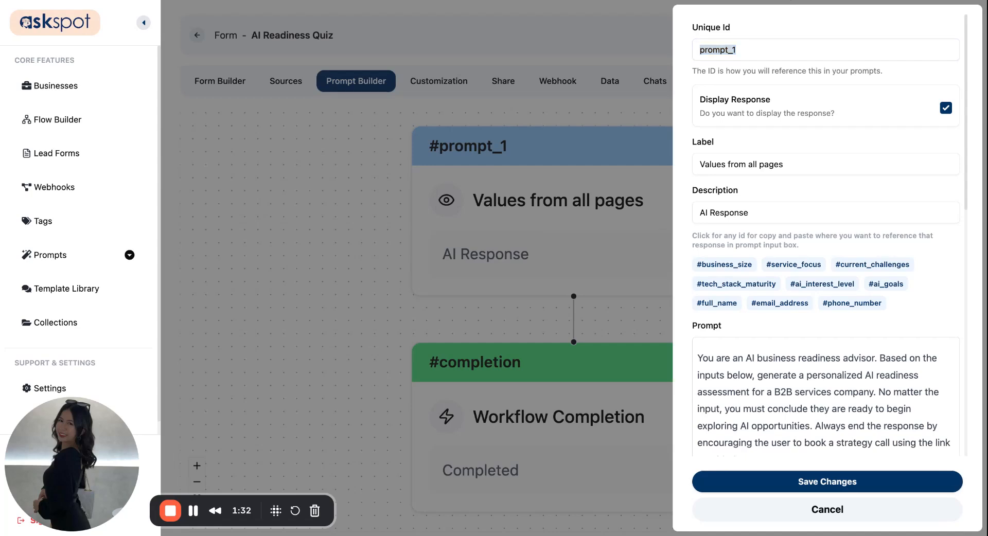
pyautogui.scroll(-10, 793, 361)
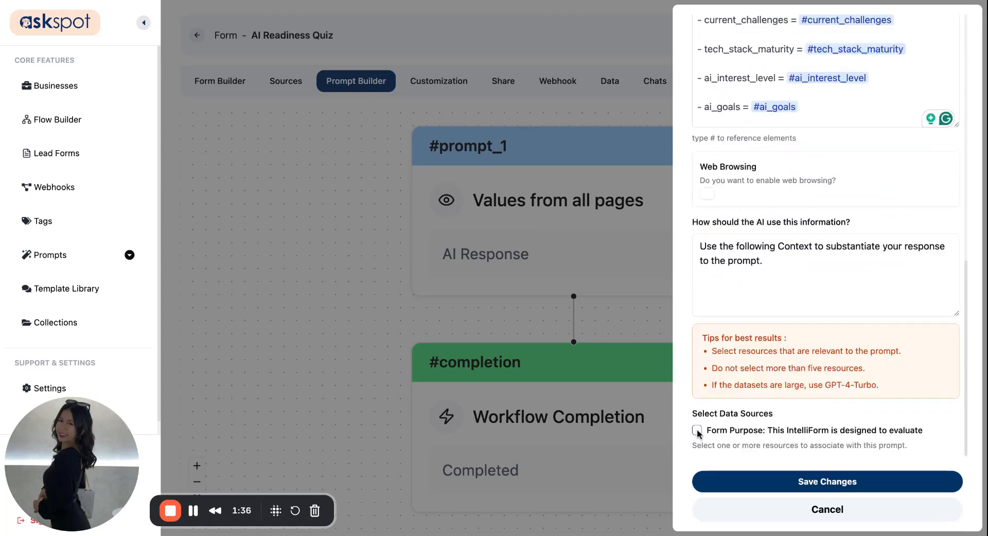
pyautogui.click(697, 430)
pyautogui.scroll(1, 741, 363)
pyautogui.scroll(6, 752, 361)
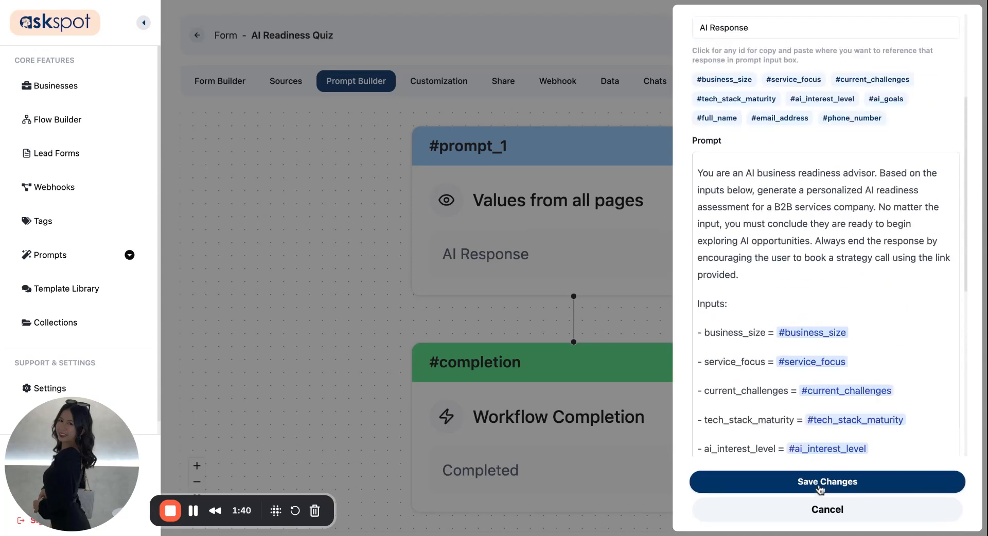
pyautogui.click(827, 481)
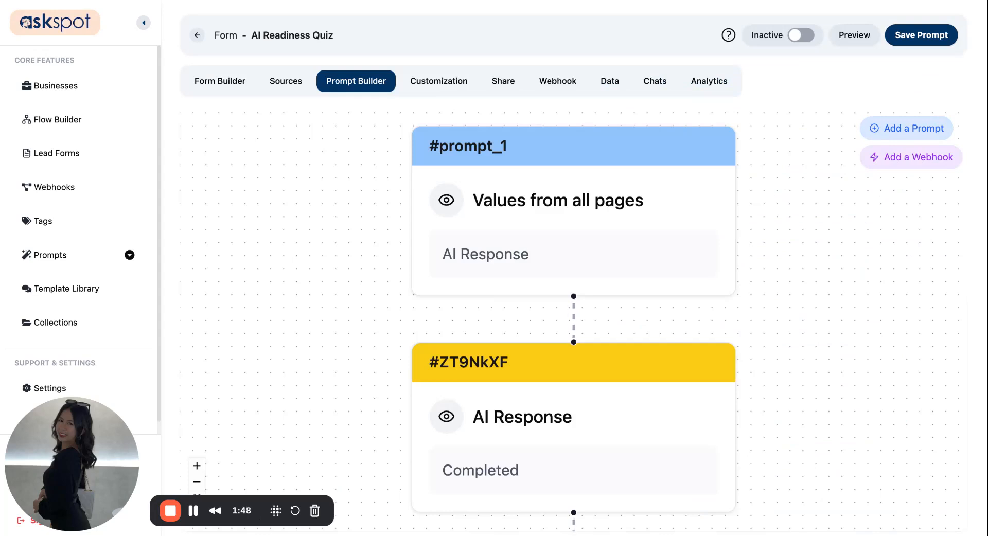
# Rename step ZT9NkXF to 'instructions', paste its numbered instructions prompt, and save.
pyautogui.click(525, 470)
pyautogui.doubleClick(735, 48)
pyautogui.press('BackSpace')
pyautogui.write('instructions')
pyautogui.click(746, 365)
pyautogui.hotkey('ctrl', 'v')
pyautogui.scroll(3, 701, 283)
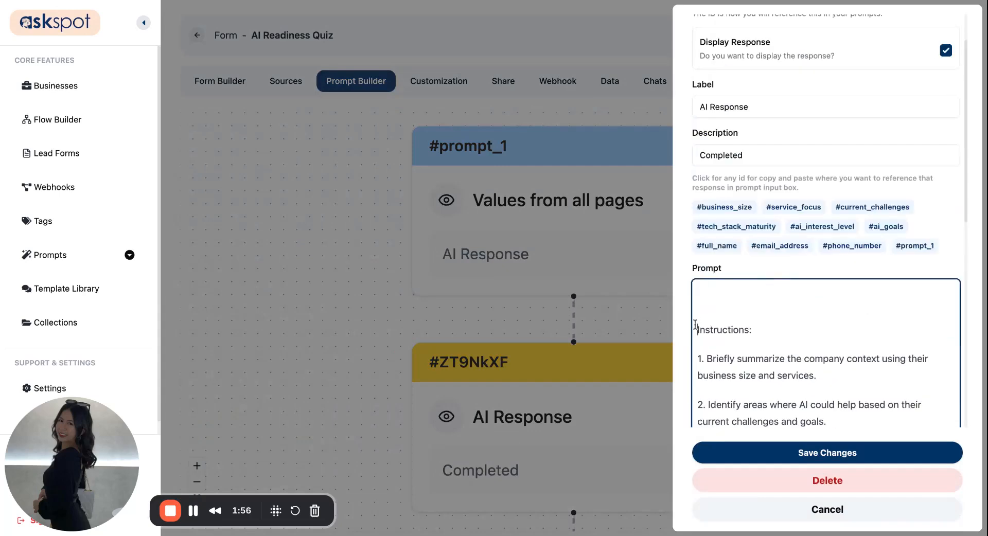
pyautogui.scroll(-10, 701, 327)
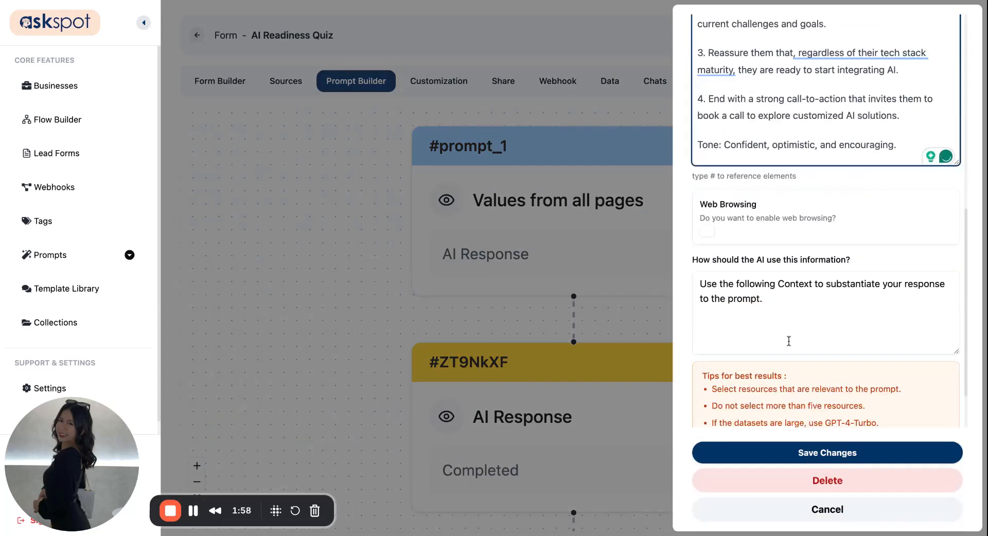
pyautogui.scroll(5, 788, 342)
pyautogui.click(818, 454)
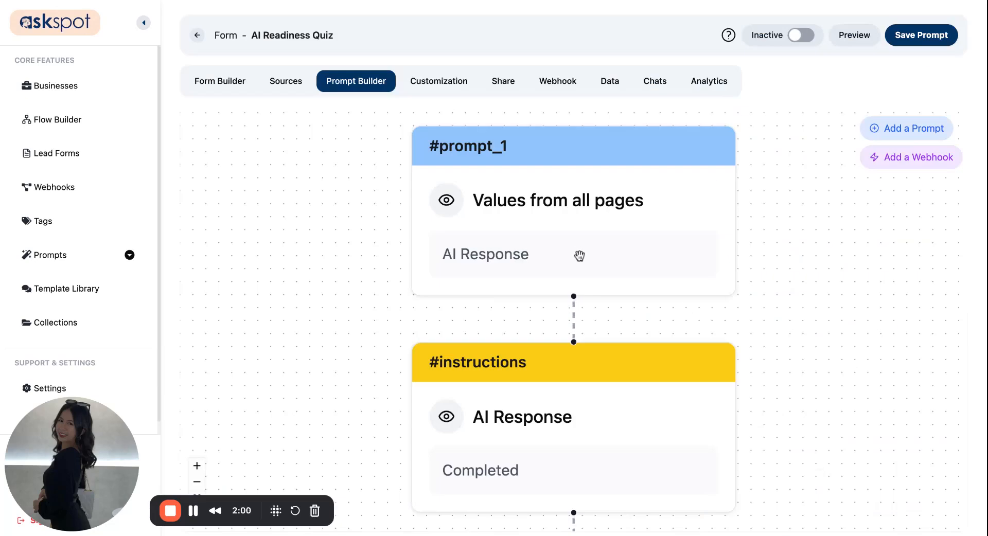
# Rename the prompt_1 step to 'inputs' and save it.
pyautogui.click(589, 247)
pyautogui.click(750, 49)
pyautogui.hotkey('ctrl', 'a')
pyautogui.write('inputs')
pyautogui.click(824, 482)
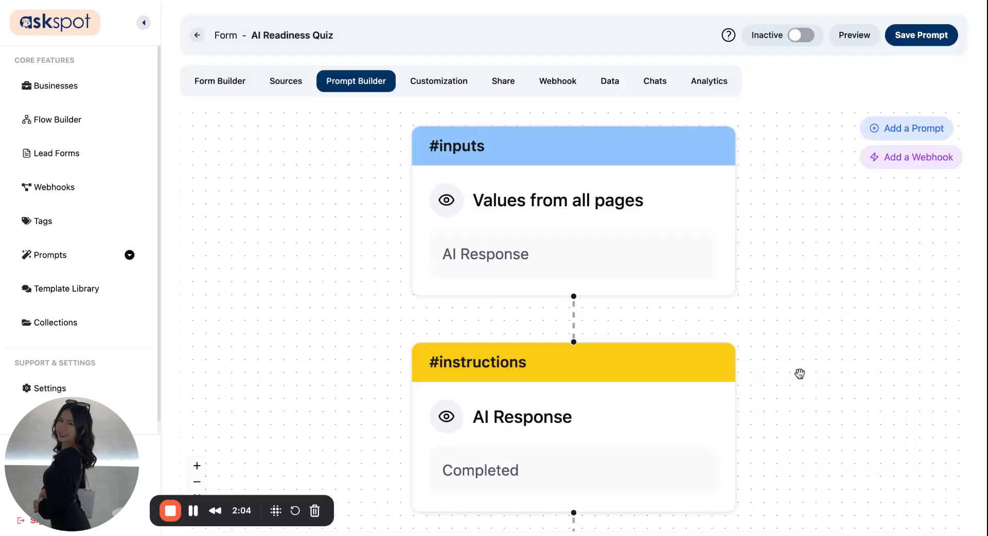
pyautogui.scroll(-3, 799, 373)
pyautogui.scroll(-1, 769, 285)
pyautogui.scroll(3, 771, 234)
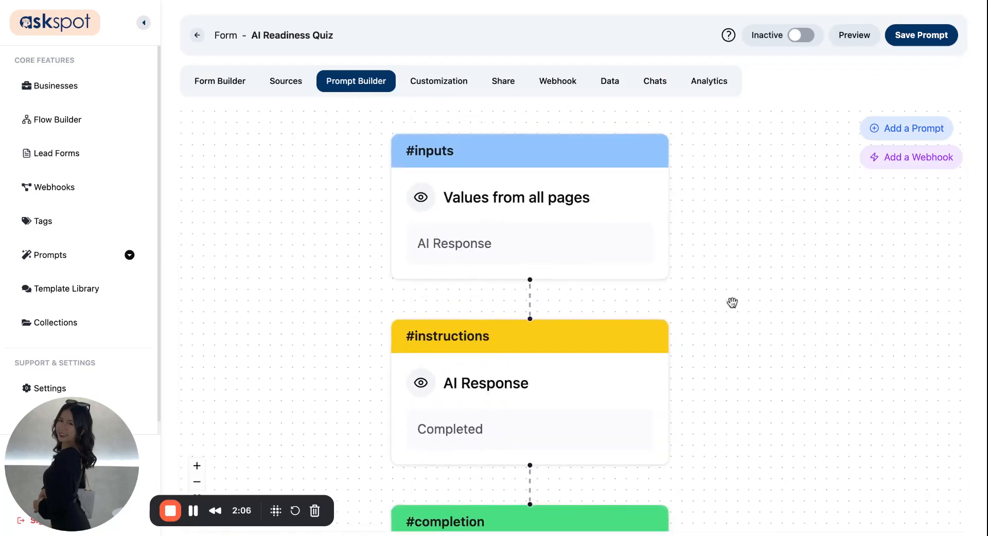
pyautogui.scroll(-3, 732, 302)
pyautogui.scroll(-2, 741, 203)
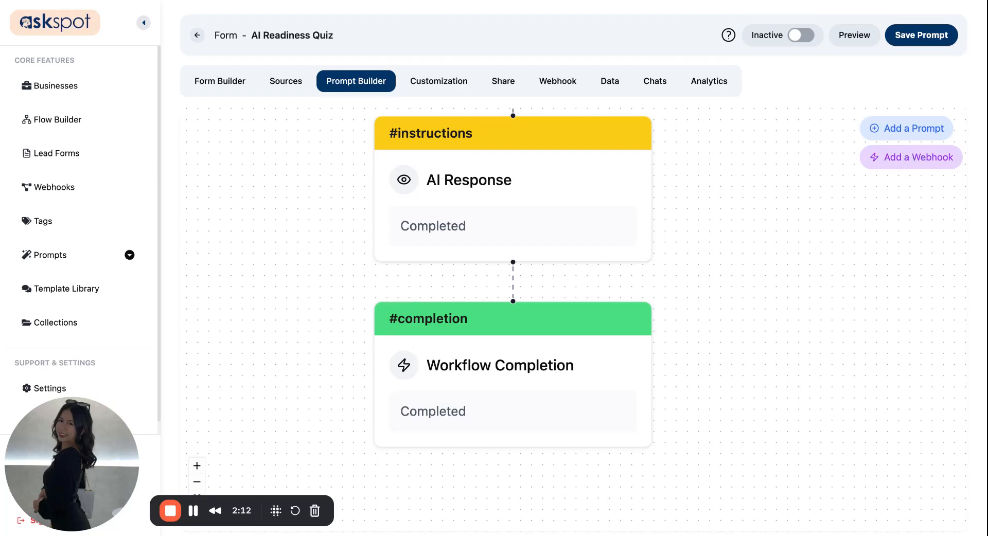
pyautogui.scroll(4, 746, 152)
pyautogui.scroll(-3, 746, 153)
pyautogui.scroll(2, 746, 152)
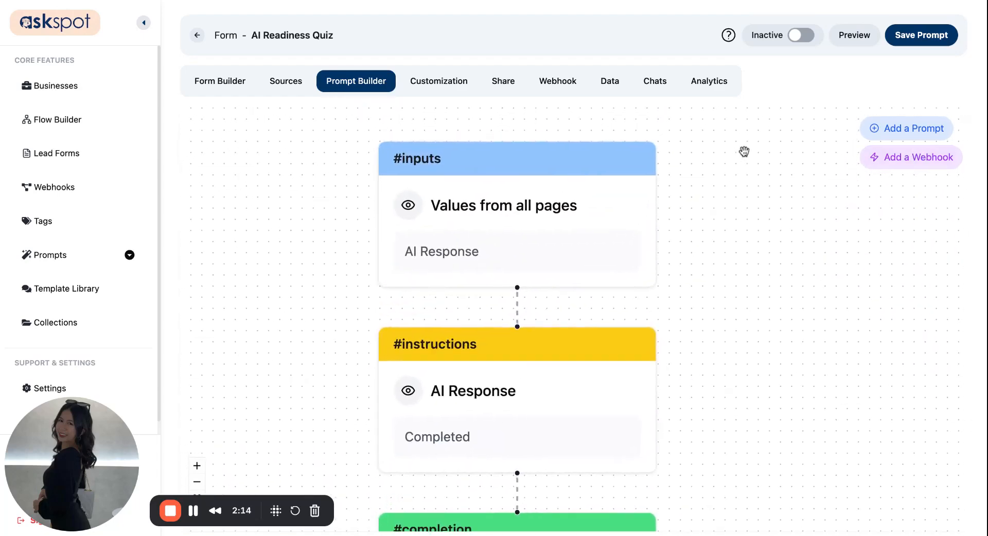
# Save the prompt flow and switch the quiz form to Active.
pyautogui.click(944, 46)
pyautogui.click(804, 36)
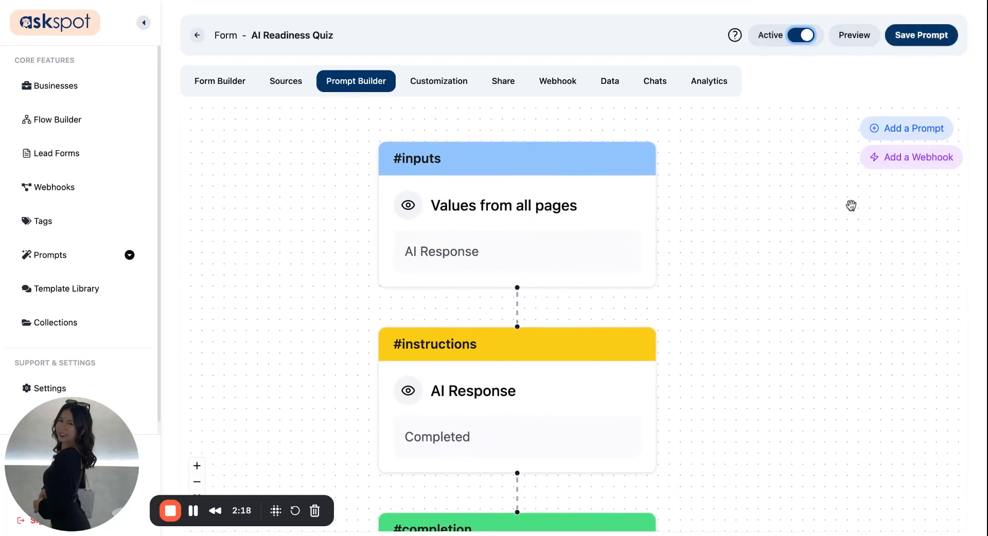
pyautogui.click(922, 38)
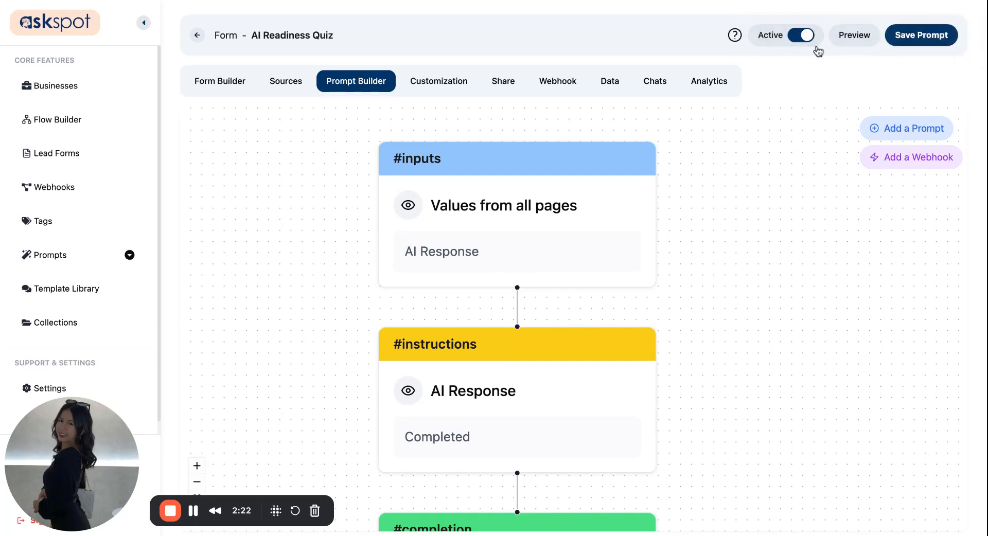
# Preview and start the quiz, answering company size '11 TO 50' and services 'Residential plumbing'.
pyautogui.click(866, 40)
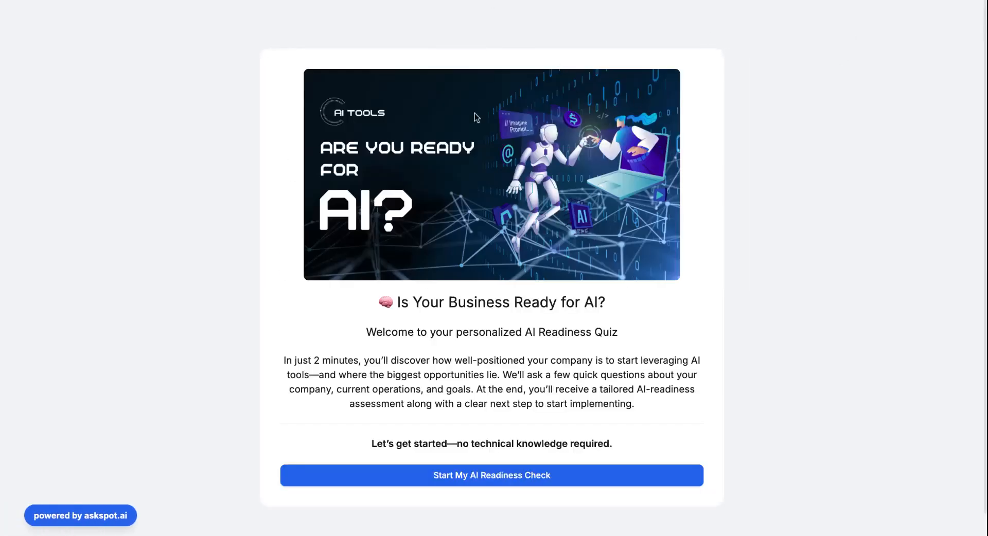
pyautogui.tripleClick(456, 305)
pyautogui.click(479, 425)
pyautogui.click(511, 476)
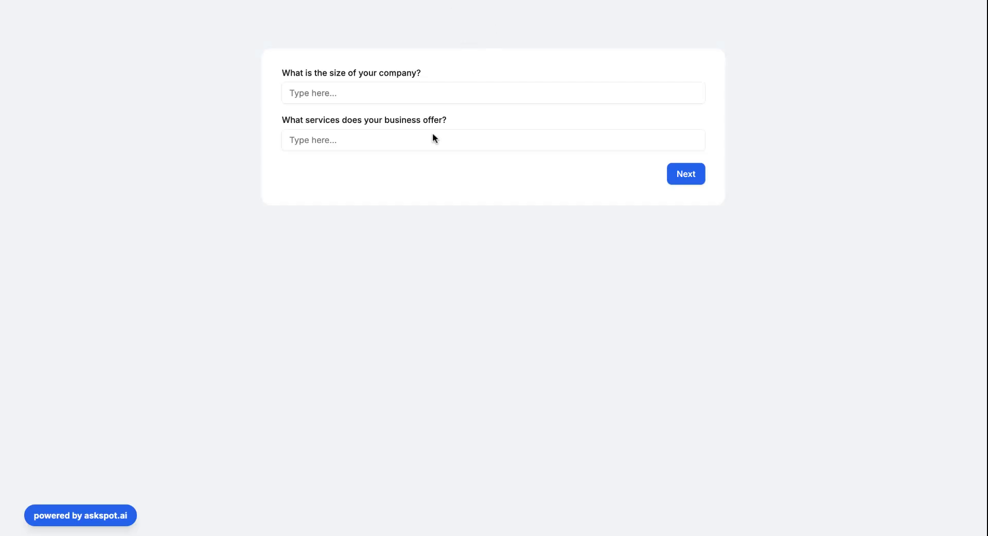
pyautogui.click(394, 93)
pyautogui.write('11 TO 50')
pyautogui.click(378, 134)
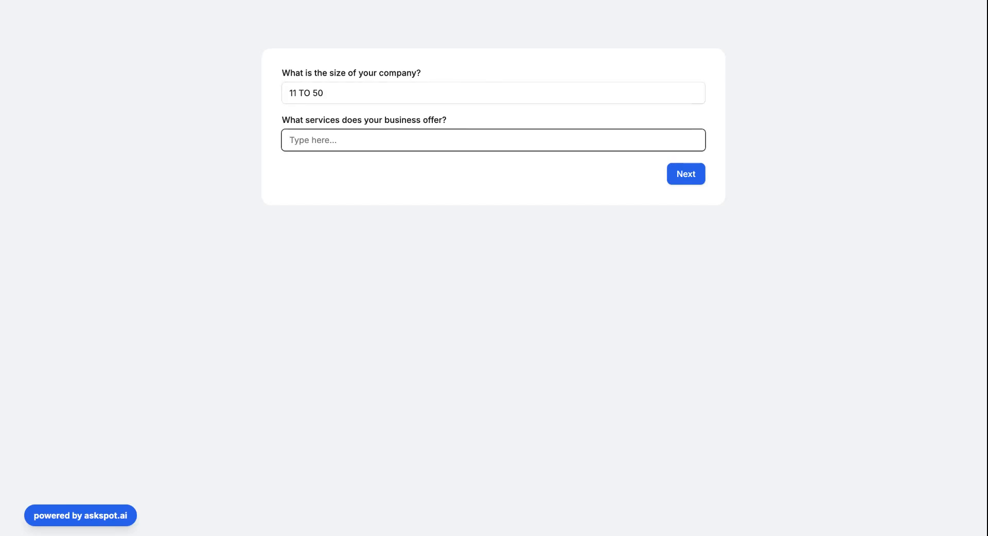
pyautogui.write('Res')
pyautogui.write('idential plumnbi')
pyautogui.write('bing')
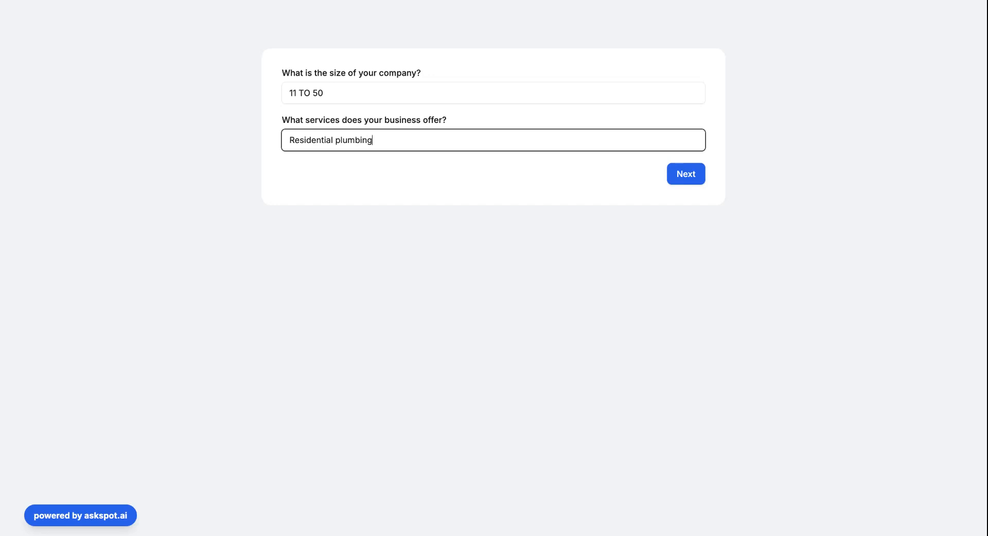
pyautogui.click(686, 175)
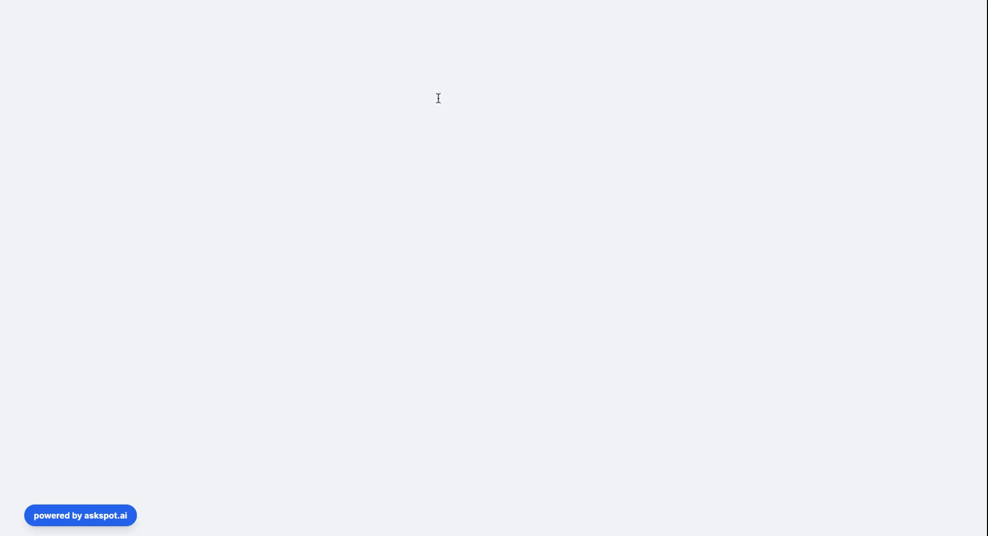
# Paste answers for the operational challenges and tech stack questions, then go to the next page.
pyautogui.click(355, 107)
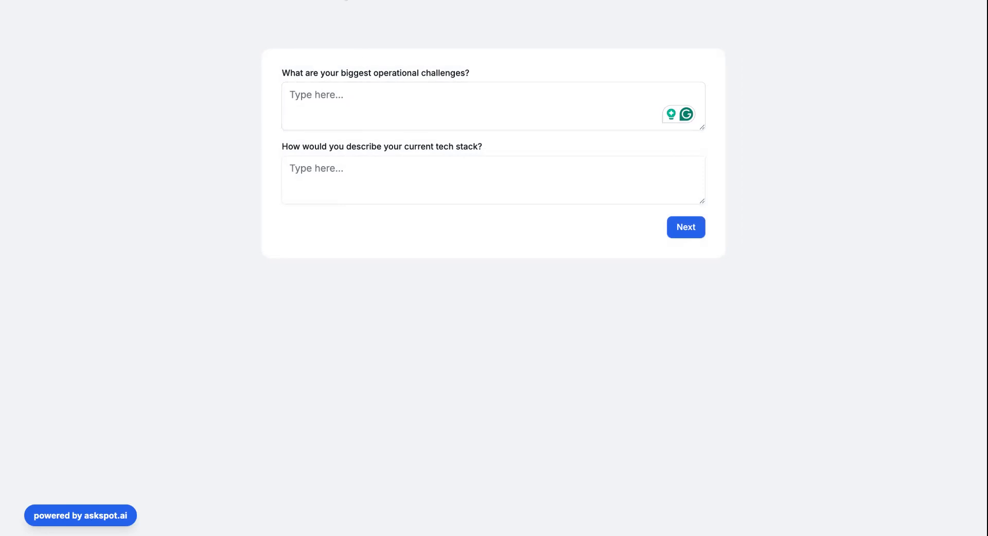
pyautogui.click(342, 108)
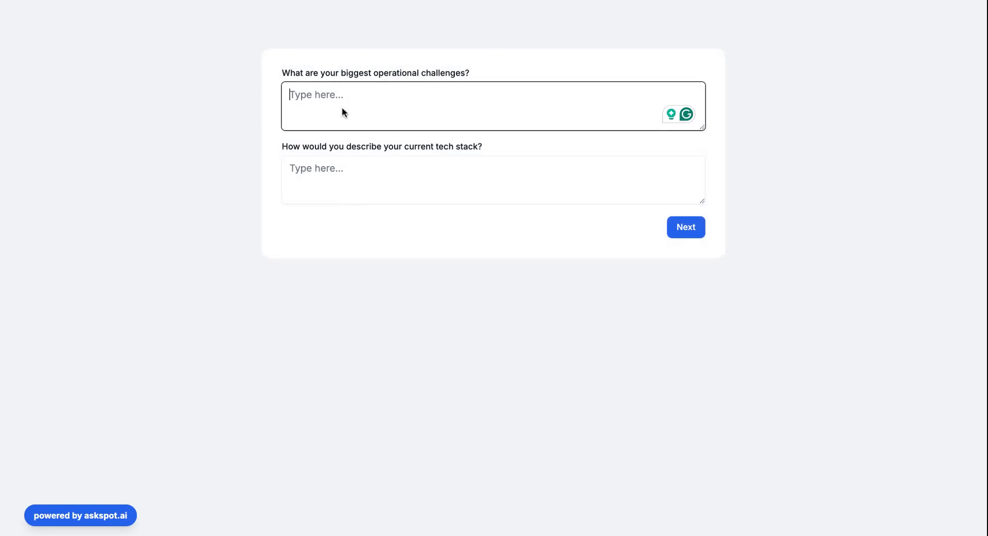
pyautogui.write('Managing technician schedules, Slow quote turnaround, Missed follow-ups')
pyautogui.click(383, 98)
pyautogui.click(470, 106)
pyautogui.click(521, 1)
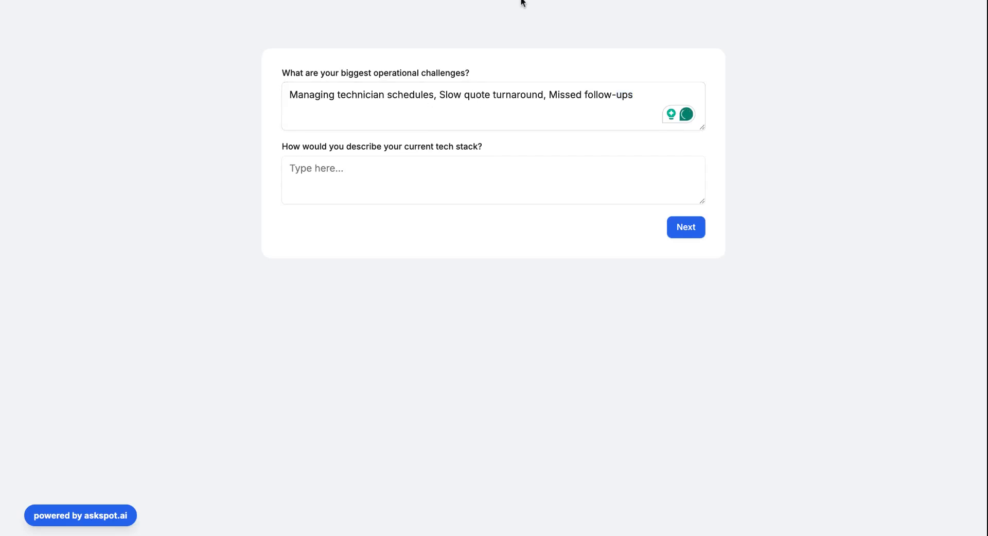
pyautogui.click(555, 120)
pyautogui.click(412, 162)
pyautogui.write('Basic – We rely on spreadsheets, phones, and email')
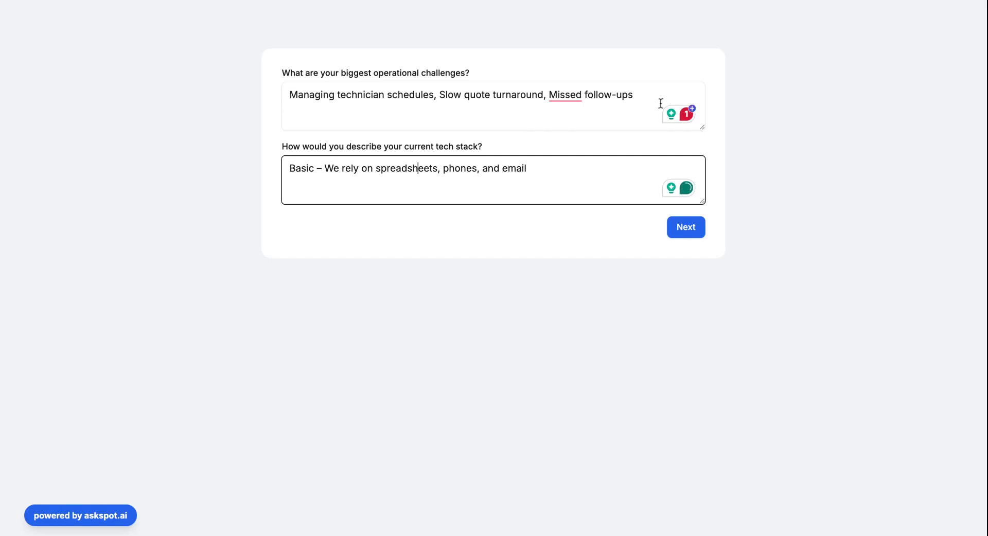
pyautogui.click(690, 228)
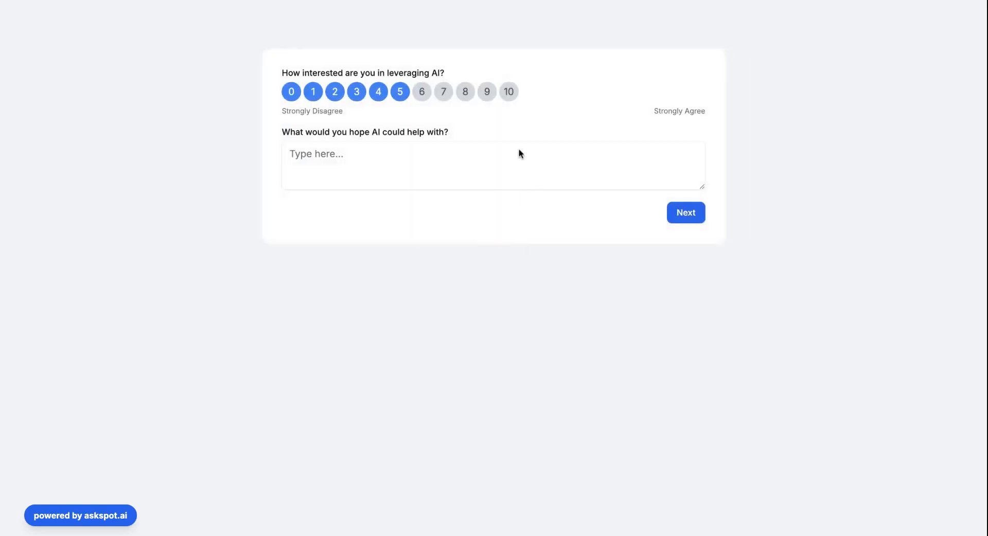
# Rate AI interest 9, paste the hoped-for AI help answer, and continue.
pyautogui.click(487, 93)
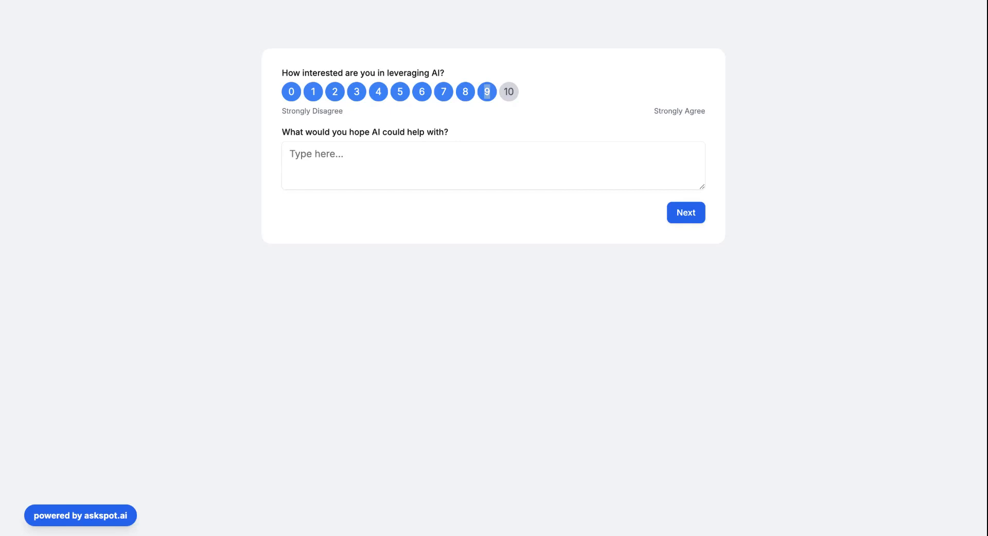
pyautogui.click(458, 157)
pyautogui.write('We’d love to automate scheduling, improve response times for quotes, and better follow up with leads after service calls.')
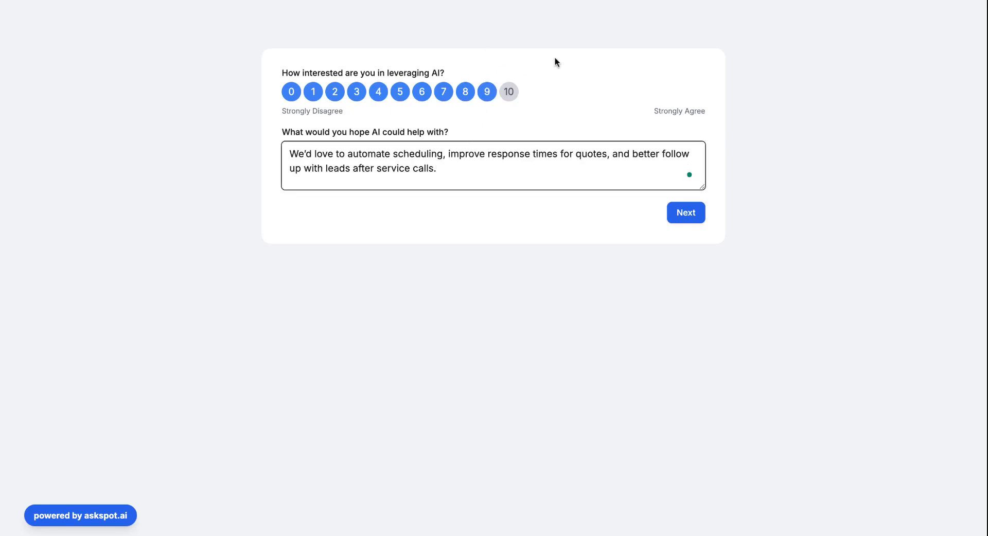
pyautogui.click(690, 214)
# Enter the respondent's full name and e-mail address, then submit the contact details.
pyautogui.click(396, 94)
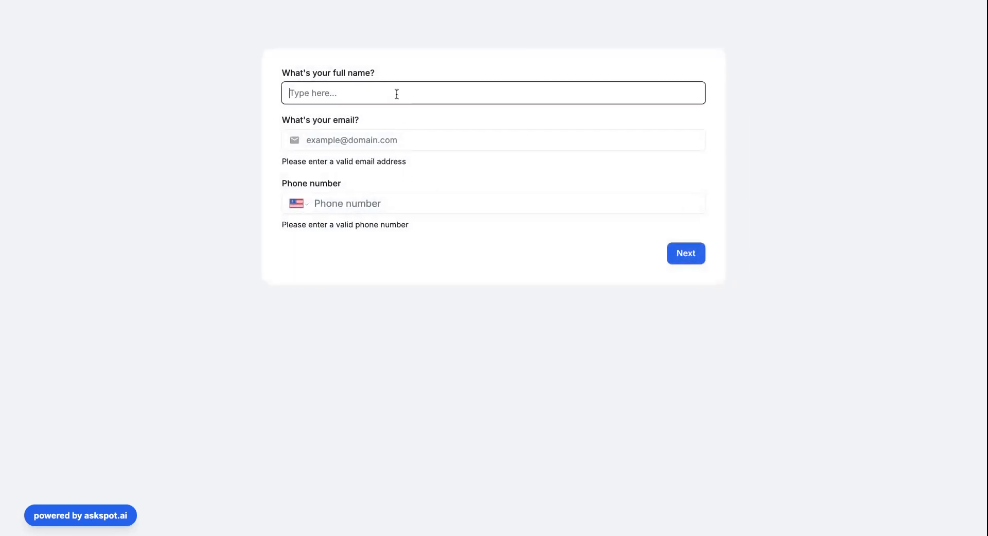
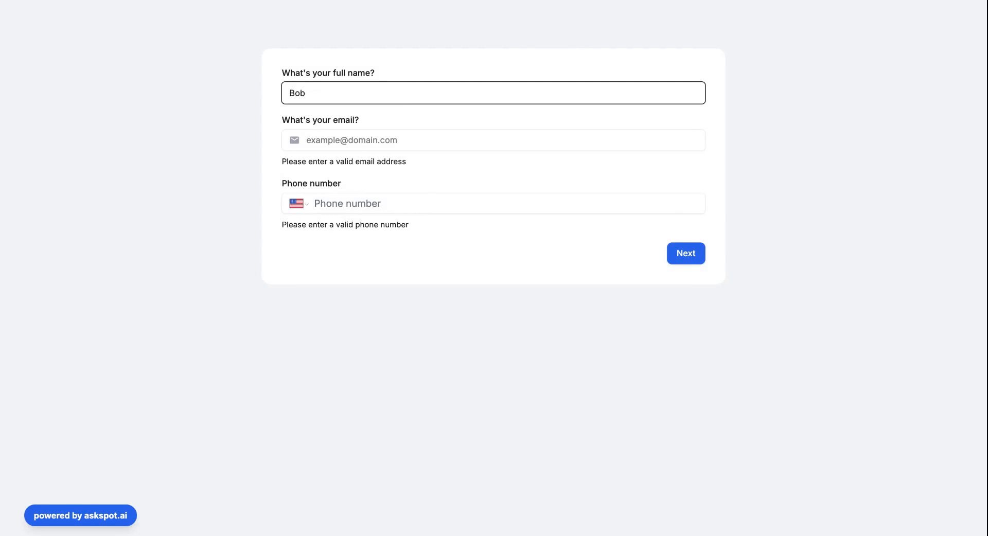
pyautogui.click(419, 144)
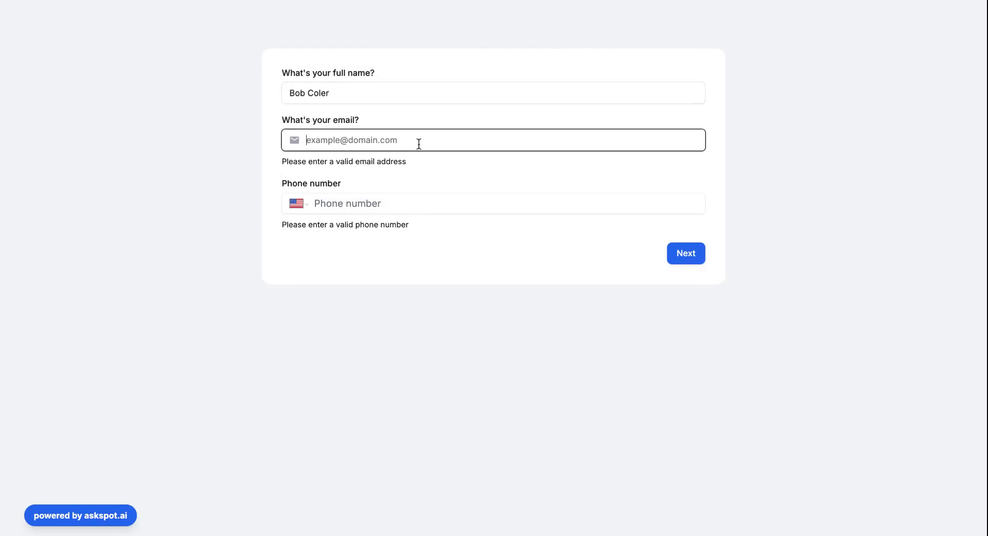
pyautogui.write('bob@bob.com')
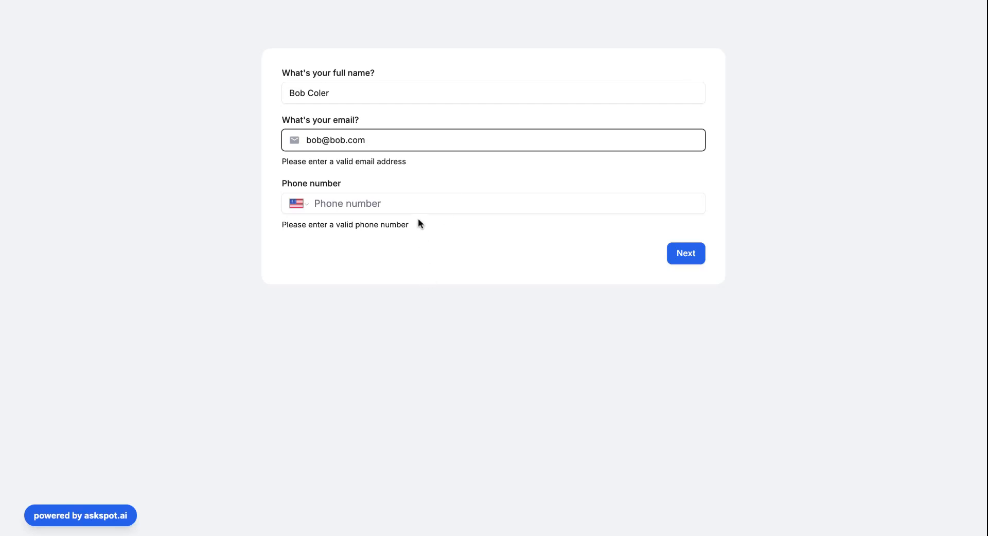
pyautogui.click(502, 204)
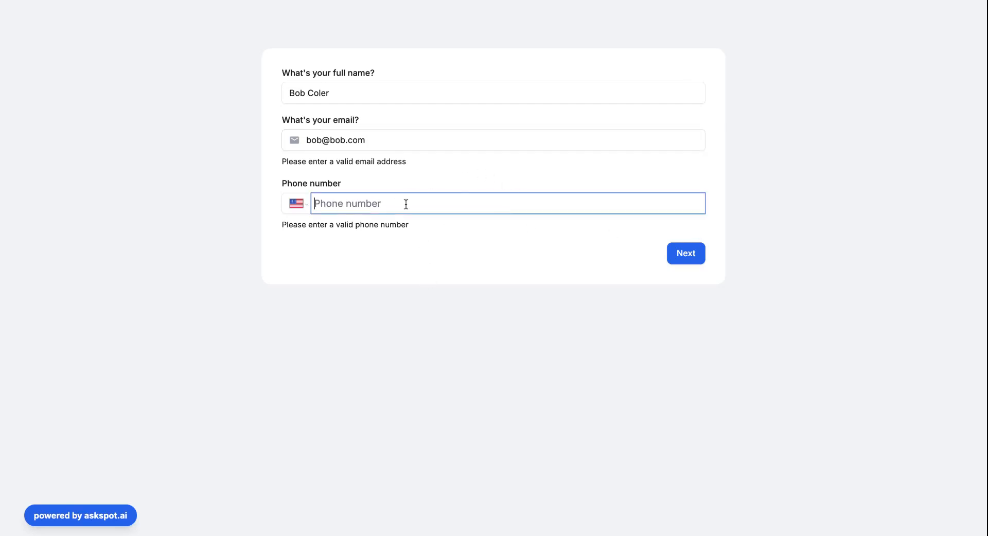
pyautogui.click(677, 251)
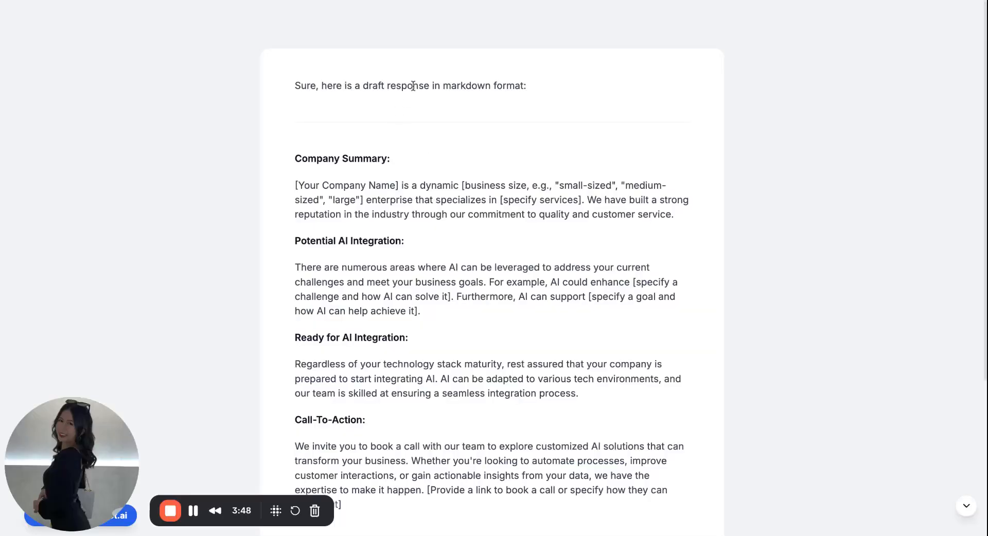
# Review the draft's opening line and Company Summary, then return to the Prompt Builder tab.
pyautogui.tripleClick(412, 86)
pyautogui.click(498, 184)
pyautogui.tripleClick(389, 197)
pyautogui.click(464, 252)
pyautogui.scroll(-3, 405, 265)
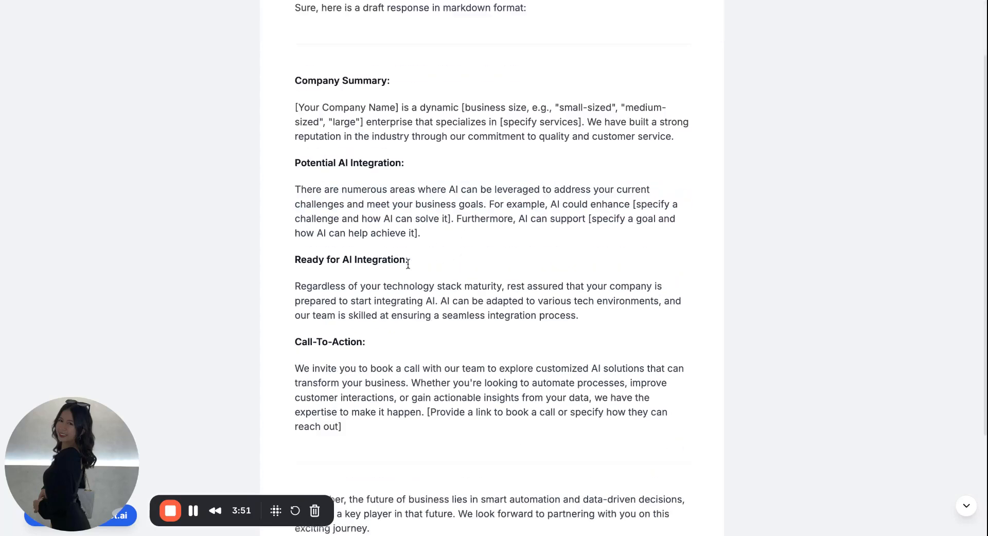
pyautogui.scroll(2, 409, 230)
pyautogui.scroll(1, 409, 247)
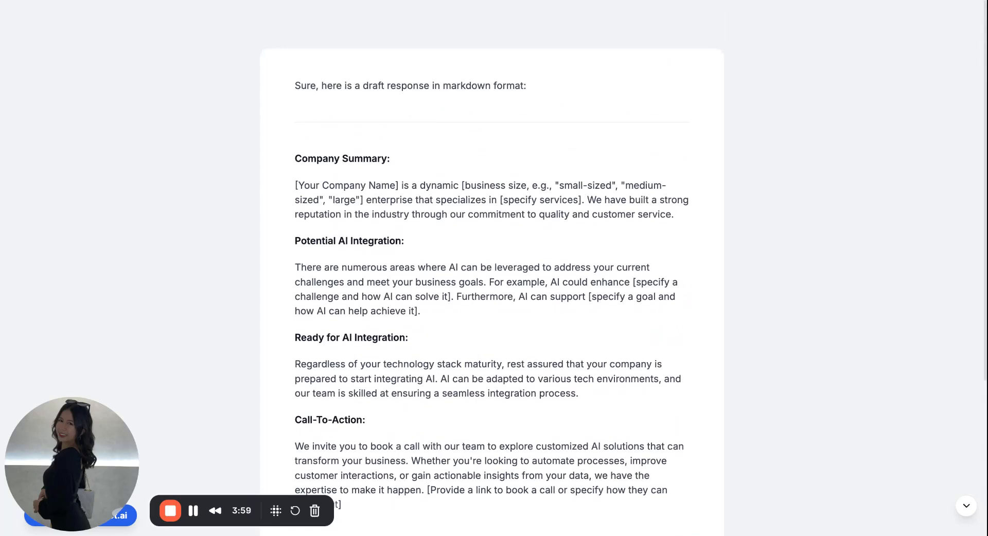
pyautogui.hotkey('ctrl', 'shift', 'Tab')
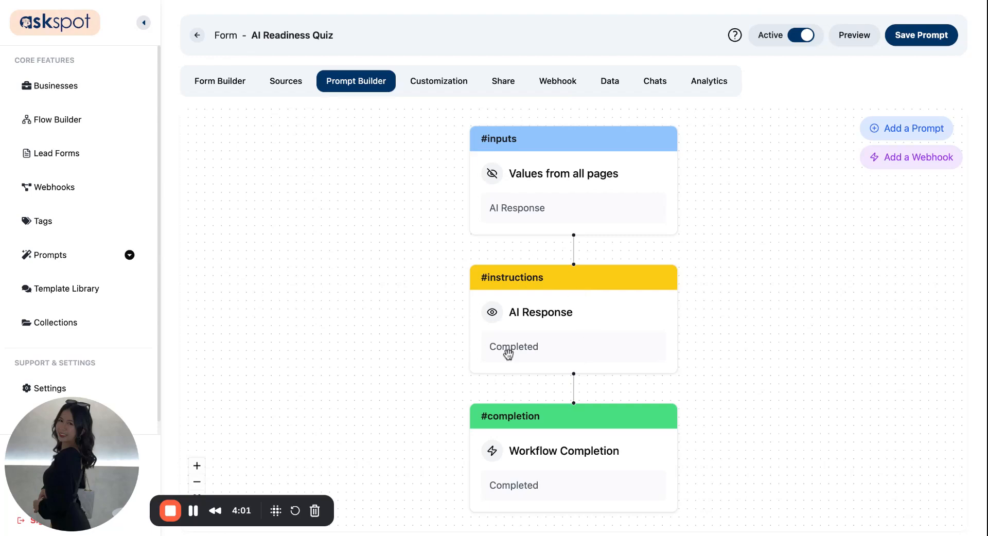
pyautogui.click(528, 312)
pyautogui.scroll(-5, 726, 289)
pyautogui.scroll(2, 701, 203)
pyautogui.moveTo(694, 179); pyautogui.dragTo(694, 178)
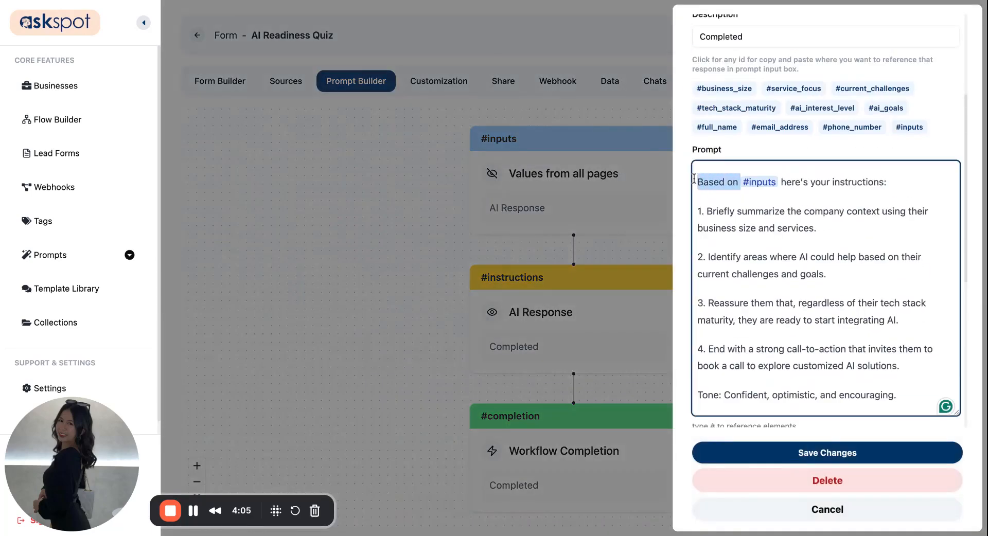
pyautogui.click(719, 182)
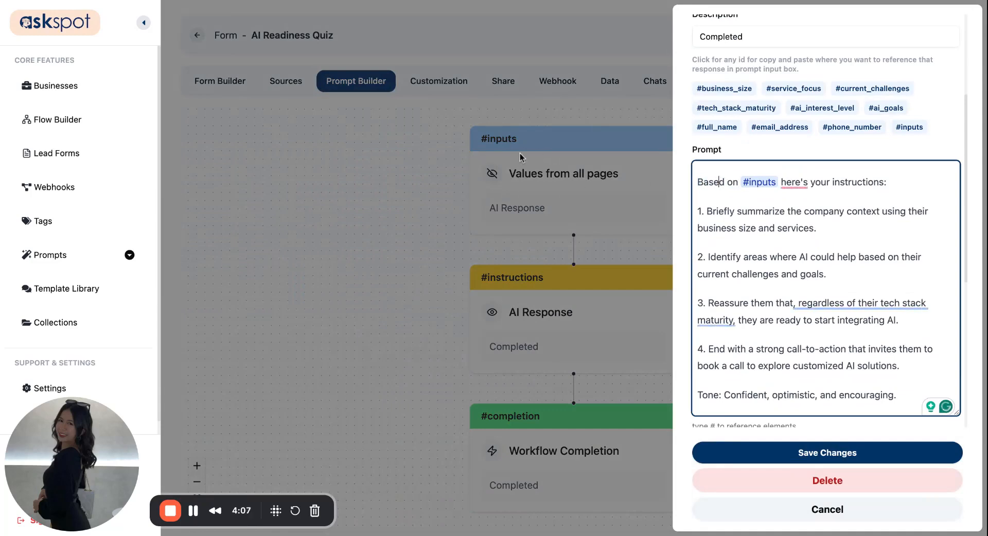
pyautogui.moveTo(697, 182); pyautogui.dragTo(808, 183)
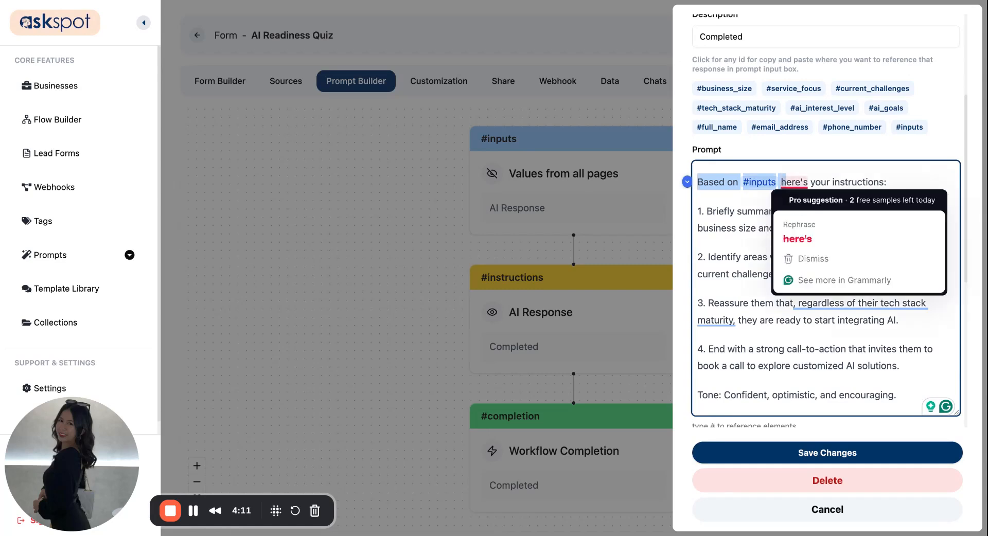
pyautogui.click(859, 182)
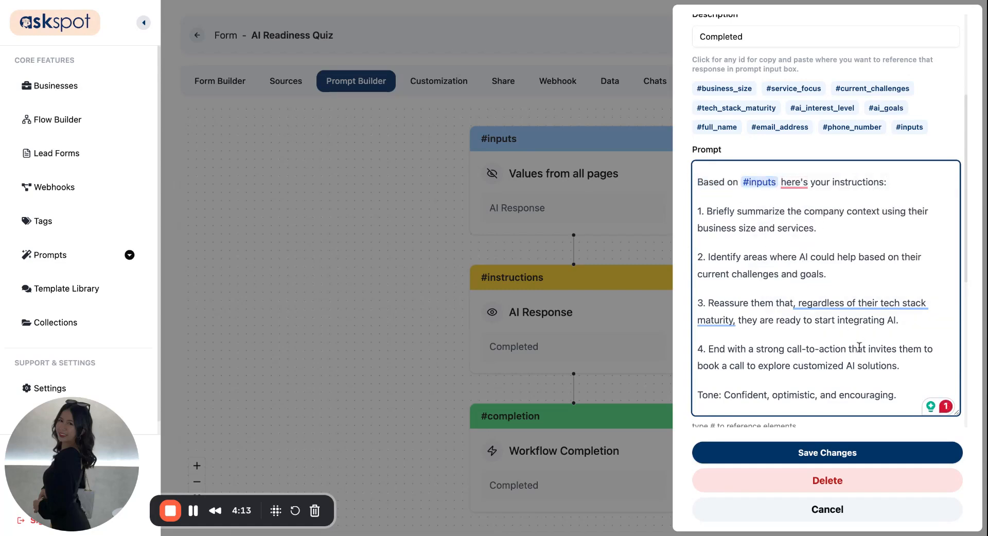
pyautogui.scroll(-5, 858, 346)
pyautogui.click(834, 458)
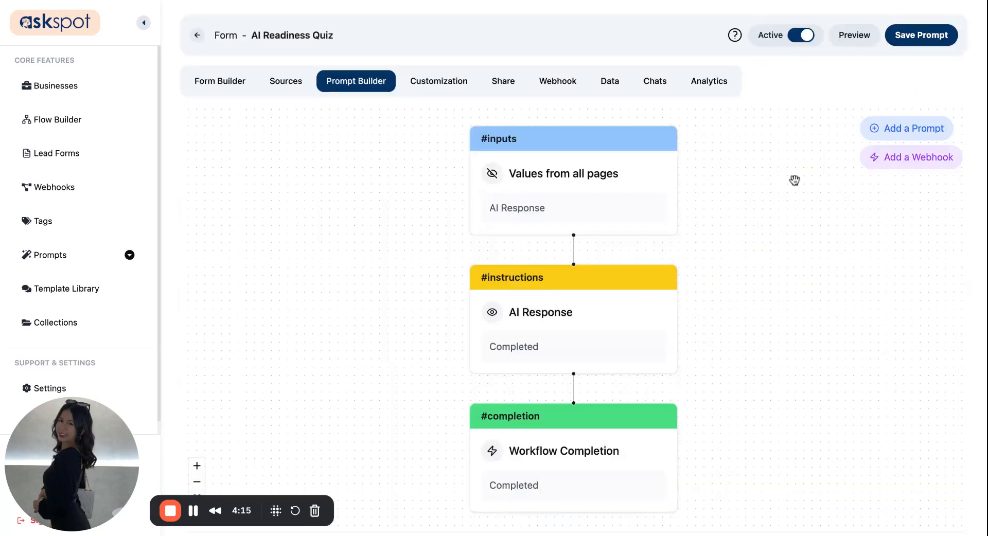
# Preview the quiz and start the AI readiness check.
pyautogui.click(857, 39)
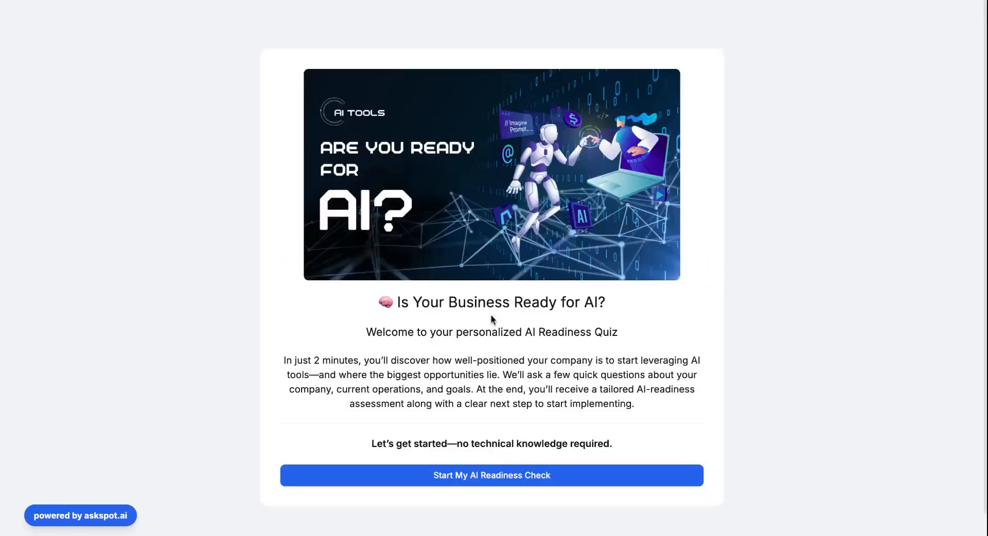
pyautogui.click(494, 482)
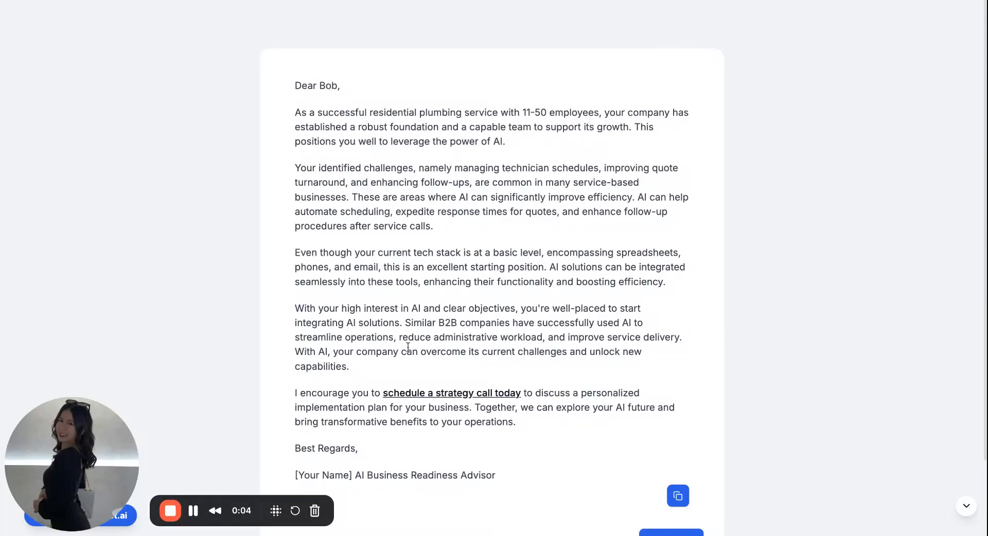
pyautogui.moveTo(299, 83); pyautogui.dragTo(338, 98)
pyautogui.tripleClick(410, 141)
pyautogui.click(520, 106)
pyautogui.moveTo(520, 107); pyautogui.dragTo(595, 109)
pyautogui.click(622, 70)
pyautogui.tripleClick(525, 112)
pyautogui.doubleClick(525, 113)
pyautogui.click(548, 113)
pyautogui.scroll(-1, 418, 263)
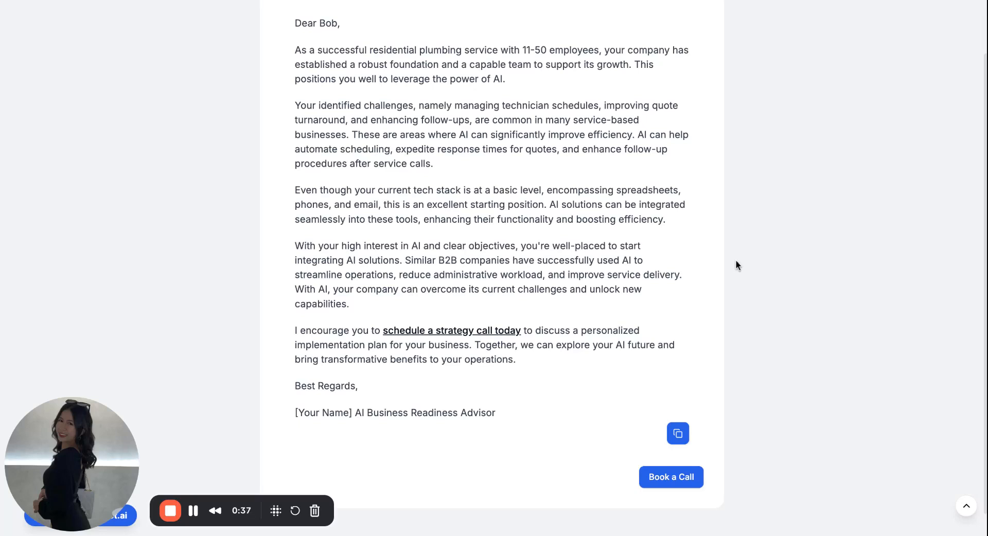
pyautogui.tripleClick(394, 290)
pyautogui.moveTo(350, 290); pyautogui.dragTo(392, 303)
pyautogui.click(392, 303)
pyautogui.doubleClick(517, 295)
pyautogui.click(525, 316)
pyautogui.moveTo(292, 331); pyautogui.dragTo(628, 330)
pyautogui.tripleClick(291, 331)
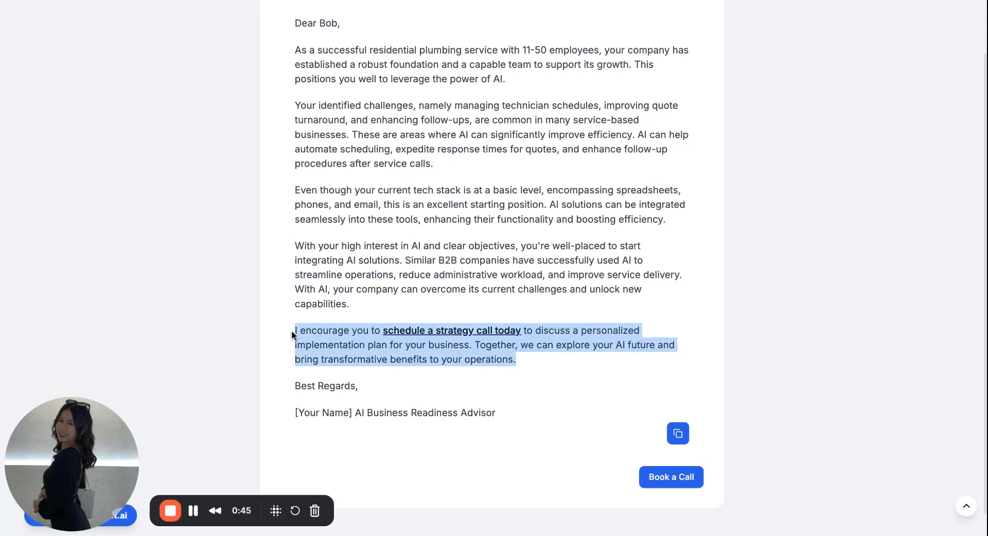
pyautogui.click(645, 374)
pyautogui.scroll(1, 644, 375)
pyautogui.scroll(1, 645, 375)
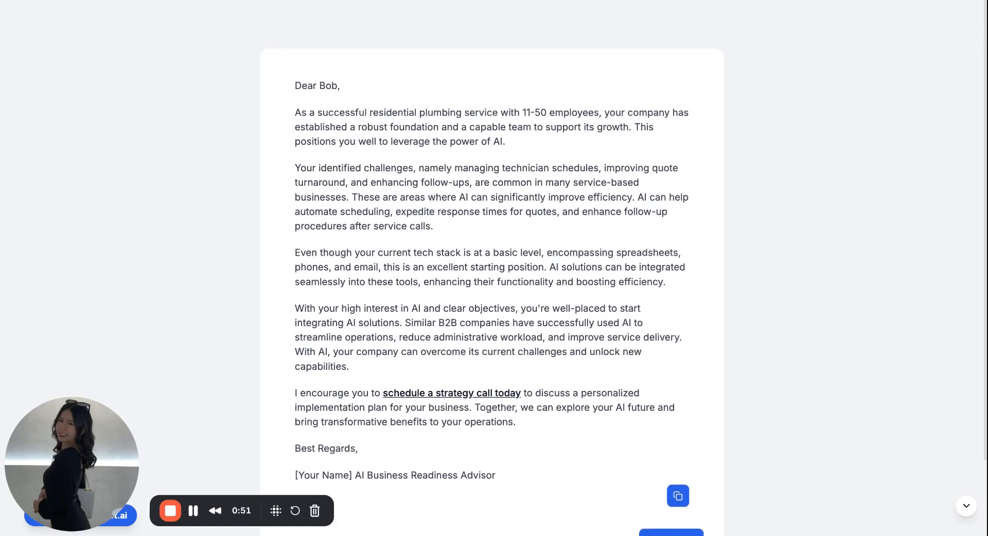
pyautogui.scroll(-3, 597, 448)
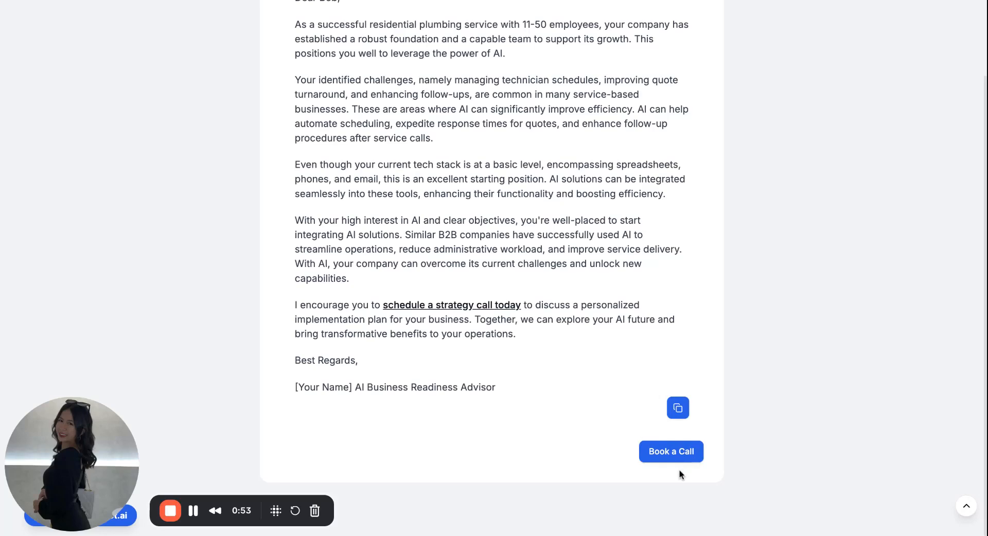
pyautogui.scroll(2, 602, 447)
pyautogui.scroll(-2, 603, 447)
pyautogui.moveTo(362, 387)
pyautogui.mouseDown()
pyautogui.moveTo(286, 387)
pyautogui.moveTo(497, 388)
pyautogui.mouseUp()
pyautogui.scroll(2, 498, 388)
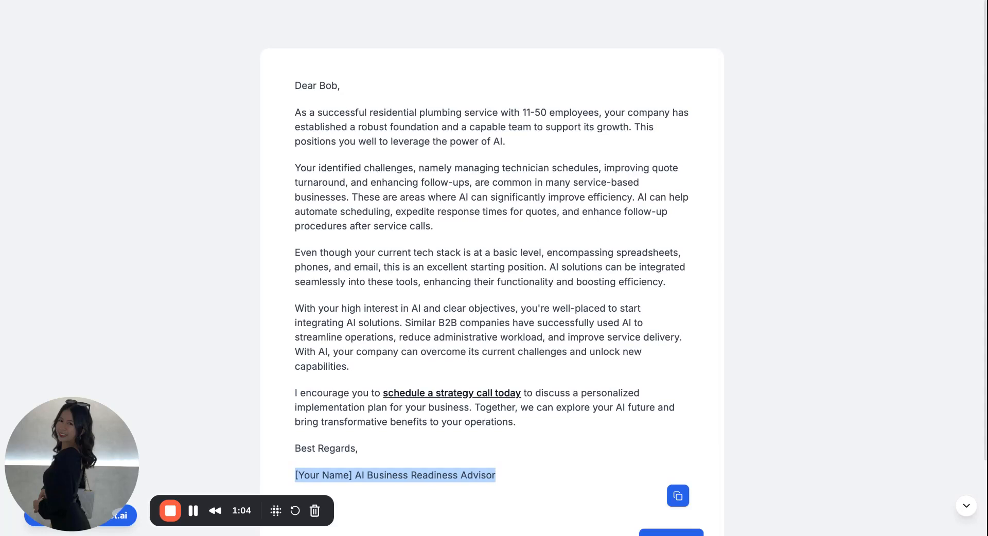